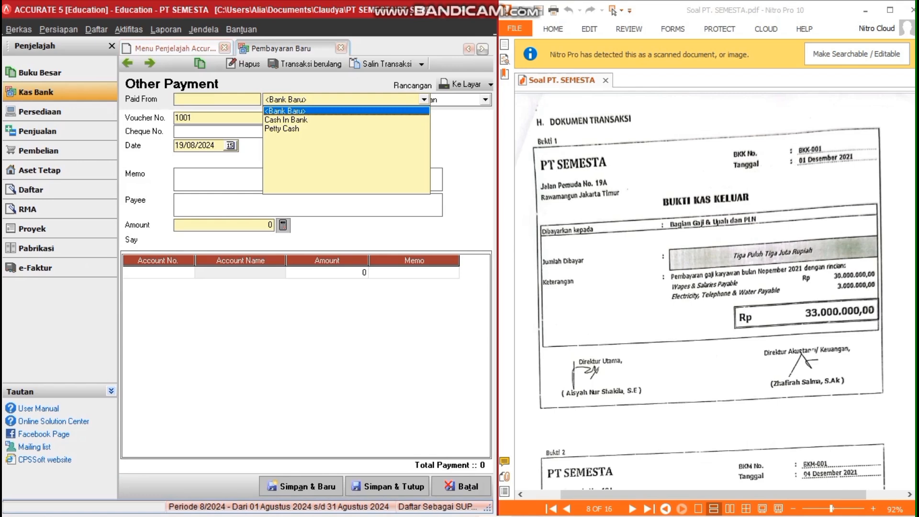
Select Cash In Bank as the account the other payment is paid from
key("Down")
key("Return")
key("Tab")
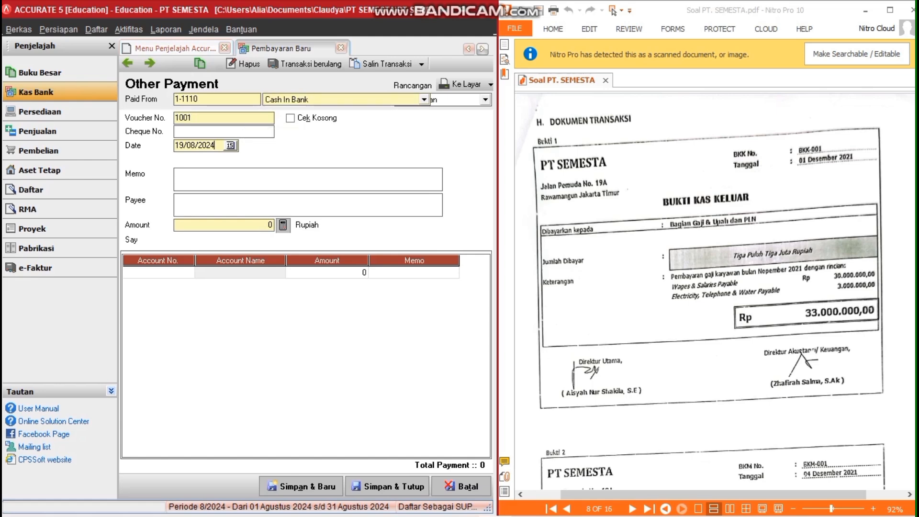
Set the voucher number to BKK-001, the date to 01/12/2021 and the payee to "Bagian Gaji & Upah dan PLN"
double_click(184, 118)
type("BKK-001")
key("Tab")
key("Tab")
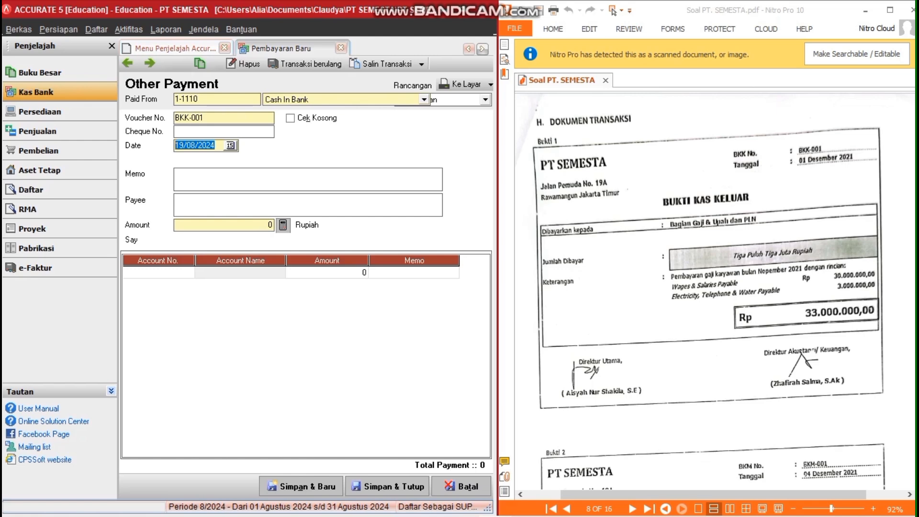
type("01122021")
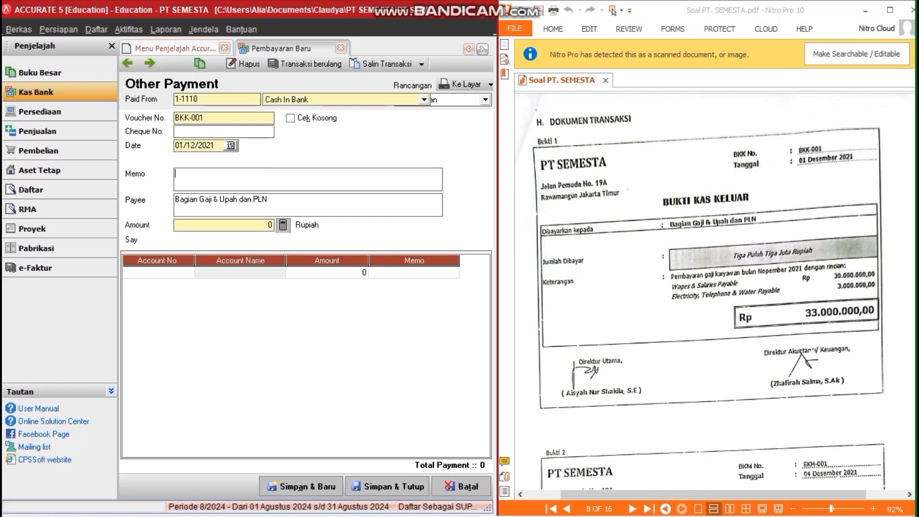
Enter "Pembayaran Gaji Karyawan bulan November" as the payment's memo
left_click(175, 173)
type("Pembayaran Gaji Karyawan bulan NOvember")
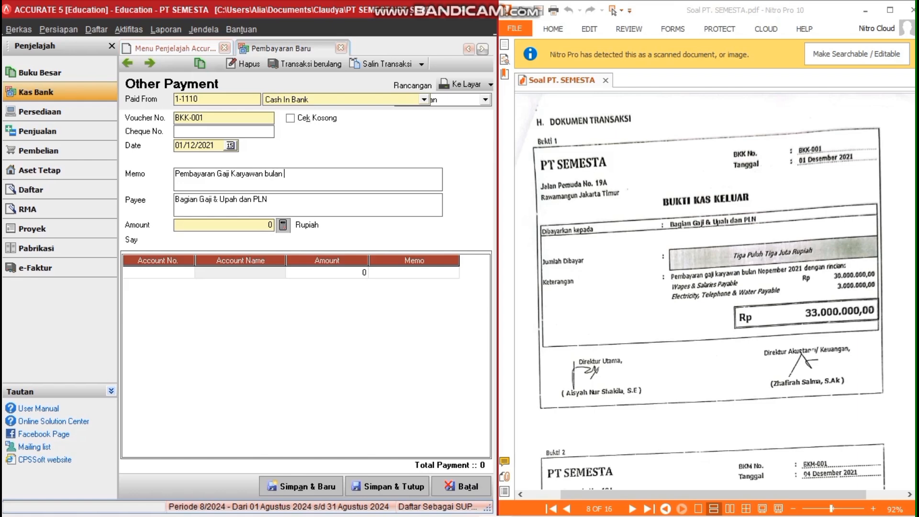
key("BackSpace")
key("BackSpace")
key("BackSpace")
key("BackSpace")
key("BackSpace")
key("BackSpace")
key("BackSpace")
type("ovember")
Add a payment line for the Wages & Salaries Payable account with an amount of Rp 30.000.000
left_click(154, 272)
left_click(189, 272)
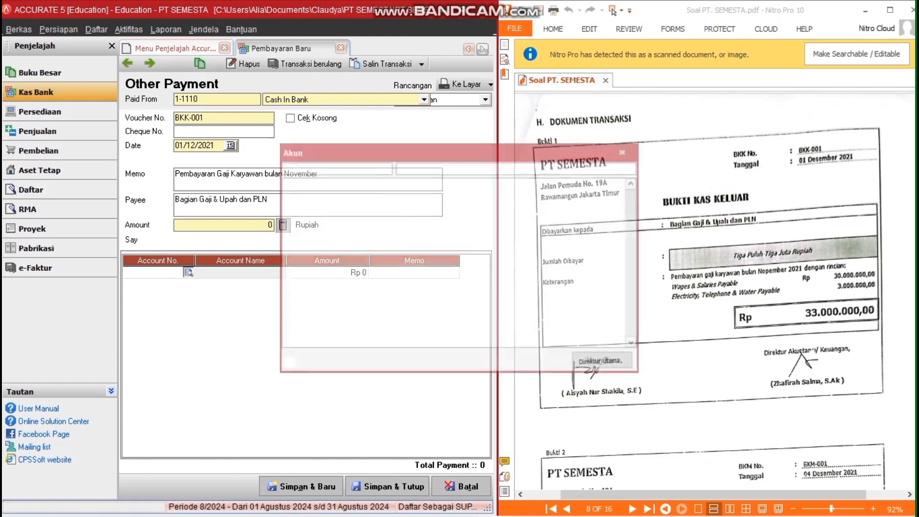
type("wage")
key("Down")
key("Return")
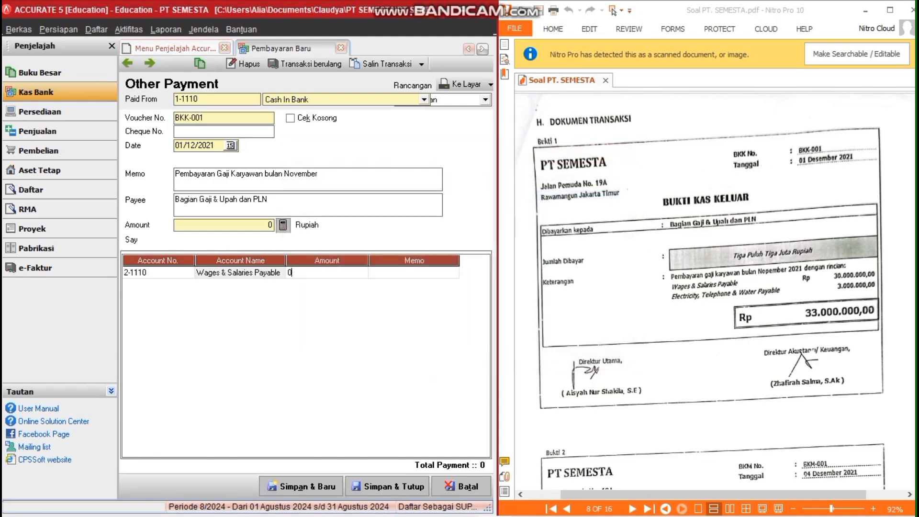
type("030000000")
key("Return")
key("Return")
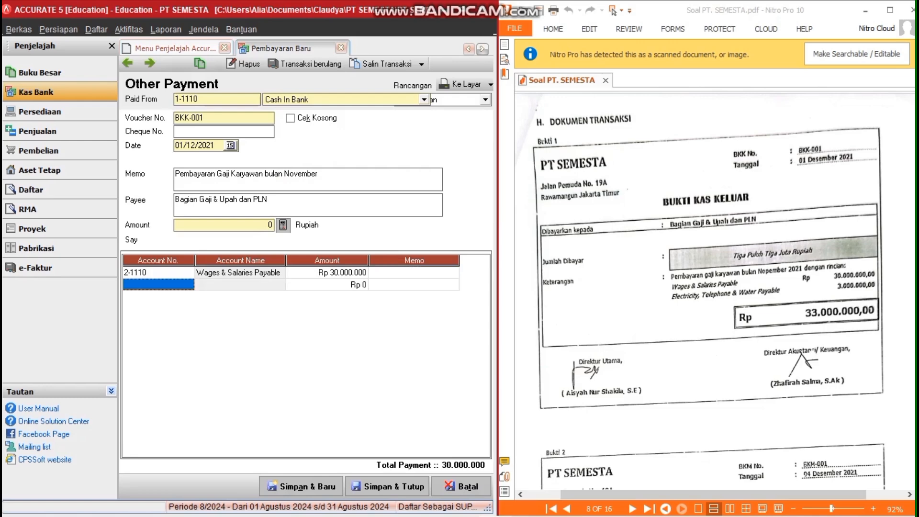
Add a second payment line for Electricity, Telephone & Water Payable with an amount of Rp 3.000.000
key("Return")
type("elec")
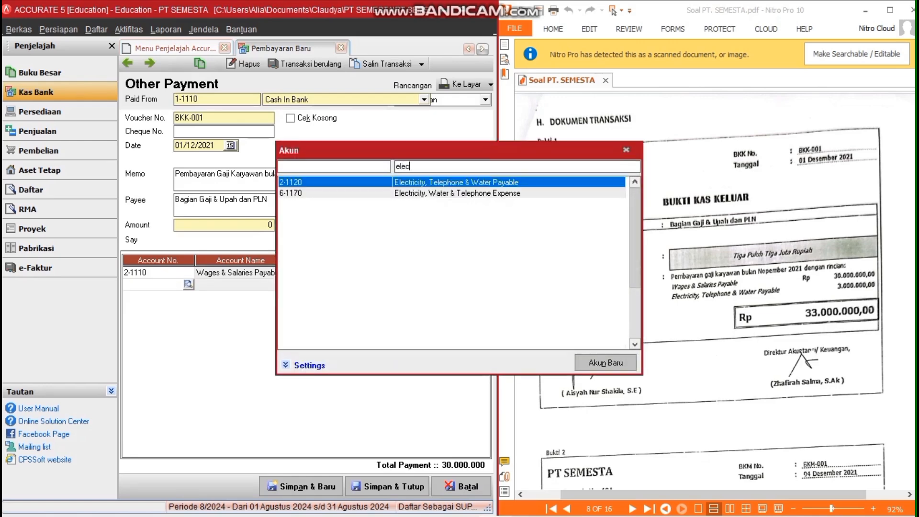
key("Return")
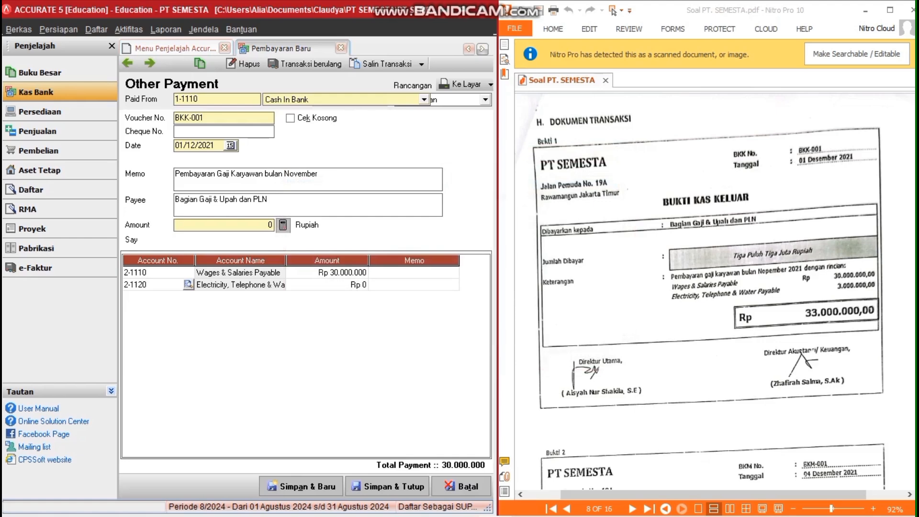
key("Return")
type("3.000.0")
type("00")
key("Return")
key("Return")
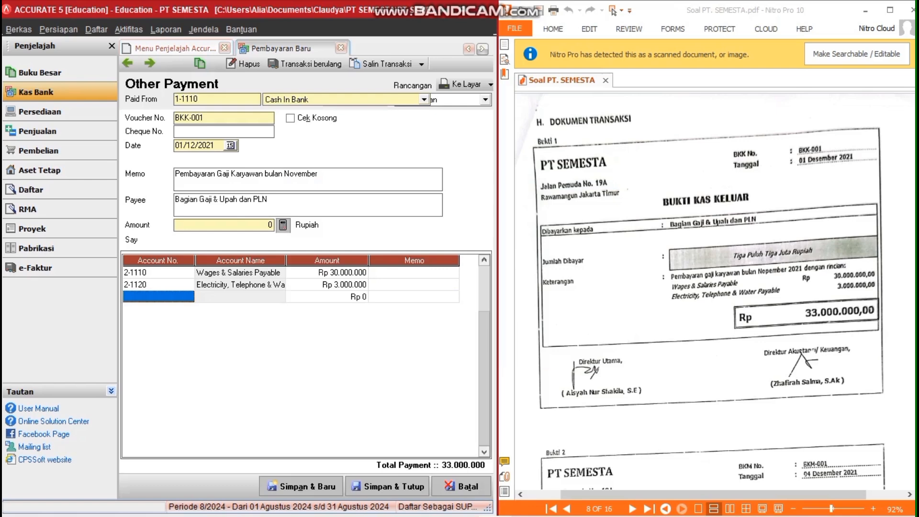
Calculate the payment's amount from its account lines, and save and close the payment
left_click(326, 272)
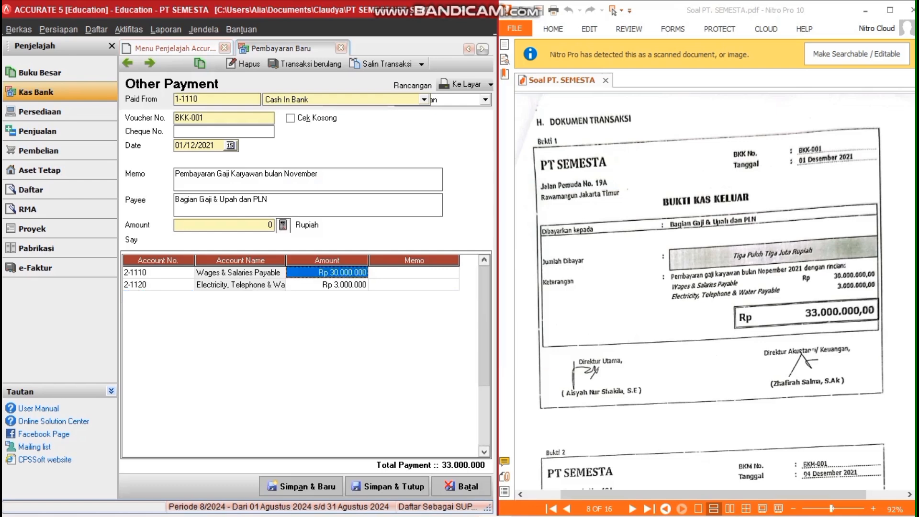
left_click(283, 225)
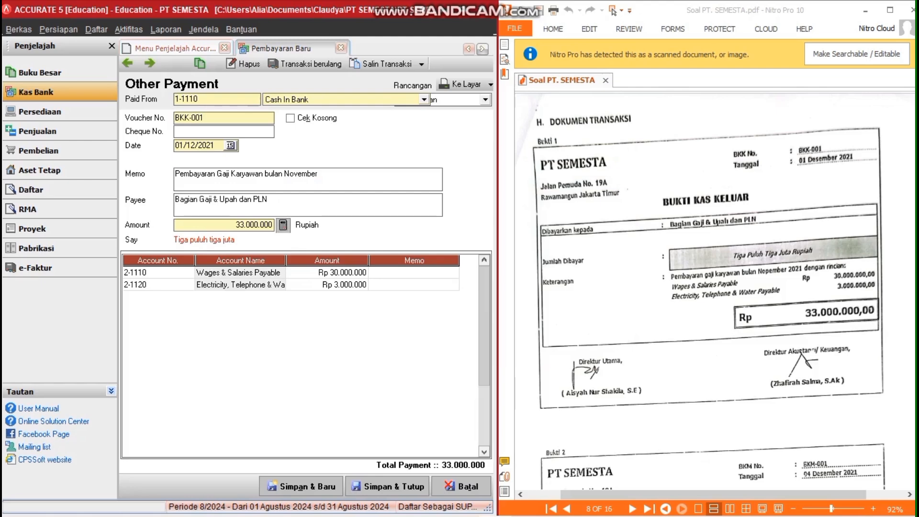
left_click(387, 486)
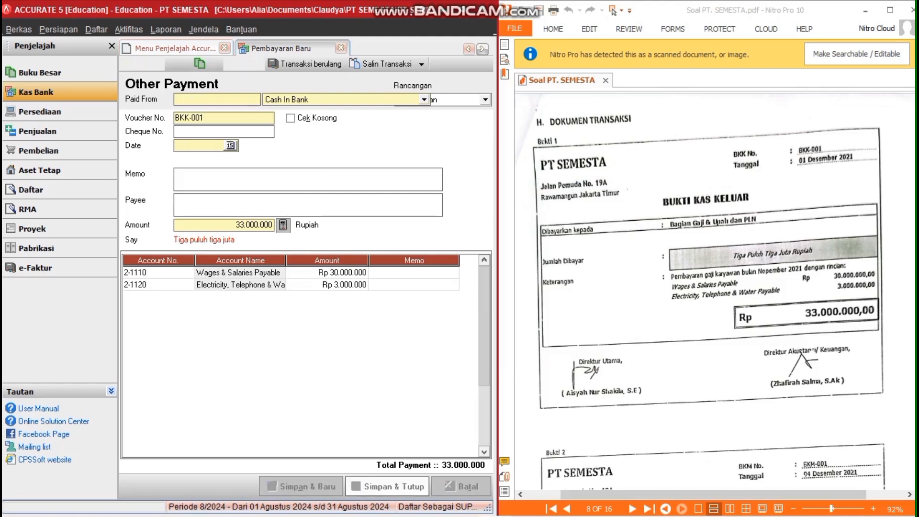
Create a new sales receipt for the next cash voucher with PT JAYA ANEKA as the customer
scroll(713, 268, "down", 5)
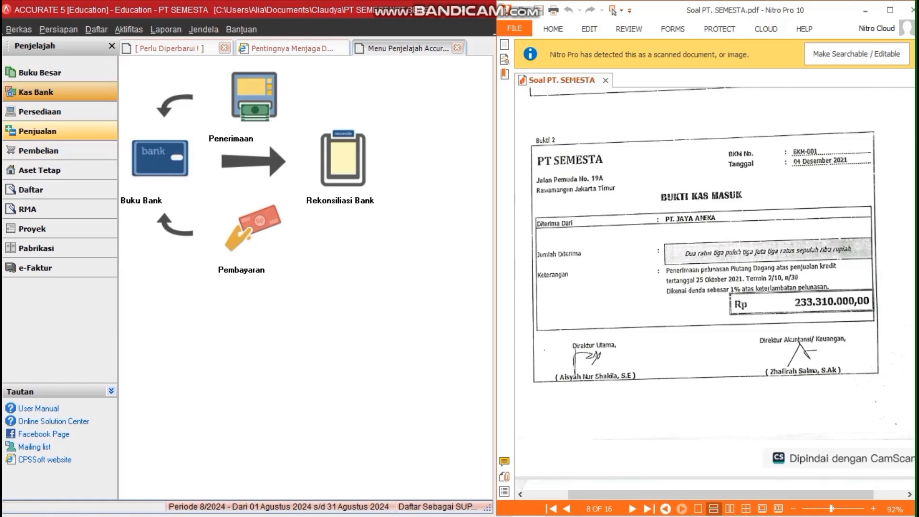
left_click(37, 131)
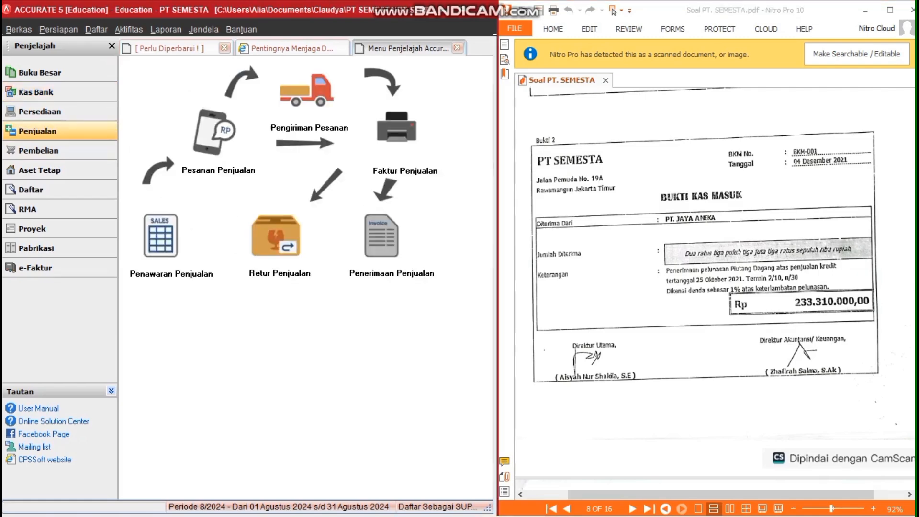
left_click(381, 235)
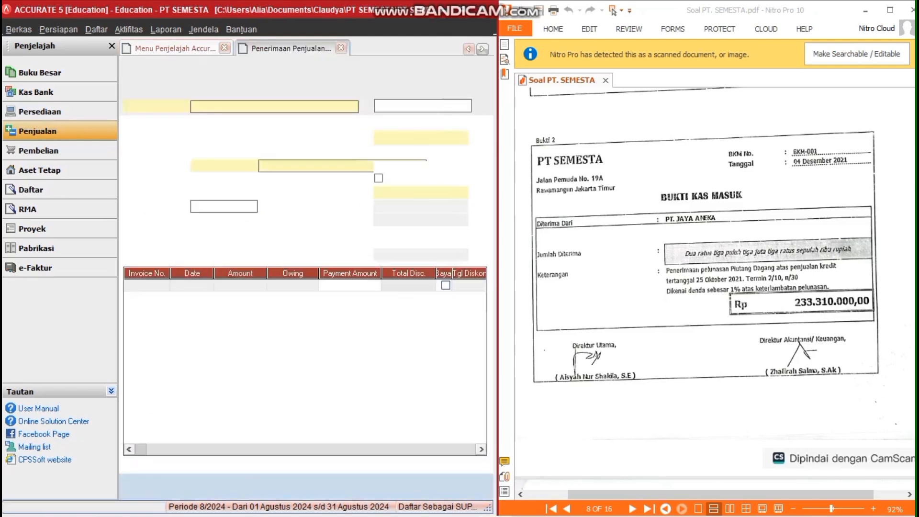
left_click(352, 107)
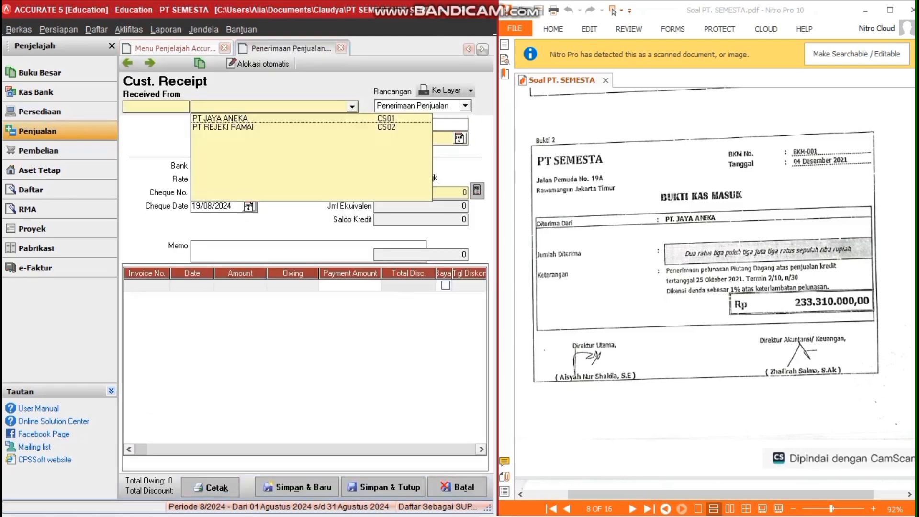
key("Return")
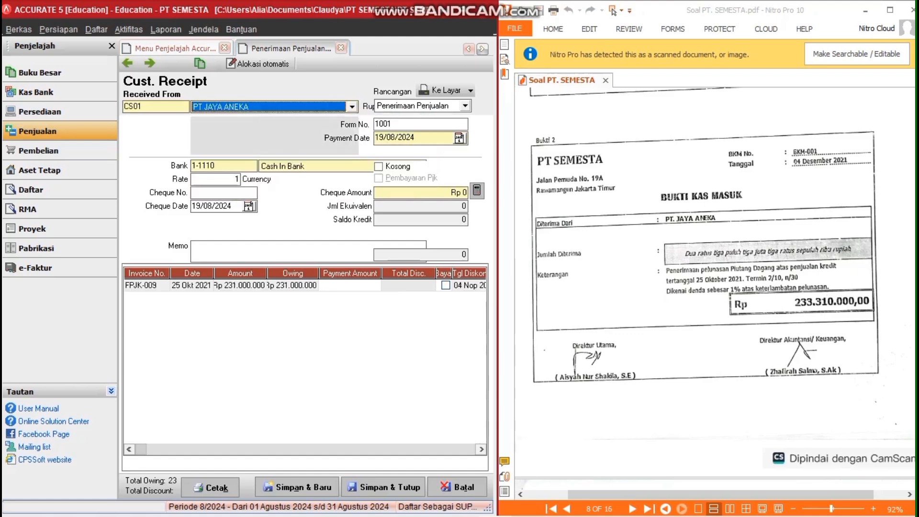
Set both the payment date and the cheque date of the receipt to 04/12/2021
type("04/12/2021")
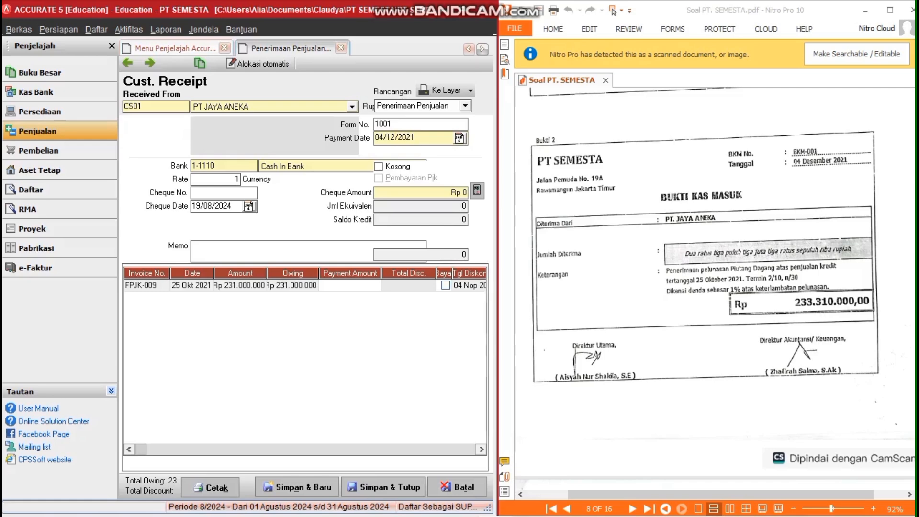
left_click_drag(415, 138, 374, 138)
key("ctrl+c")
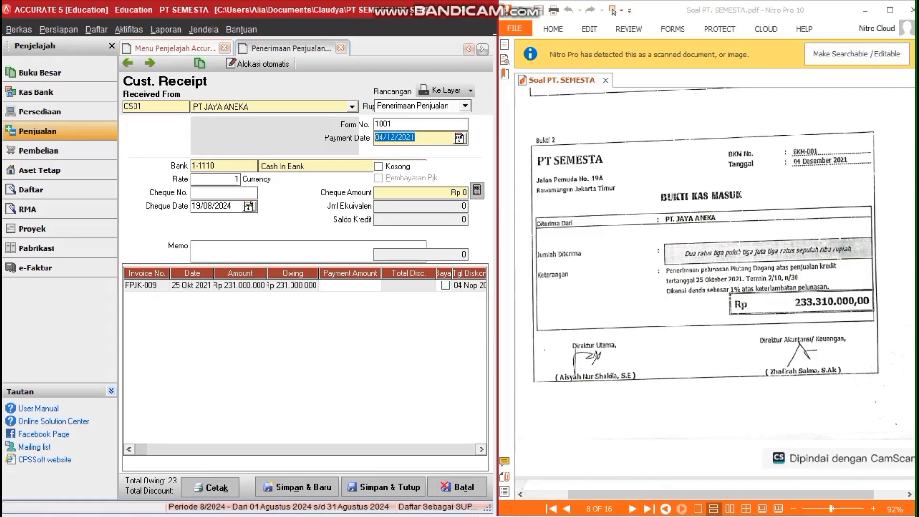
left_click_drag(232, 206, 192, 206)
key("ctrl+v")
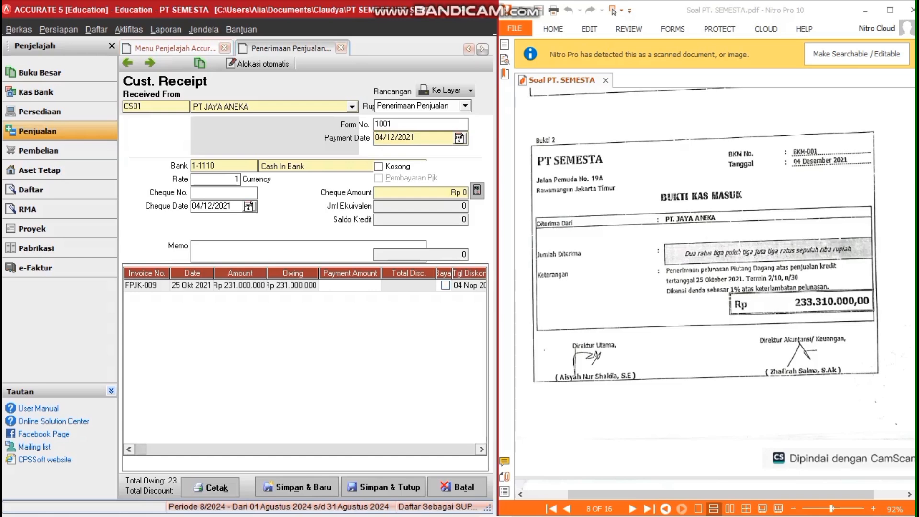
Set the receipt's form number to BKM-001 and mark invoice FPJK-009 as paid
left_click_drag(394, 124, 375, 125)
type("BKM-001")
left_click(445, 285)
Give invoice FPJK-009 a discount of -2.310.000 booked to Late Fees Collected, and save and close the receipt
left_click(409, 286)
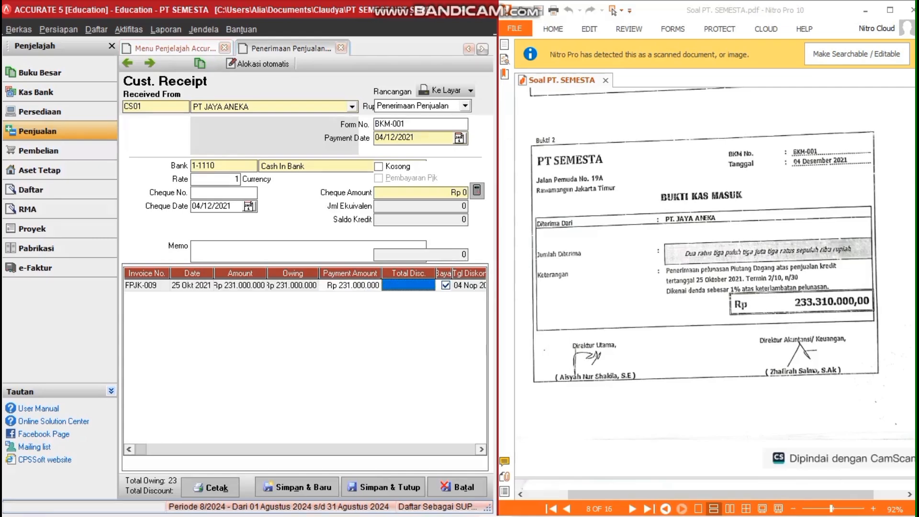
left_click(408, 286)
left_click(429, 285)
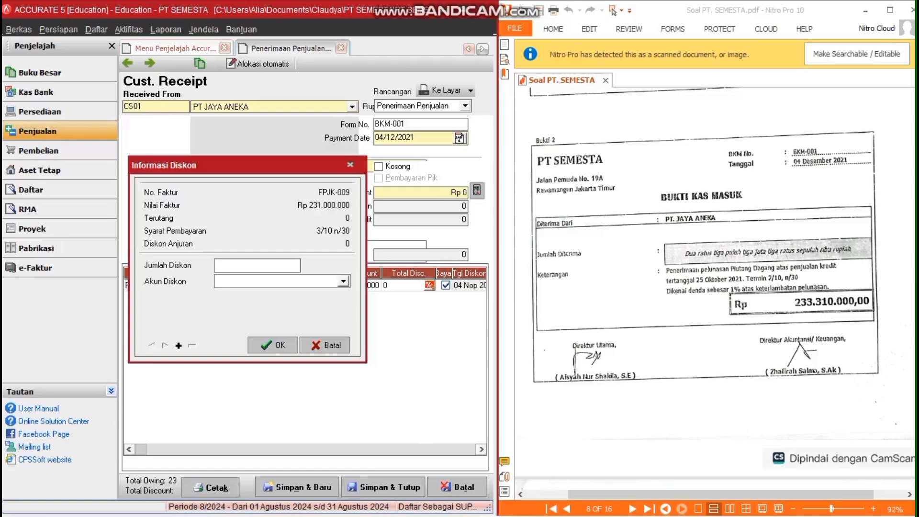
type("2")
type("31000")
type("0")
type("-")
left_click(343, 281)
left_click_drag(476, 458, 476, 457)
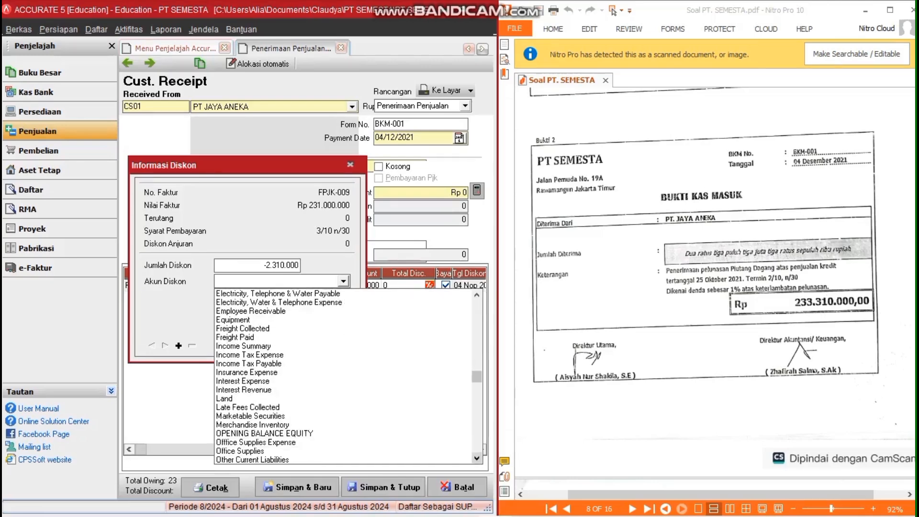
left_click(248, 407)
left_click(272, 345)
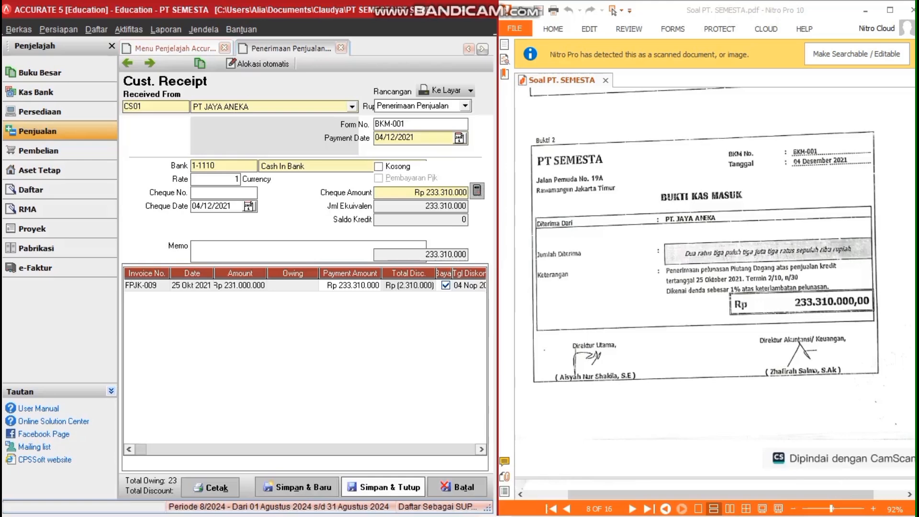
left_click(383, 487)
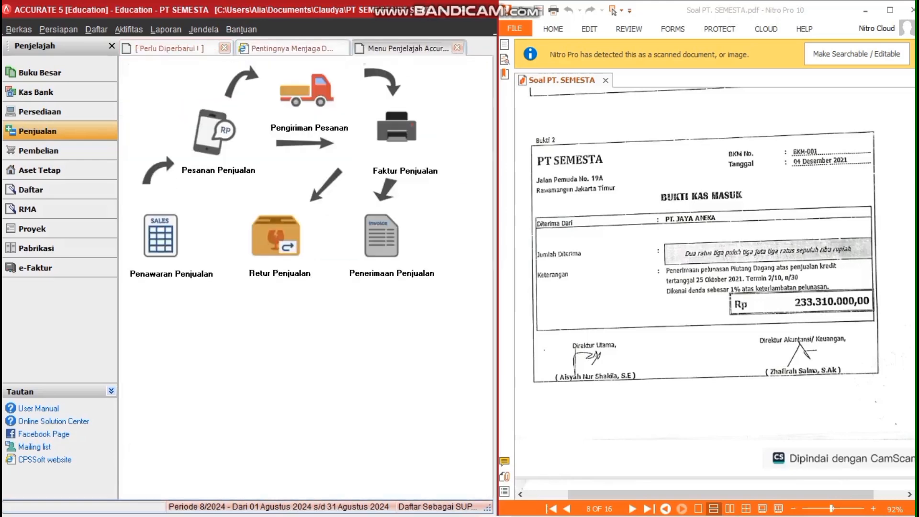
Create a new purchase invoice for the next document with PT AMANAT as the vendor
scroll(708, 287, "down", 5)
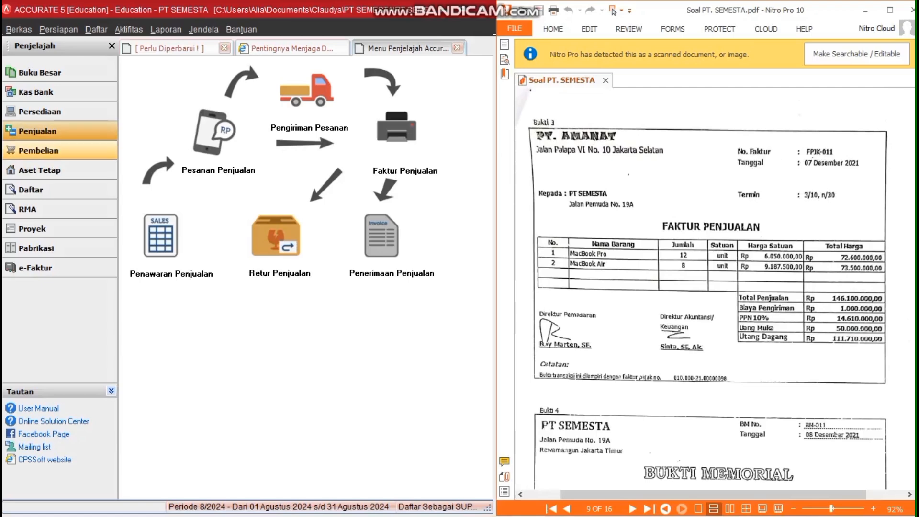
left_click(38, 150)
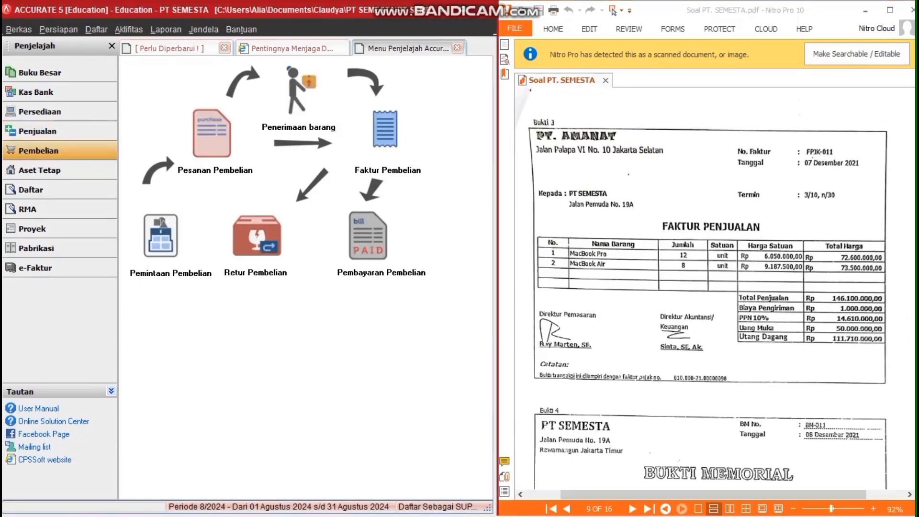
left_click(386, 130)
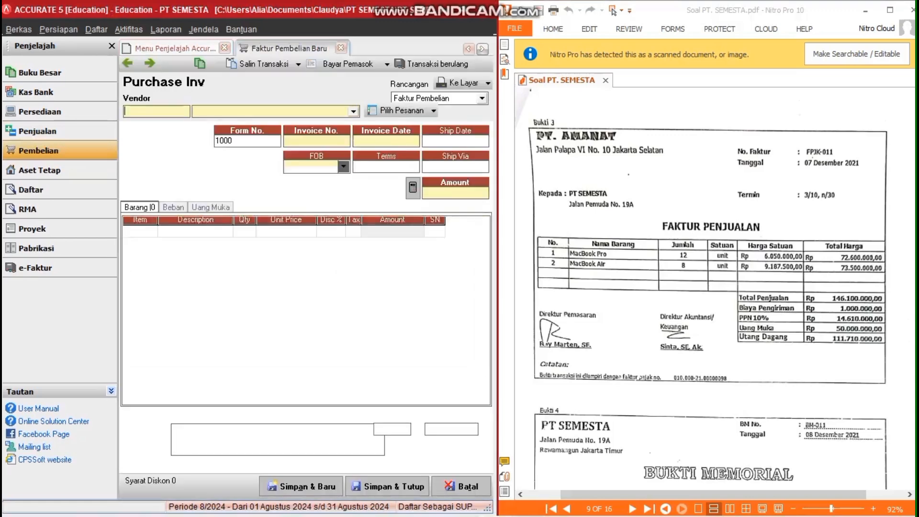
left_click(353, 111)
left_click(229, 130)
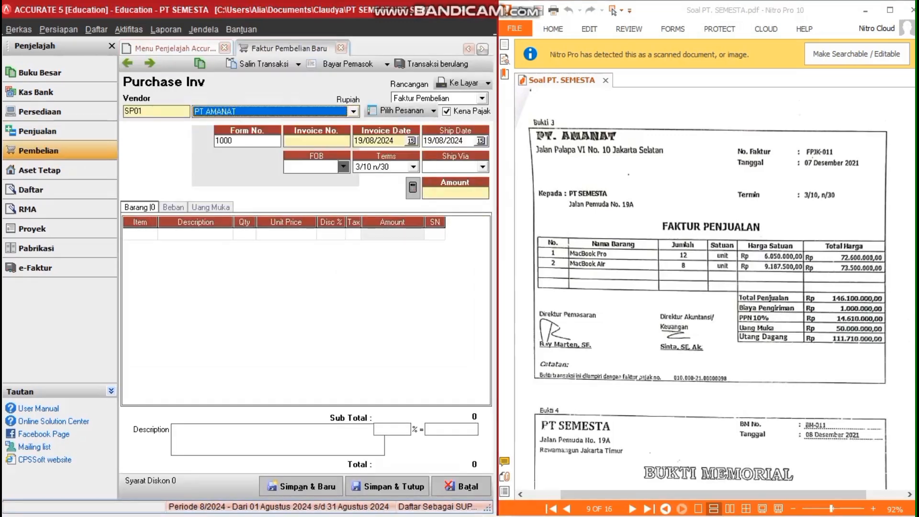
Set the purchase invoice's date to 07/12/2021 and its invoice number to FPJK-011
double_click(374, 141)
type("07/")
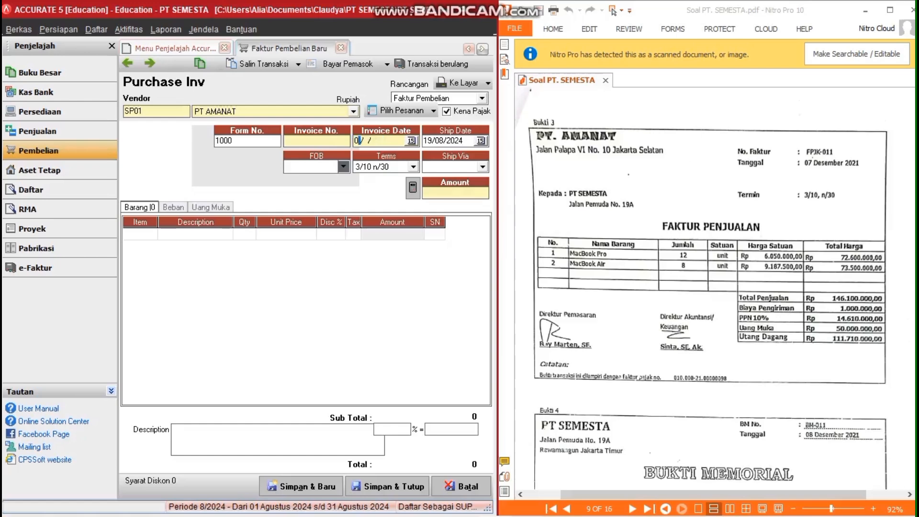
type("12/2021")
key("Tab")
left_click(316, 140)
type("FPJK-011")
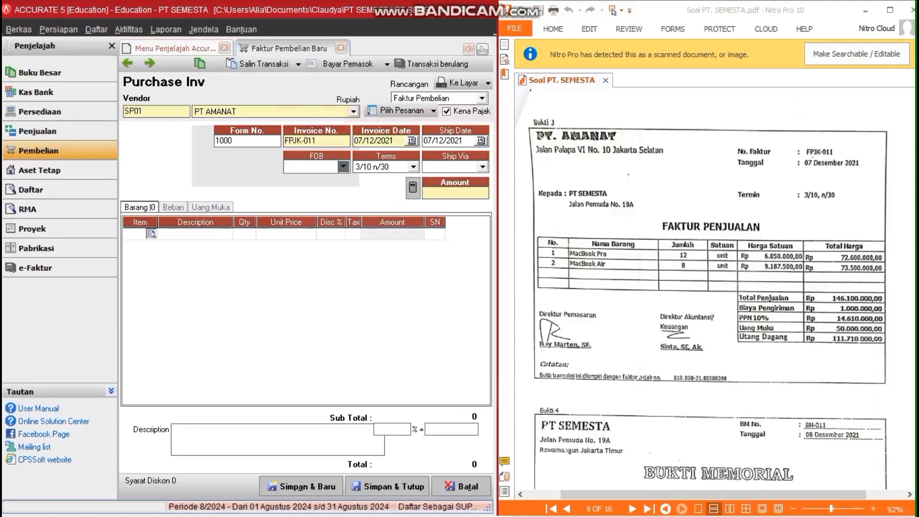
Add item MACBOOK PRO to the purchase invoice with a quantity of 12 and a unit price of 6.050.000
left_click(151, 234)
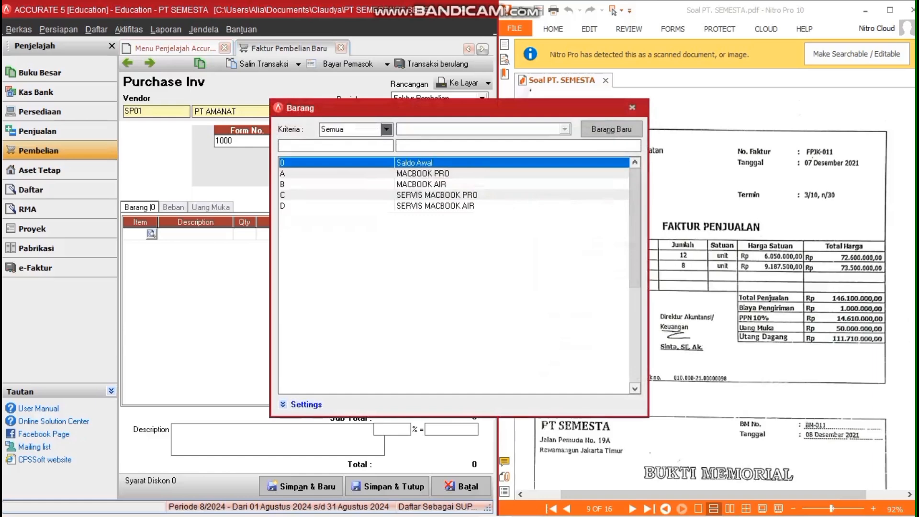
double_click(423, 174)
key("Tab")
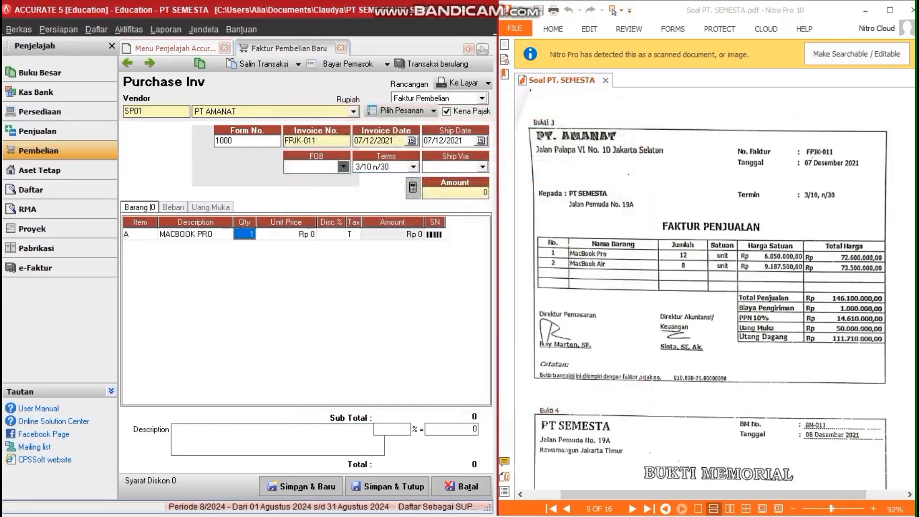
type("12")
key("Tab")
key("BackSpace")
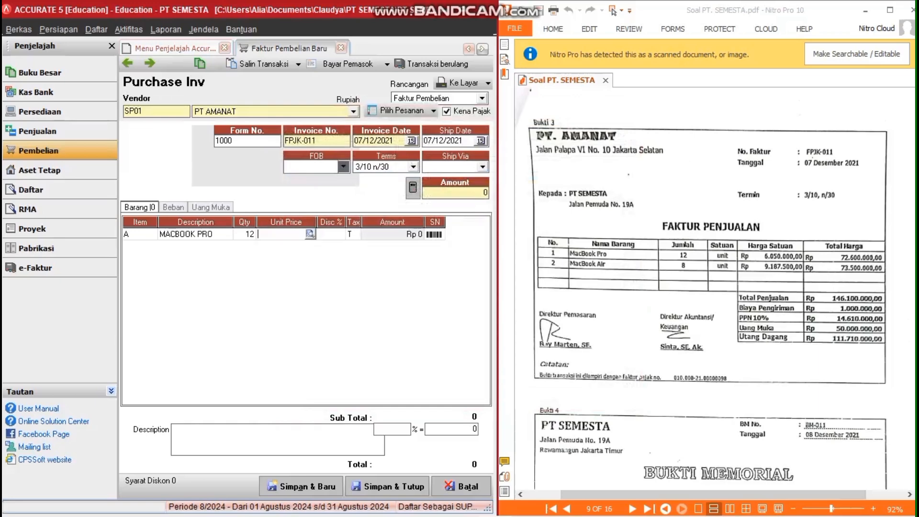
type("6050000")
key("Tab")
key("Tab")
key("Tab")
key("Tab")
key("Tab")
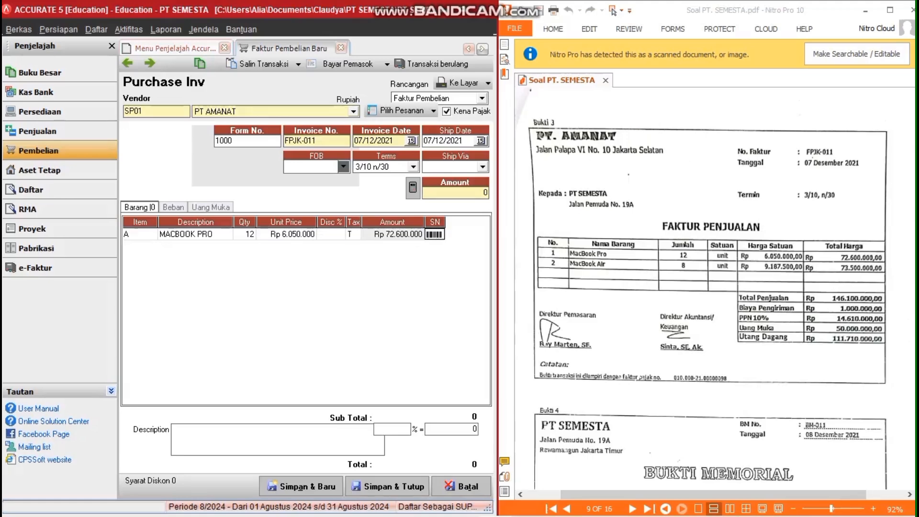
Add item MACBOOK AIR on the next invoice line with a quantity of 8 and a unit price of 9.187.500
key("Return")
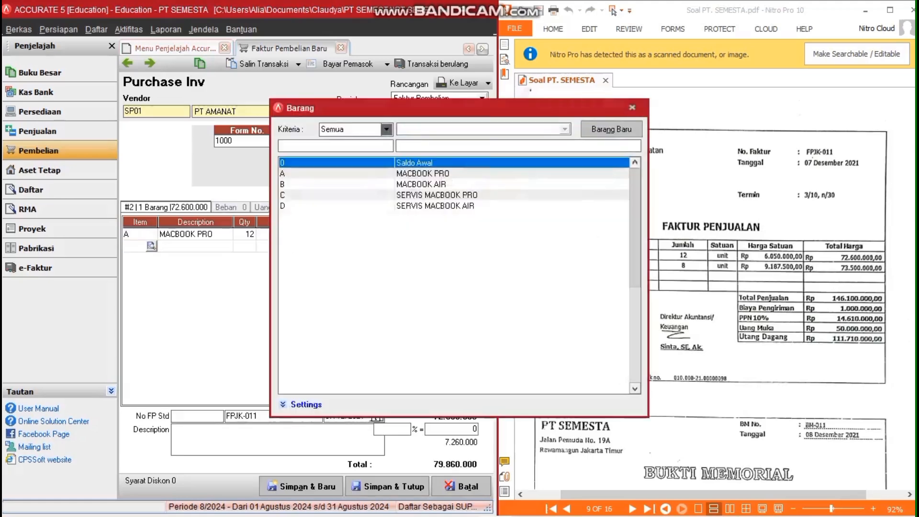
key("Down")
key("Down")
key("Return")
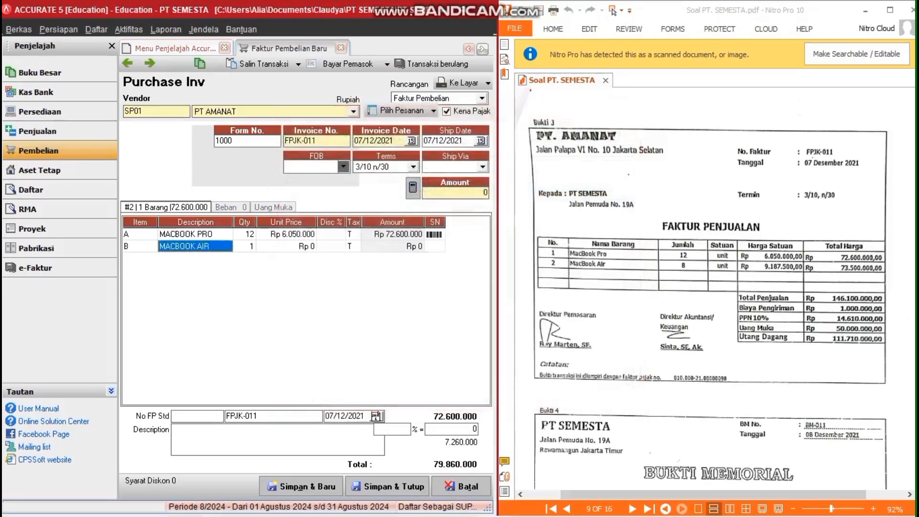
key("Tab")
type("8")
key("Tab")
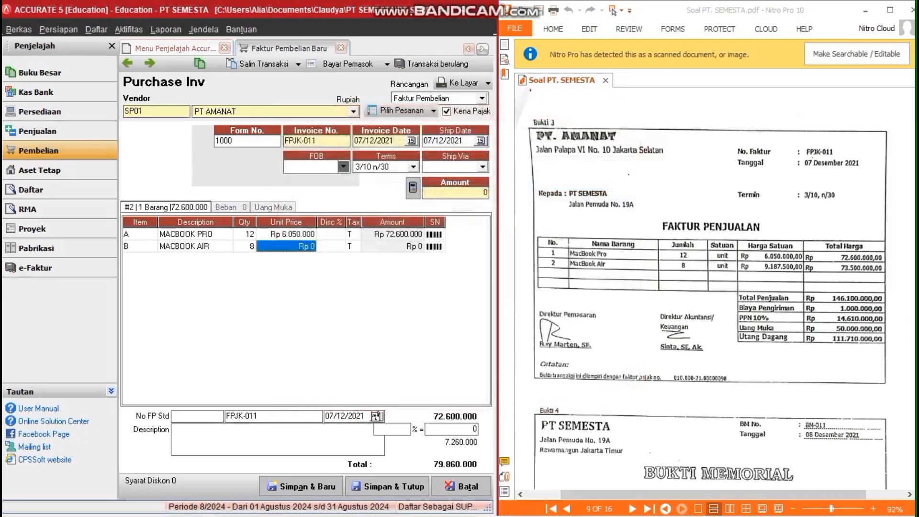
type("9187500")
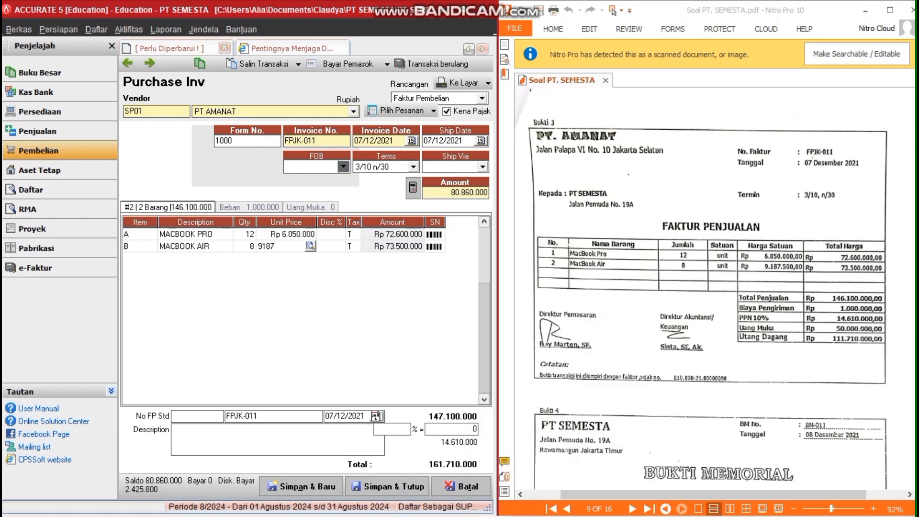
key("Tab")
key("Tab")
key("Tab")
key("Tab")
key("Tab")
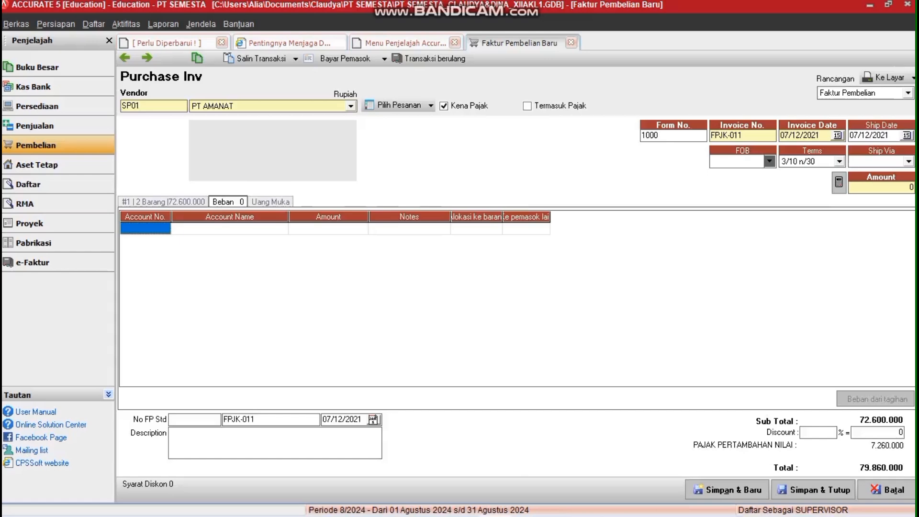
Add an expense of 1.000.000 to the purchase invoice, booked to account 5-1100 Freight Paid
left_click(145, 228)
left_click(165, 229)
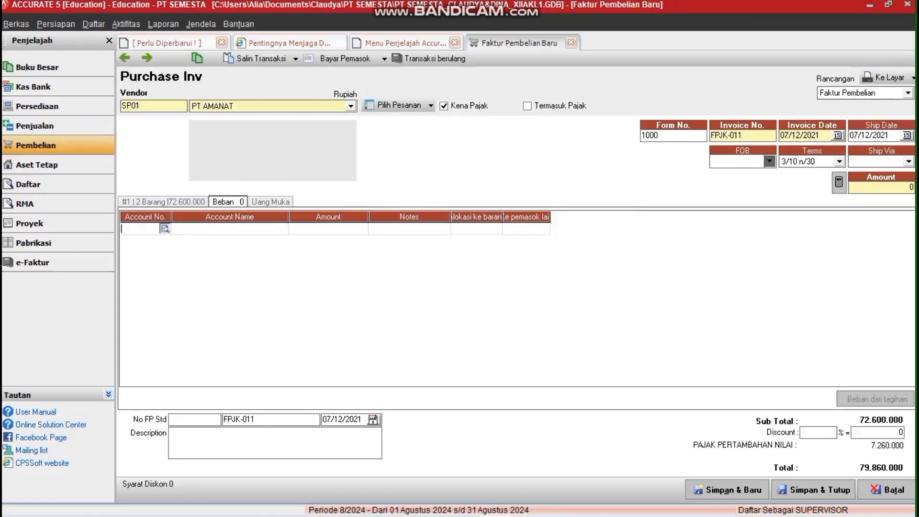
type("fr")
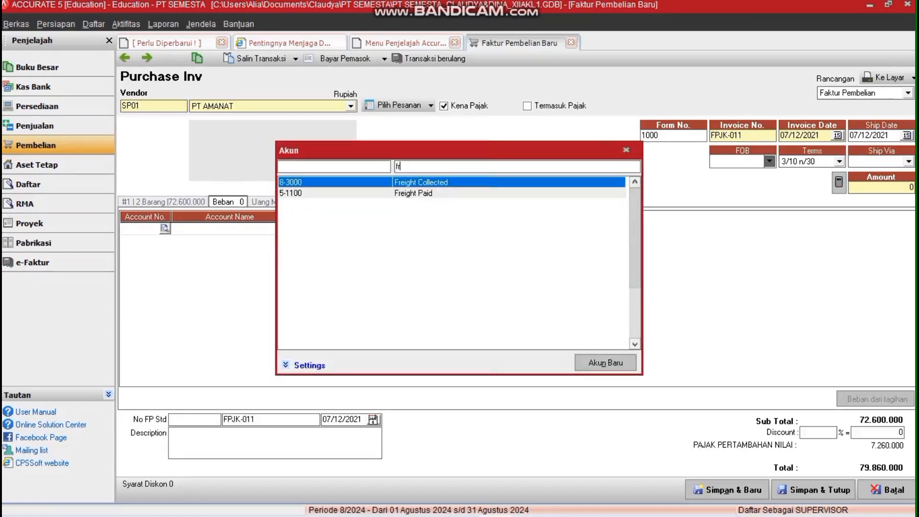
key("Down")
key("Return")
key("Tab")
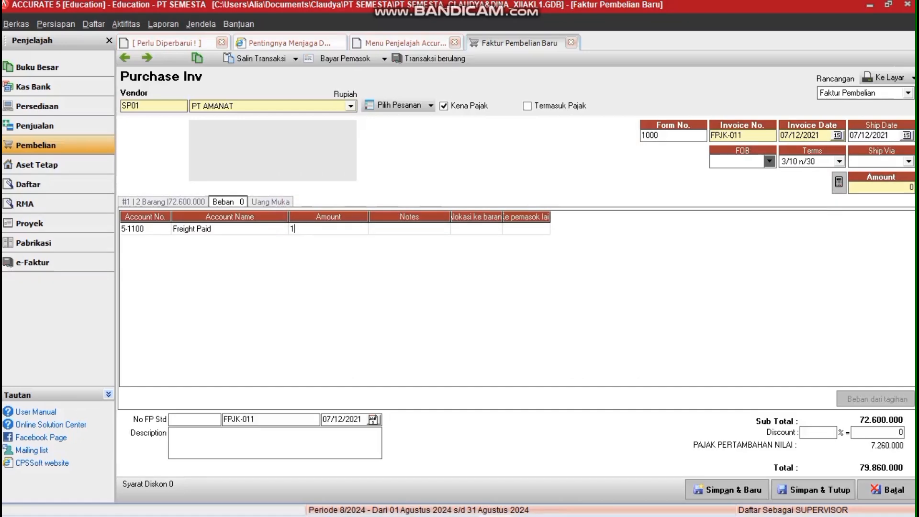
type("1000000")
key("Tab")
key("Tab")
key("Tab")
key("Tab")
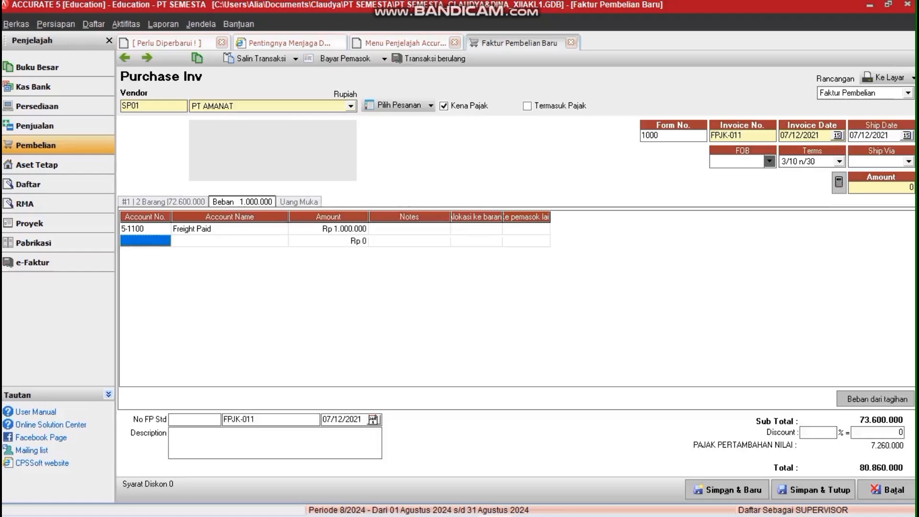
left_click(328, 229)
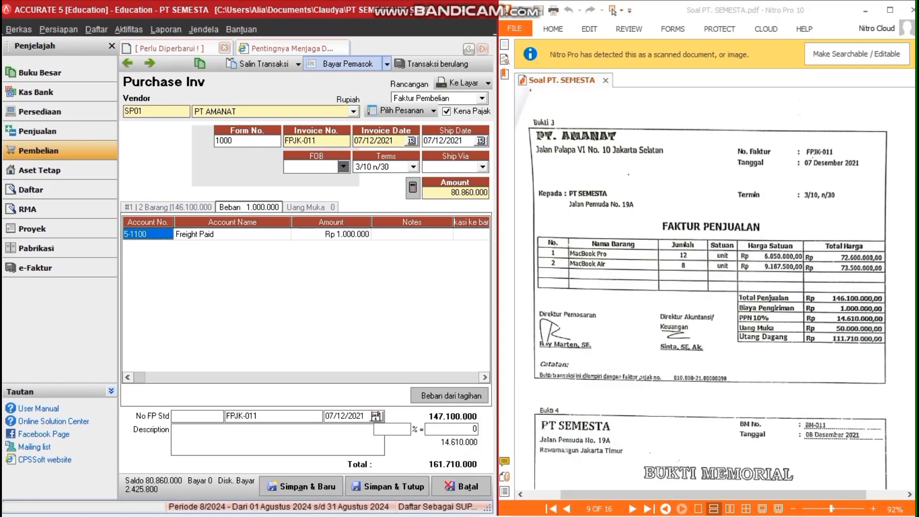
Create a supplier payment from the purchase invoice and set the payment amount for FPJK-011 to 50.000.000
left_click(346, 63)
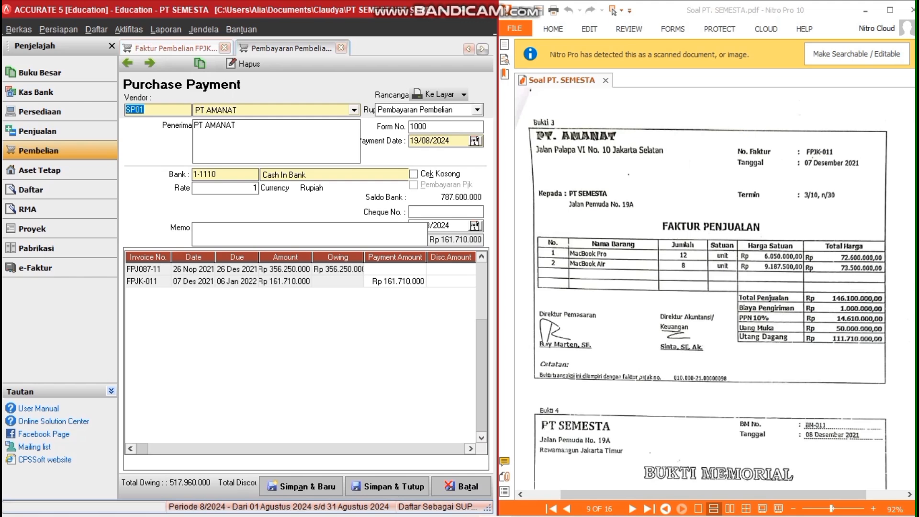
left_click(468, 9)
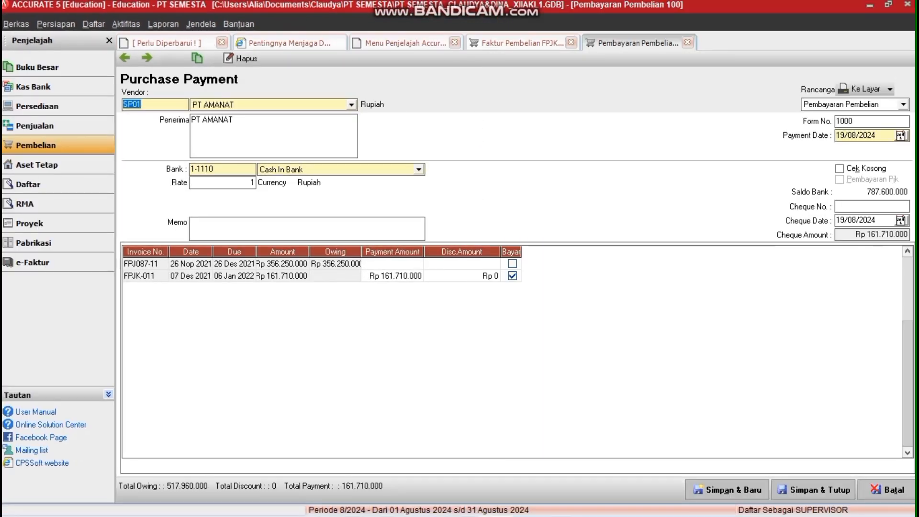
double_click(392, 276)
key("BackSpace")
key("BackSpace")
key("BackSpace")
key("BackSpace")
key("BackSpace")
key("BackSpace")
key("BackSpace")
key("BackSpace")
key("BackSpace")
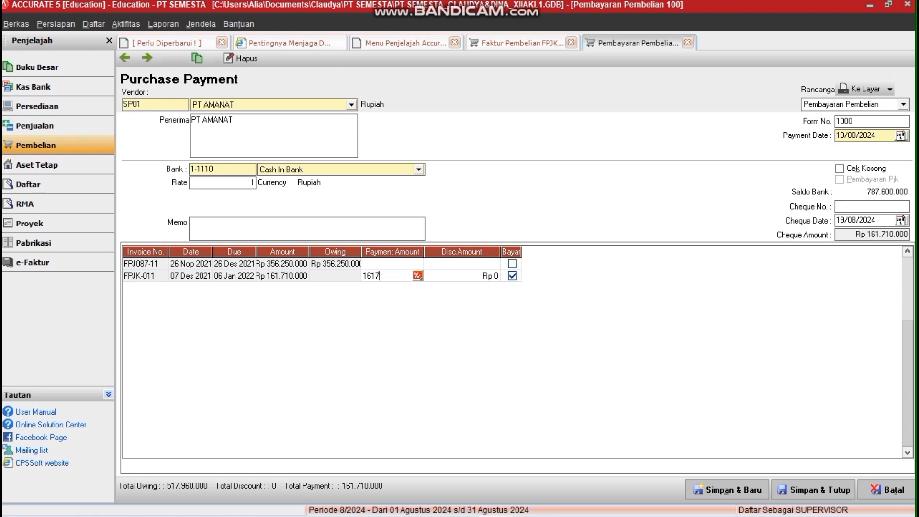
type("50000000")
key("Return")
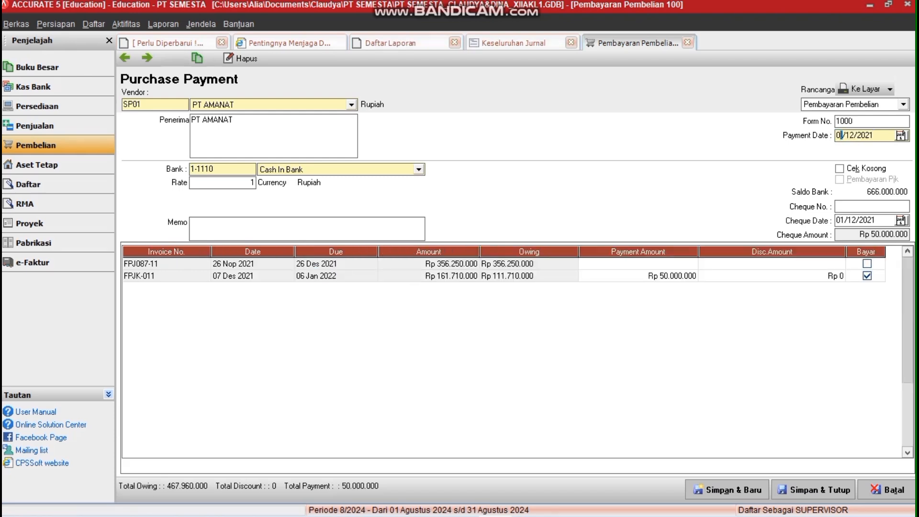
Set the payment date and cheque date to 07/12/2021, and save and close both the payment and the purchase invoice
type("7")
key("Return")
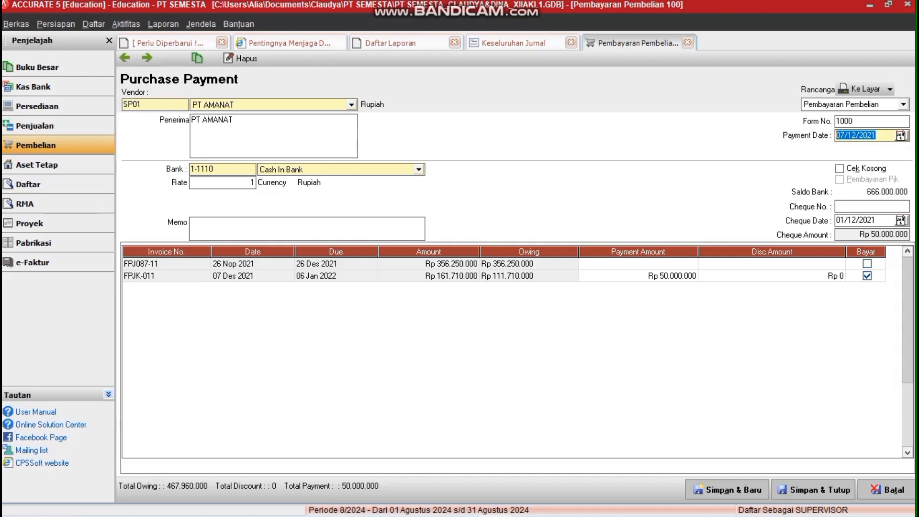
key("Tab")
key("Tab")
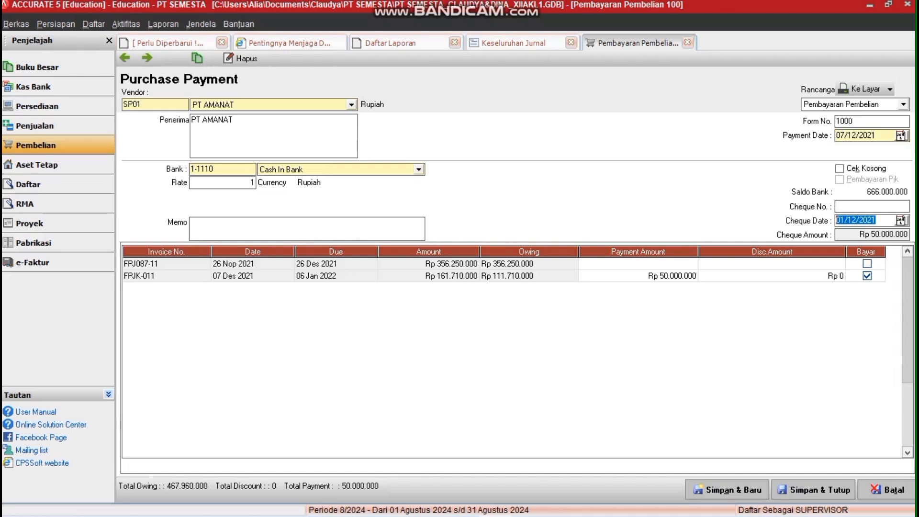
type("07")
key("Tab")
left_click(813, 490)
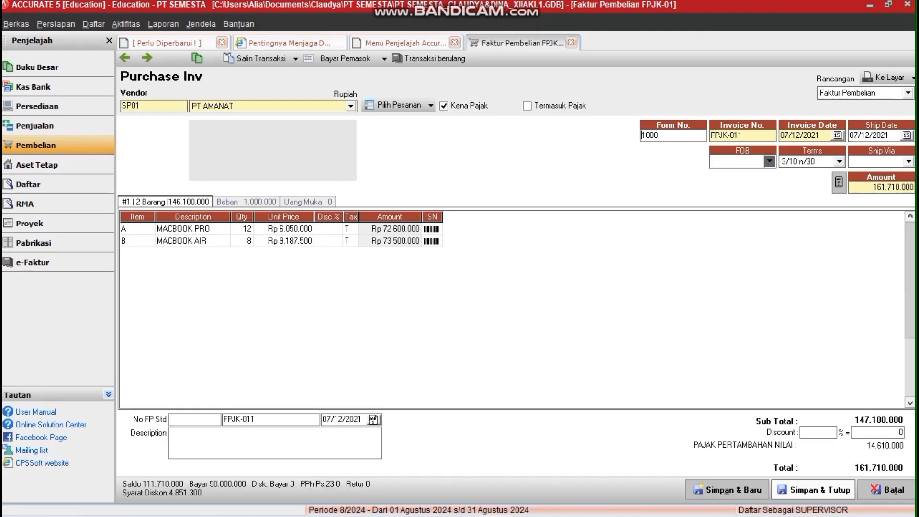
left_click(813, 490)
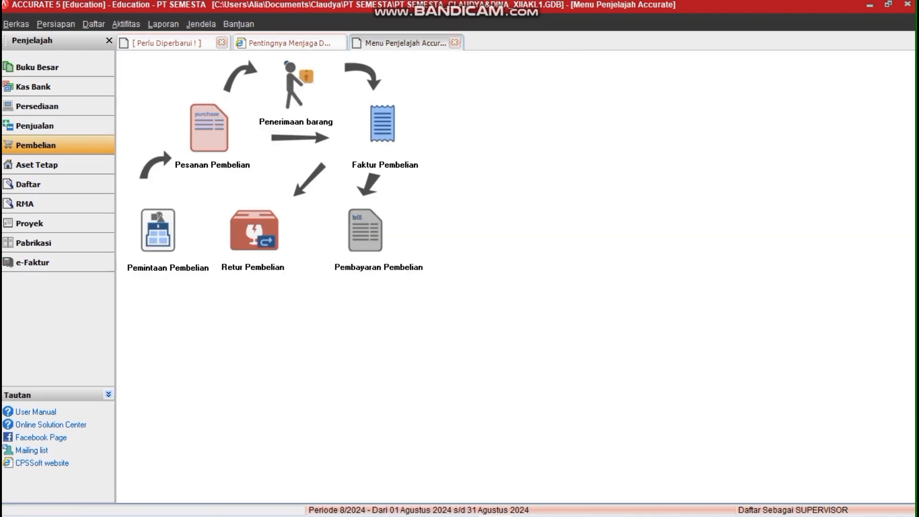
Display the Keseluruhan Jurnal report for the period 01/12/2021 to 31/12/2021
left_click(163, 24)
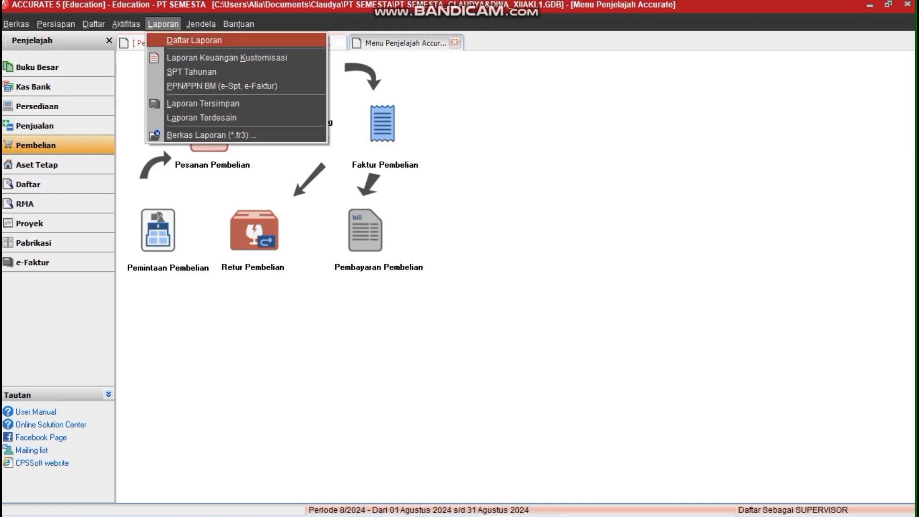
left_click(195, 40)
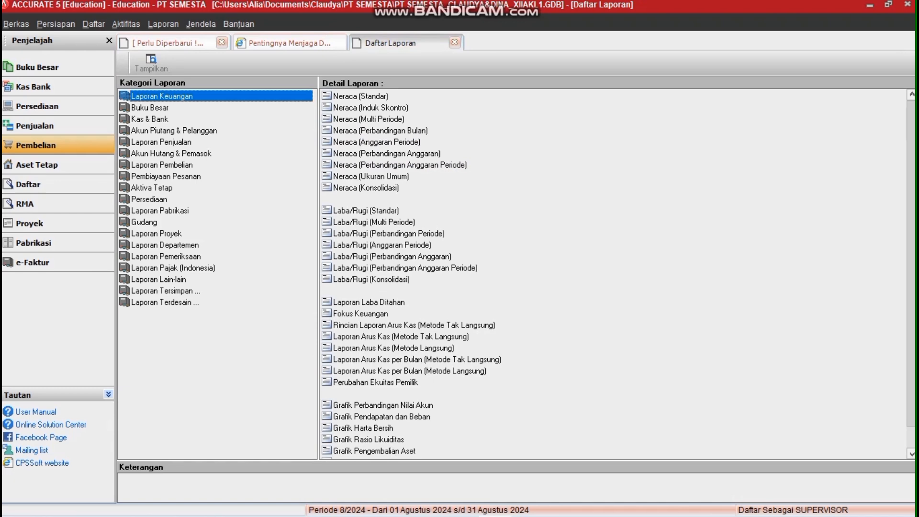
left_click(150, 108)
left_click(363, 107)
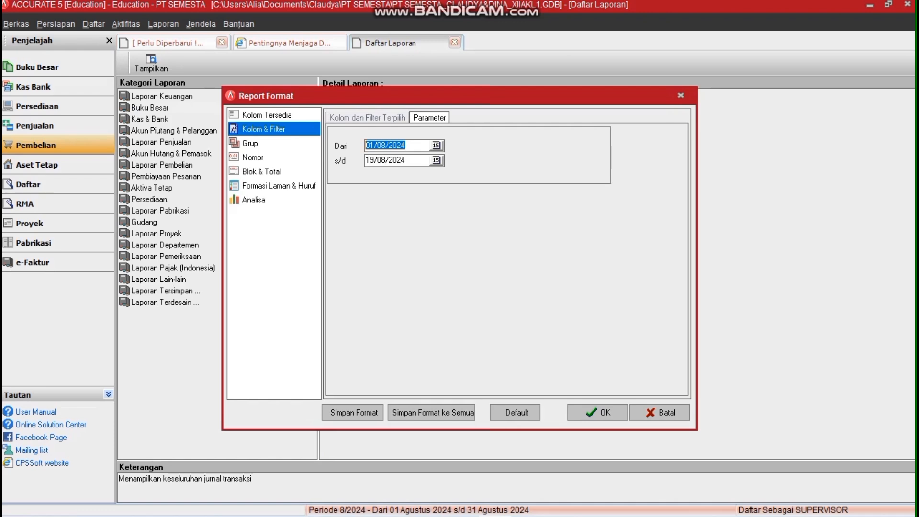
type("01/12/2021")
key("Tab")
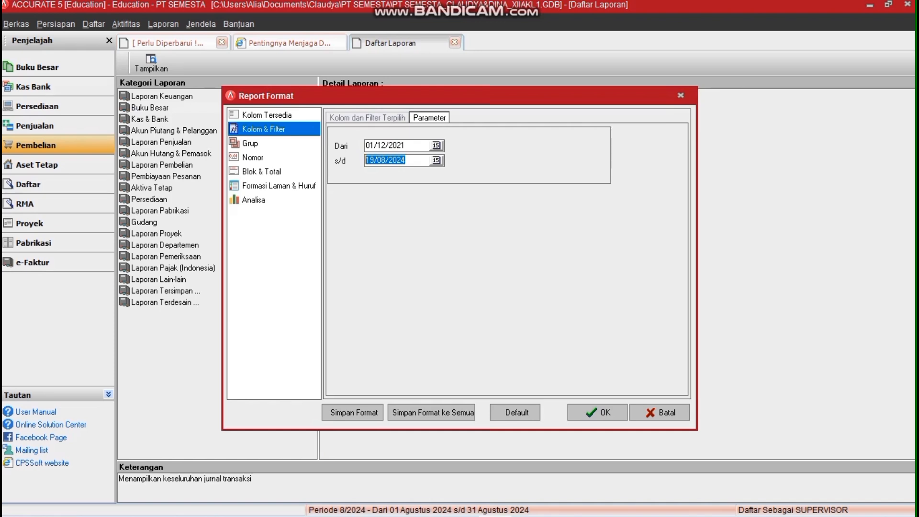
type("31/12/2021")
key("Return")
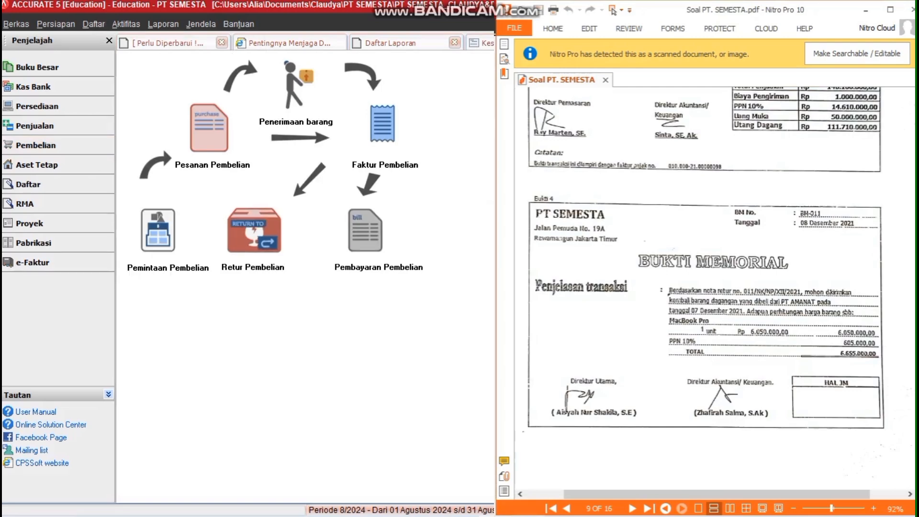
Create a purchase return for vendor PT AMANAT against invoice FPJK-011, dated 08/12/2021
left_click(254, 230)
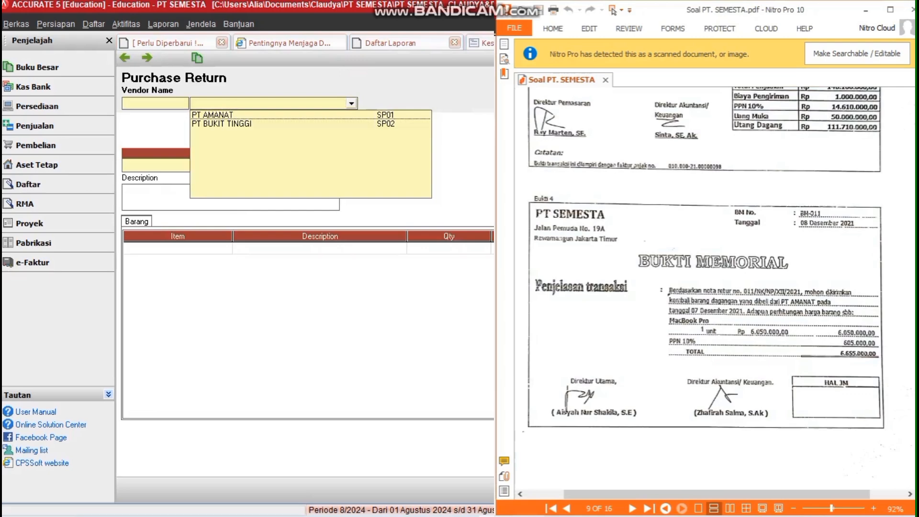
left_click(213, 115)
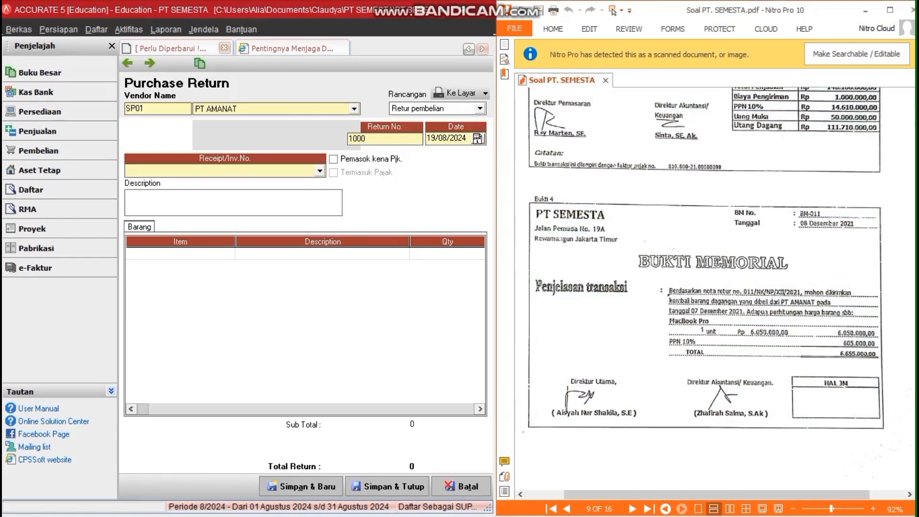
left_click(320, 171)
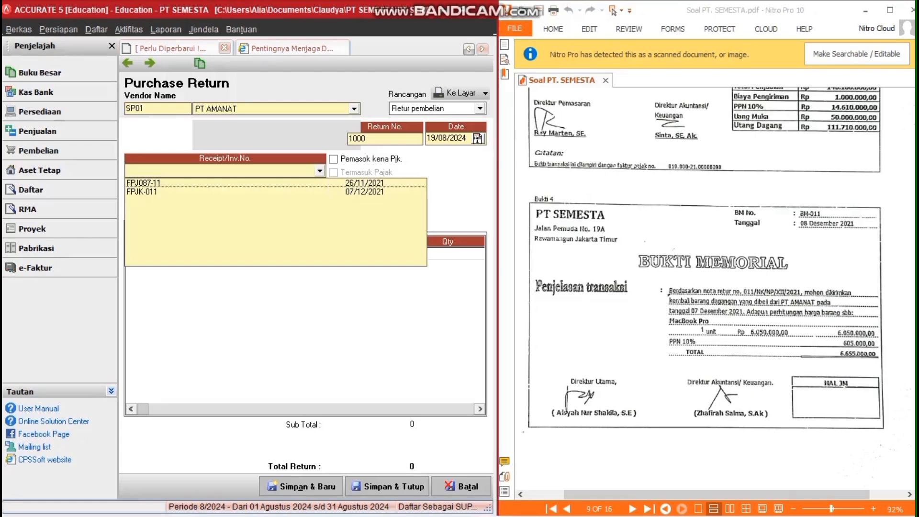
left_click(142, 192)
left_click_drag(467, 138, 425, 139)
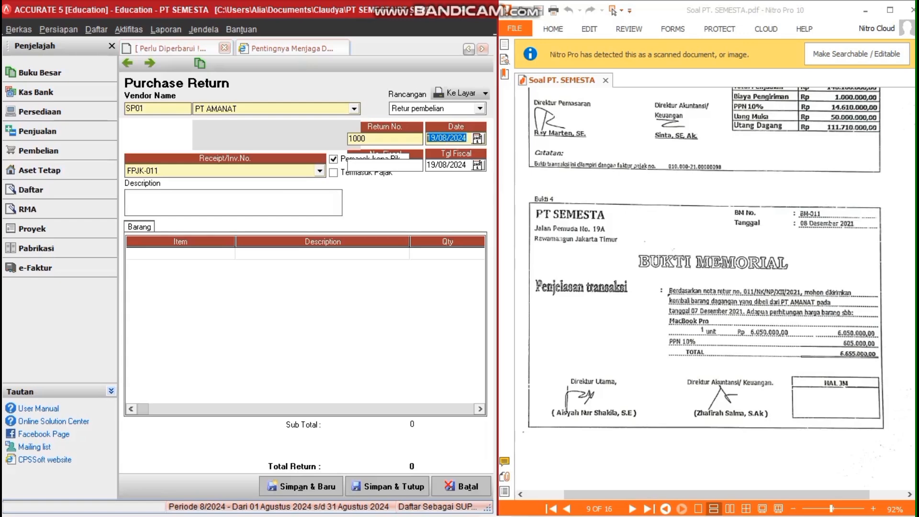
type("08/12/2021")
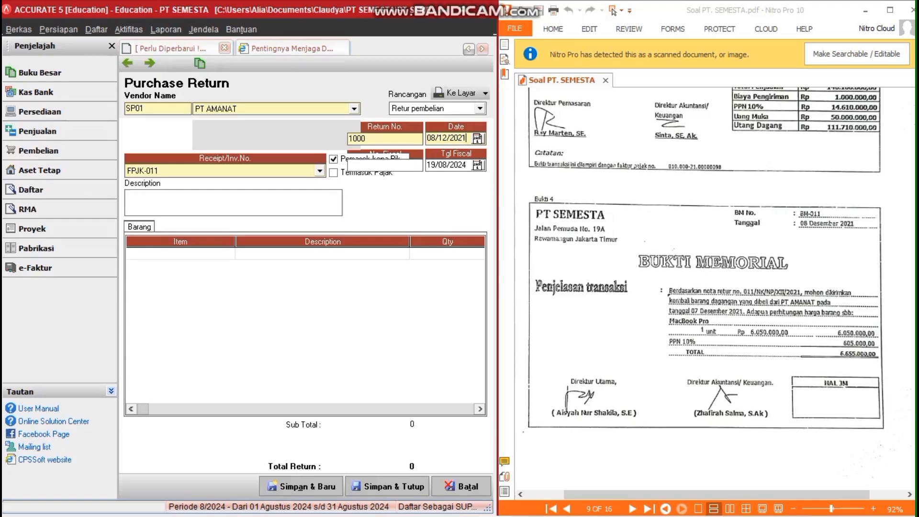
key("Tab")
Add MACBOOK PRO to the purchase return with quantity 1, declining the offer to return all items
left_click(402, 254)
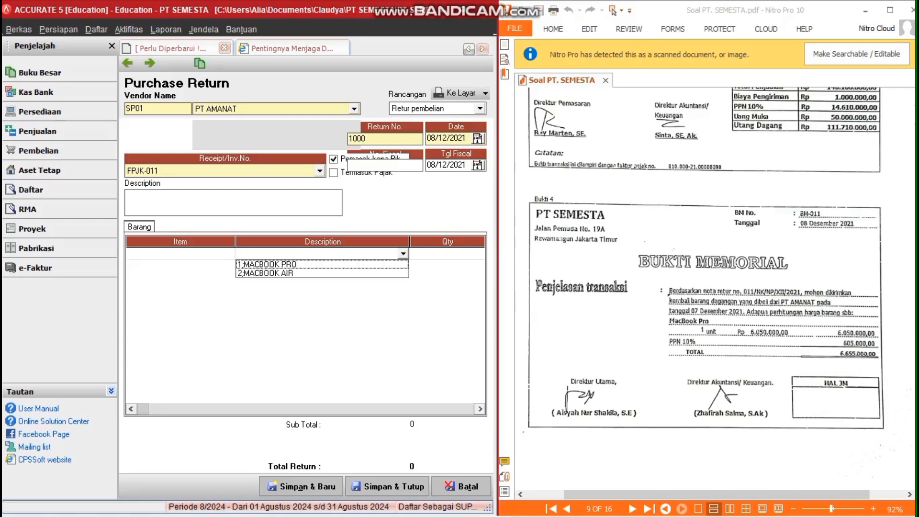
left_click(306, 264)
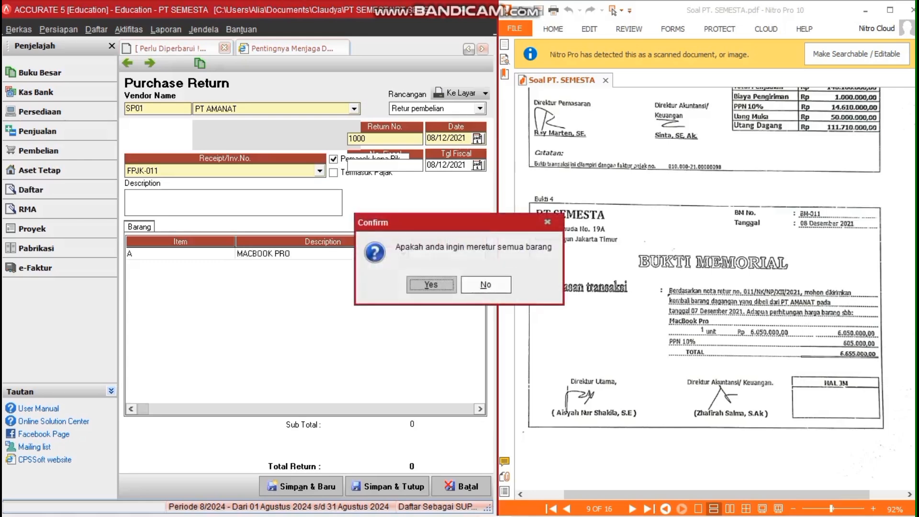
key("Right")
key("Left")
key("Right")
key("Return")
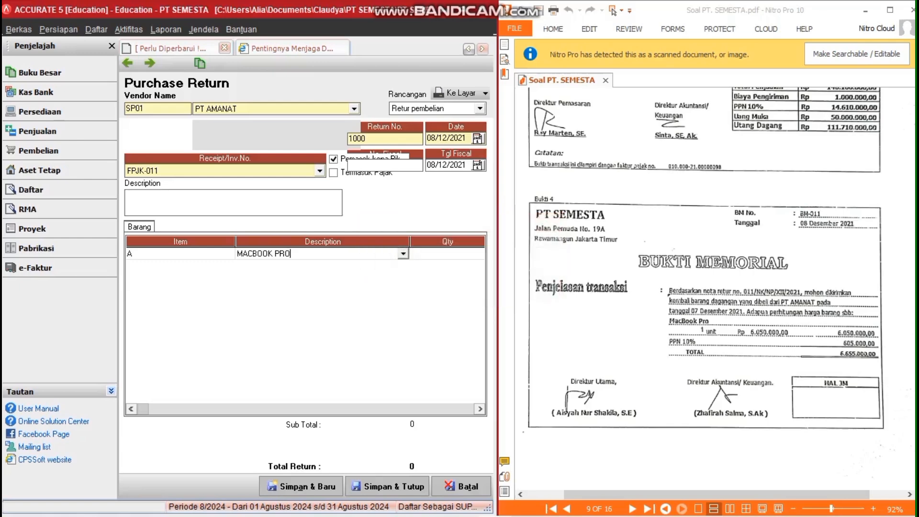
key("Tab")
key("super+Up")
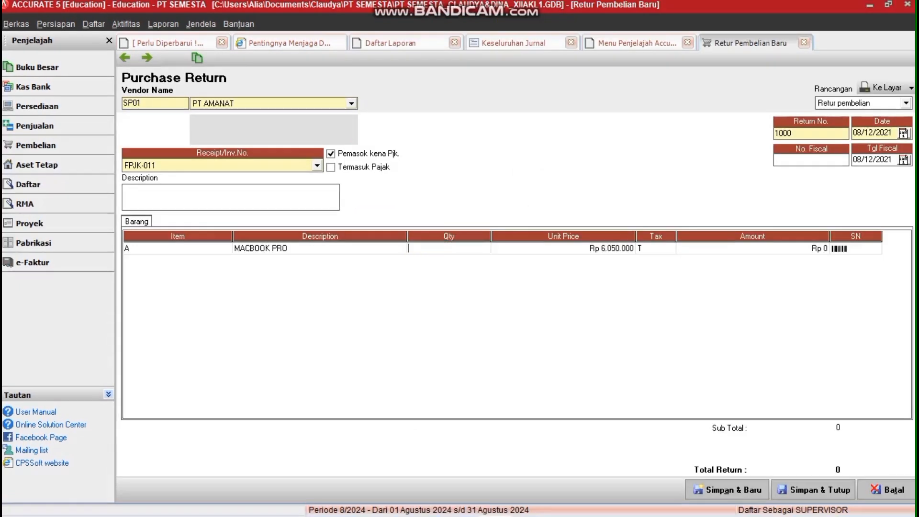
type("1")
key("Tab")
key("Tab")
key("Tab")
key("Tab")
key("Tab")
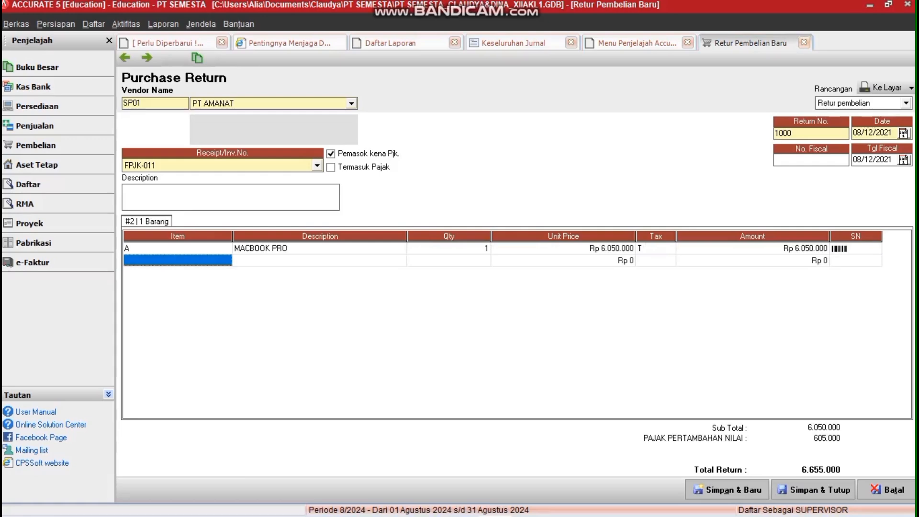
Set the purchase return number to BM-011, then save and close the return, acknowledging the cost allocation message
left_click(888, 4)
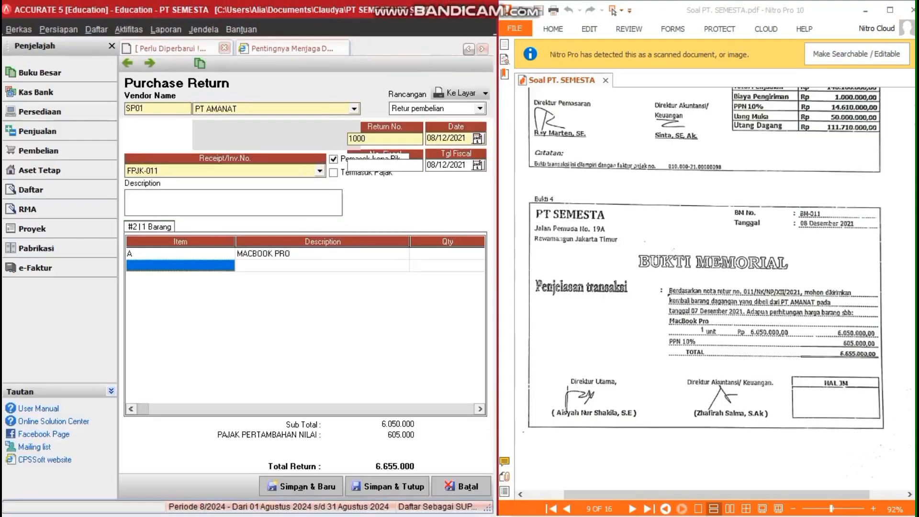
left_click_drag(369, 138, 348, 138)
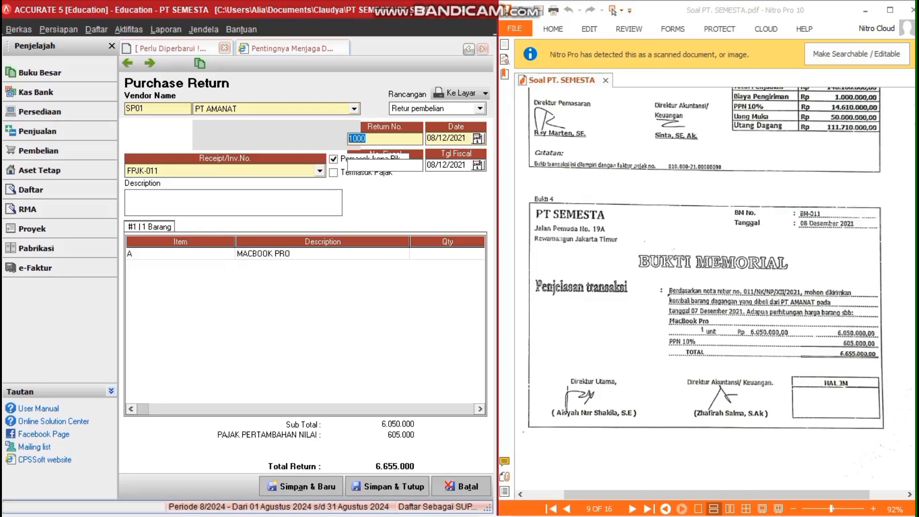
type("BM-011")
left_click(387, 486)
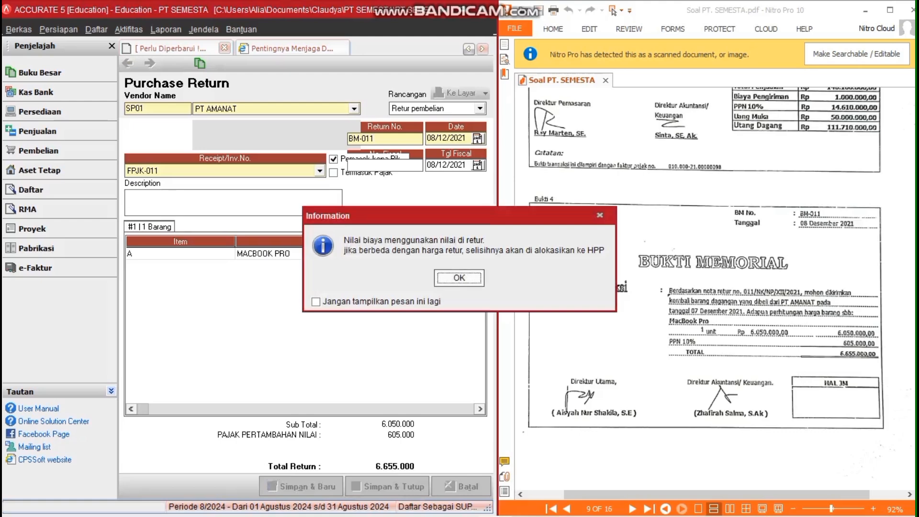
key("Return")
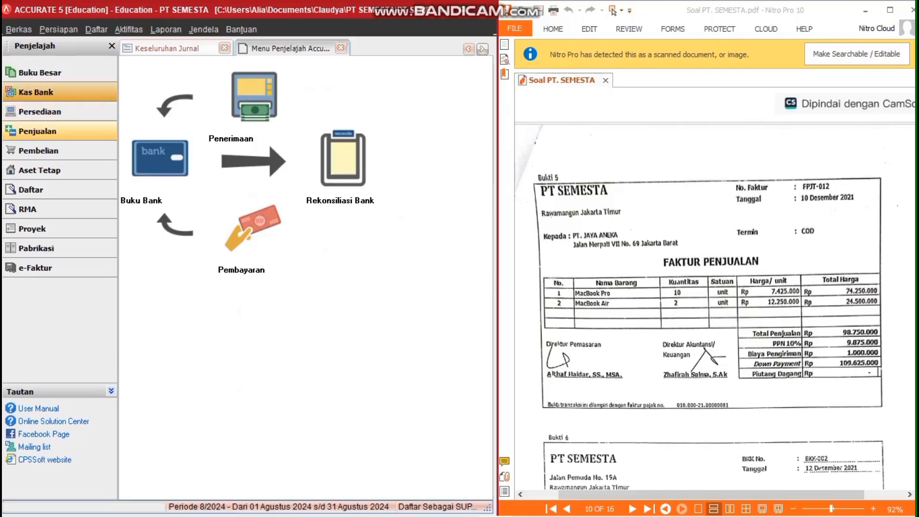
Start a new sales invoice and set its invoice number to FPJT-012
left_click(47, 131)
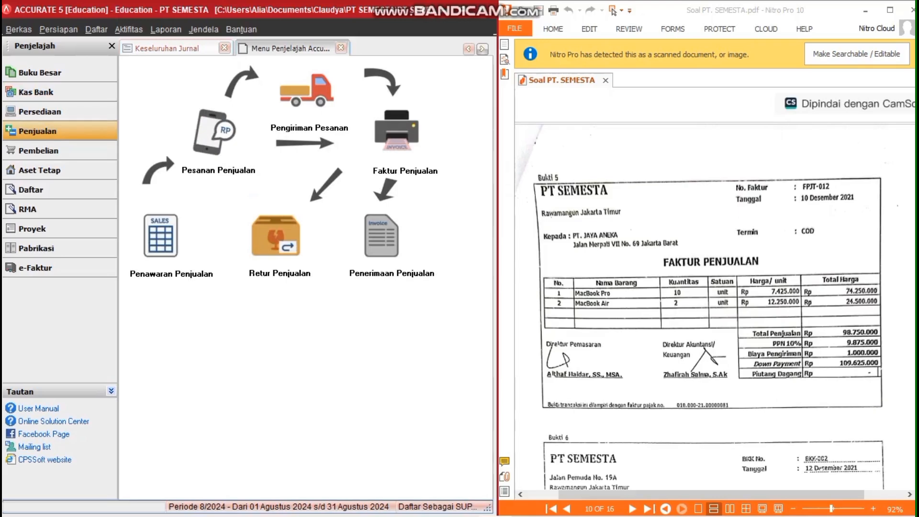
left_click(396, 131)
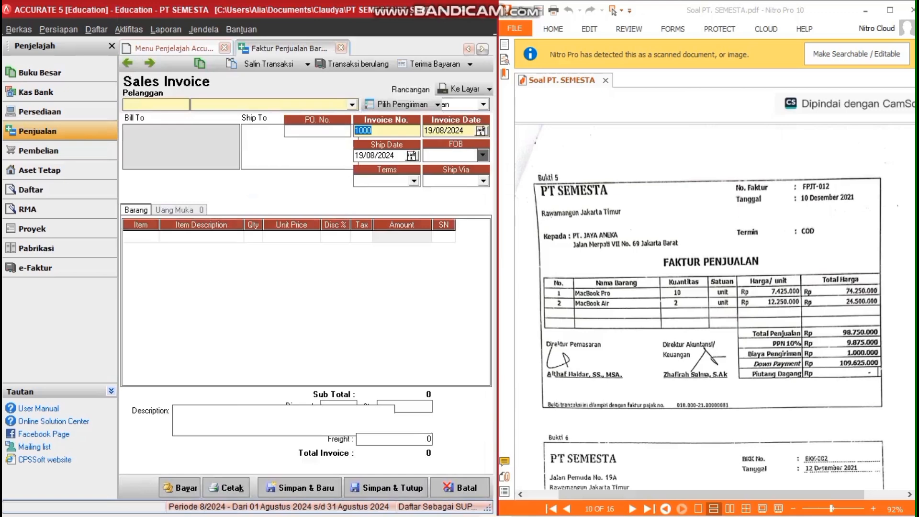
type("FPJ")
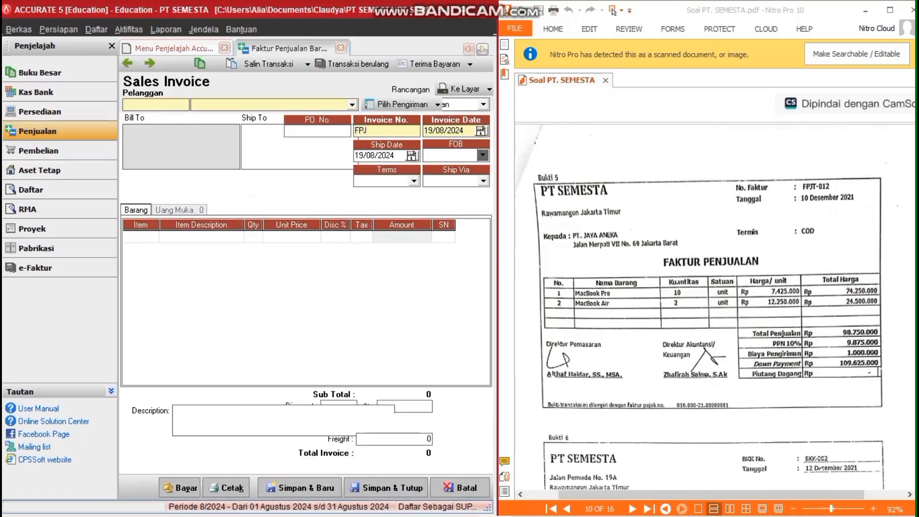
type("T-012")
key("Tab")
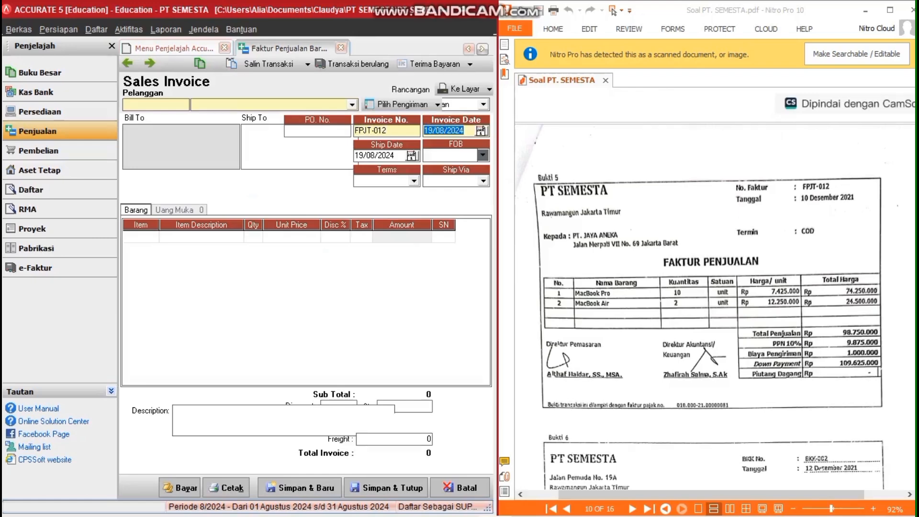
Set the invoice date and ship date to 10/12/2021 and choose PT JAYA ANEKA as the customer
type("10/12/2021")
key("ctrl+a")
key("ctrl+c")
key("Tab")
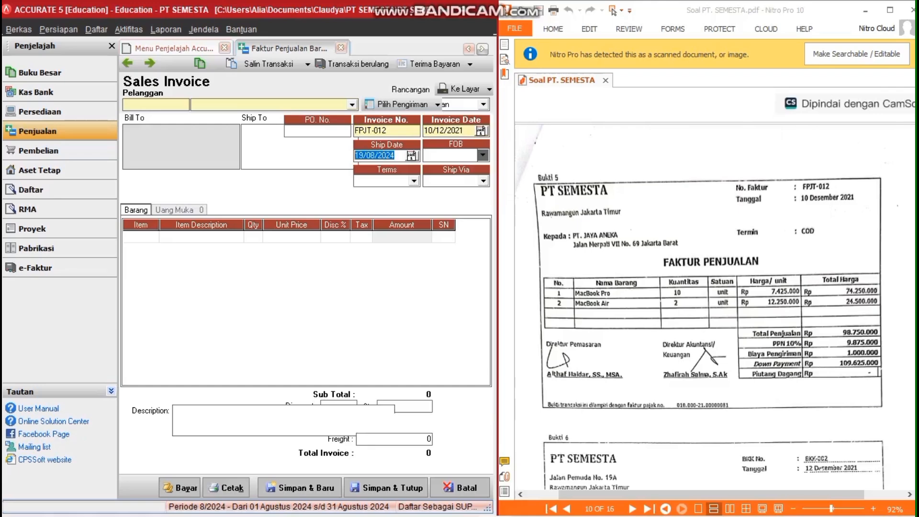
key("ctrl+v")
left_click(352, 104)
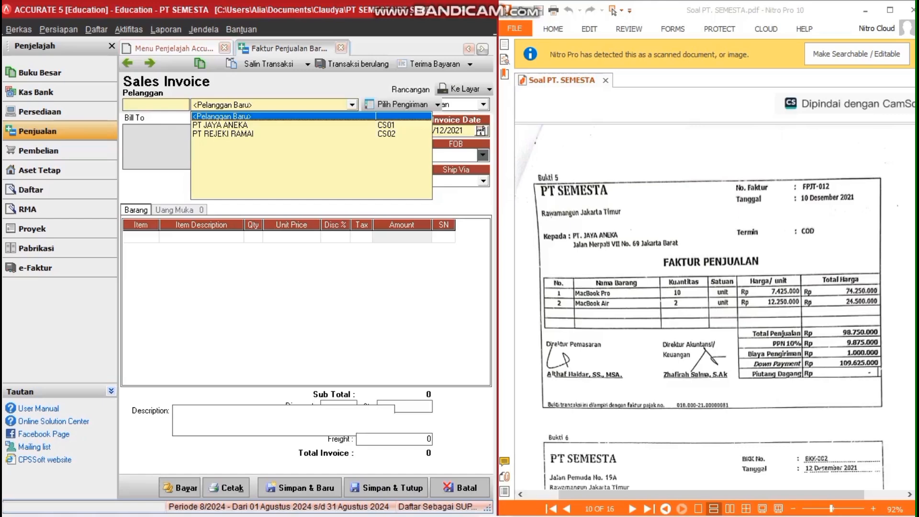
left_click(220, 126)
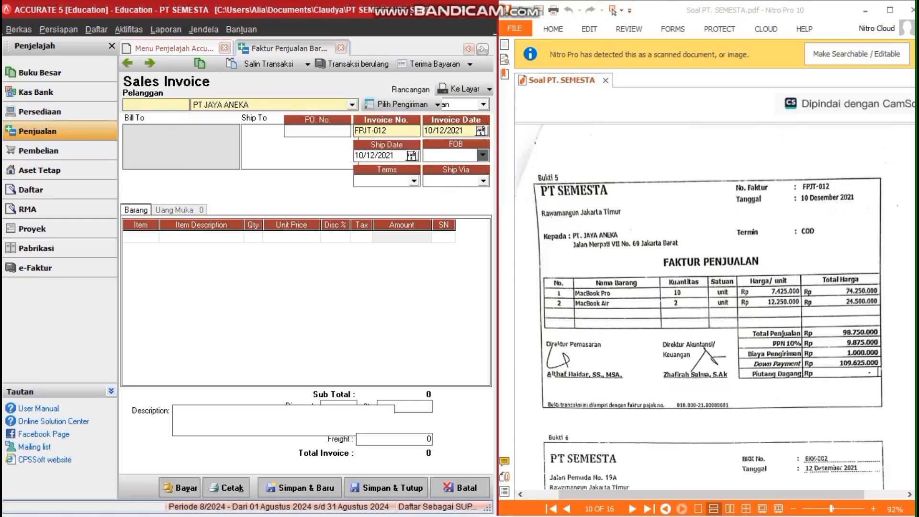
Add MACBOOK PRO to the sales invoice with quantity 10 and a unit price of 7.425.000
double_click(139, 237)
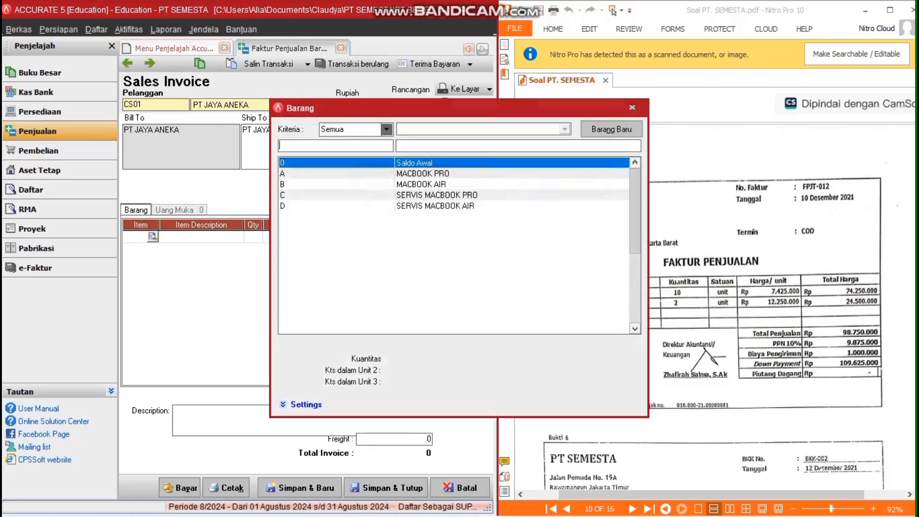
key("Down")
key("Return")
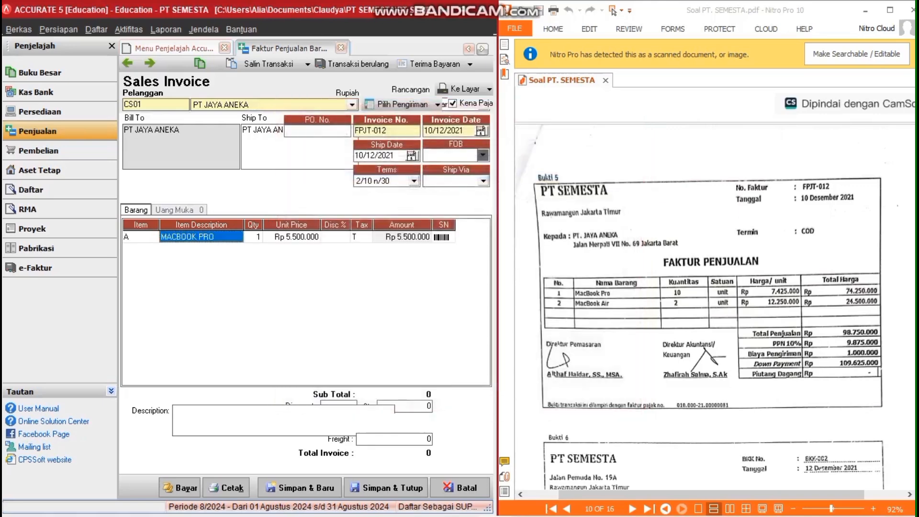
type("10")
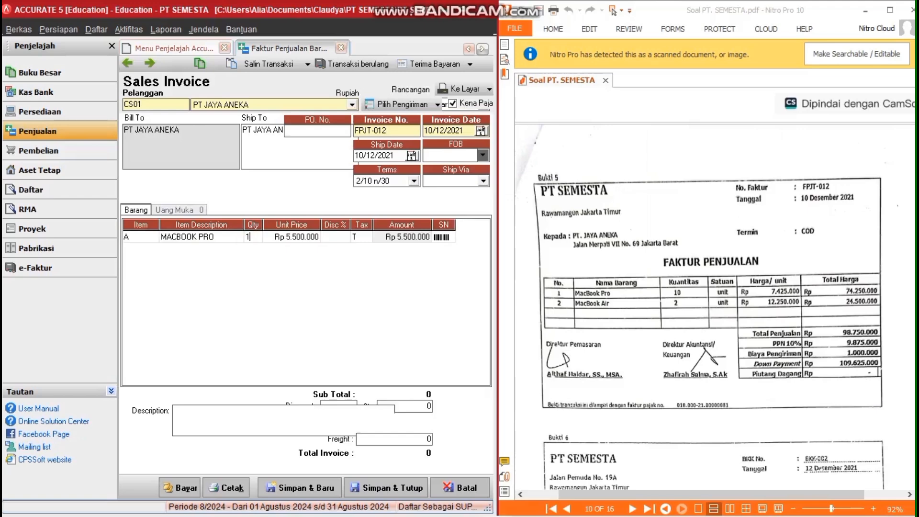
key("Return")
key("BackSpace")
key("BackSpace")
key("BackSpace")
key("BackSpace")
key("BackSpace")
key("BackSpace")
key("BackSpace")
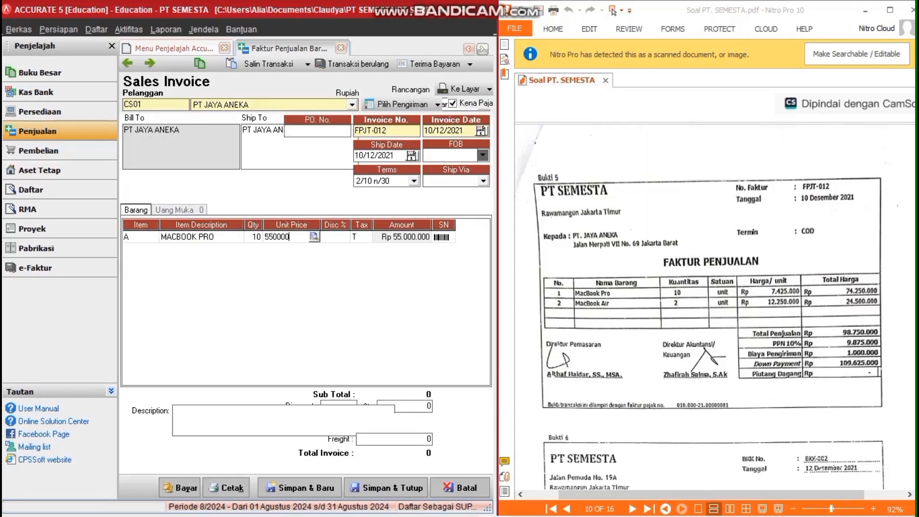
type("7.425.00")
type("0")
key("Return")
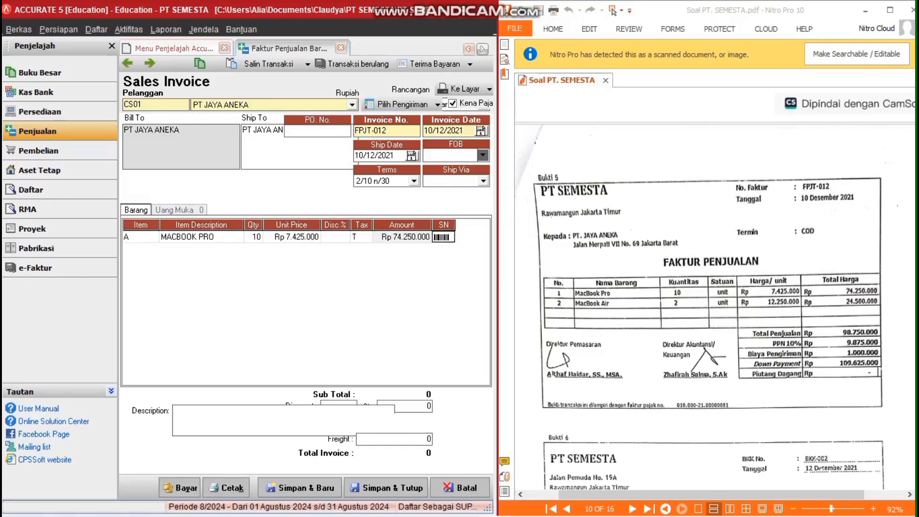
key("Return")
Add MACBOOK AIR as the second invoice item with quantity 2 and a unit price of 12.250.000
left_click(152, 248)
left_click(153, 248)
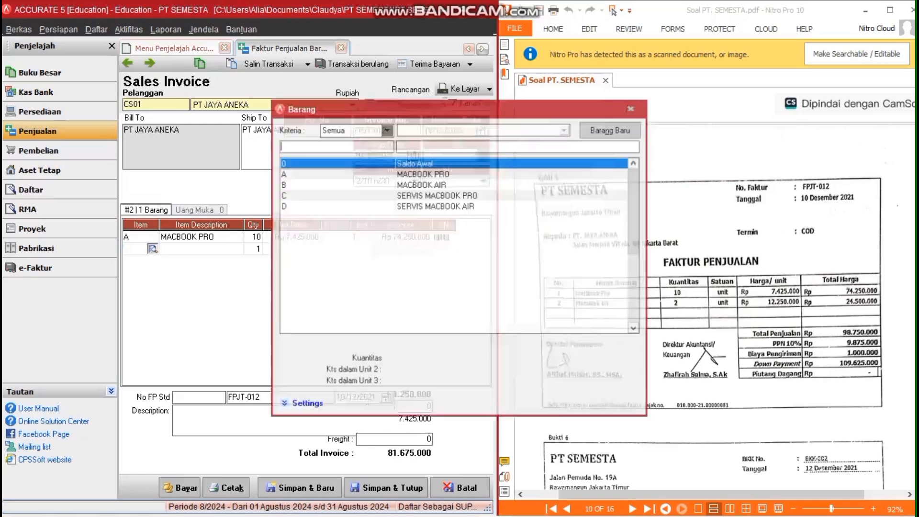
double_click(421, 184)
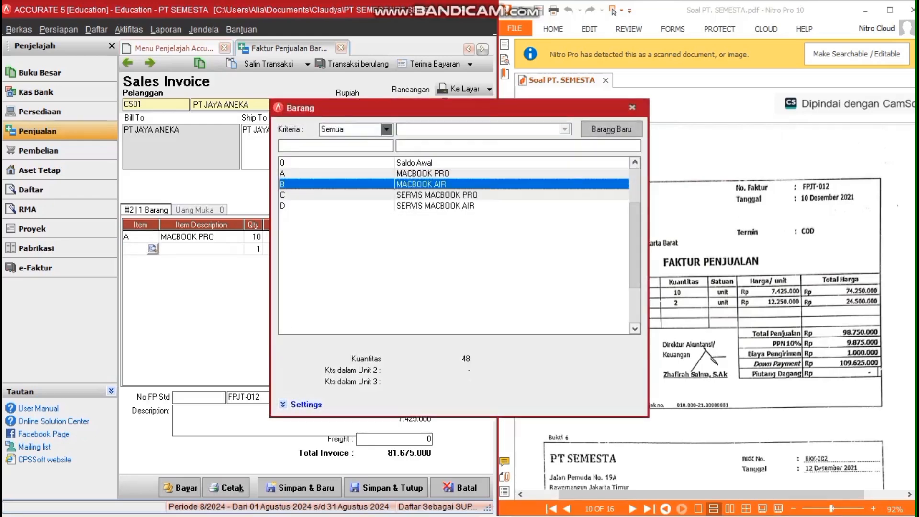
key("Return")
type("2")
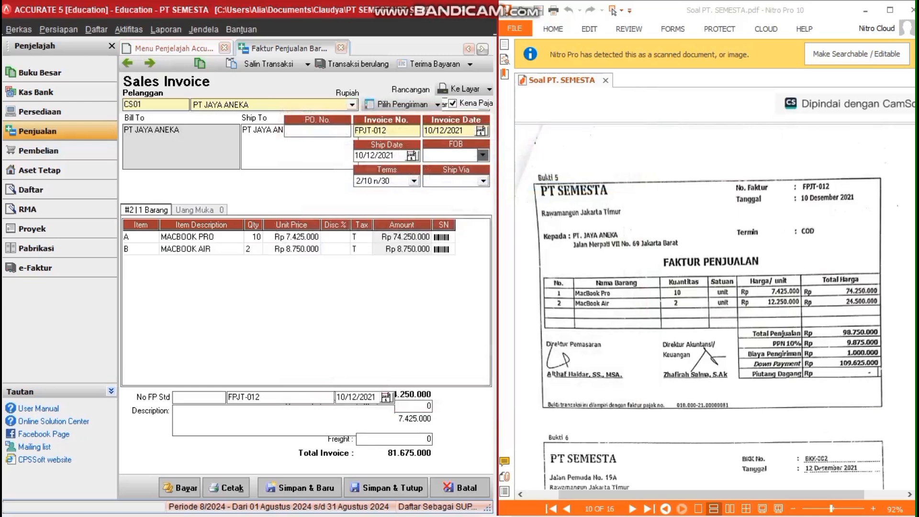
key("Return")
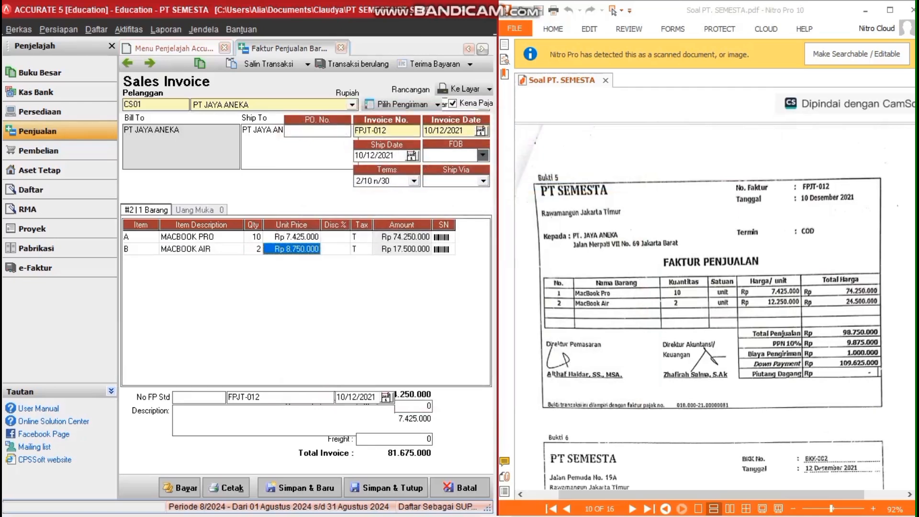
type("875000")
key("BackSpace")
key("BackSpace")
key("BackSpace")
key("BackSpace")
key("BackSpace")
key("BackSpace")
type("12")
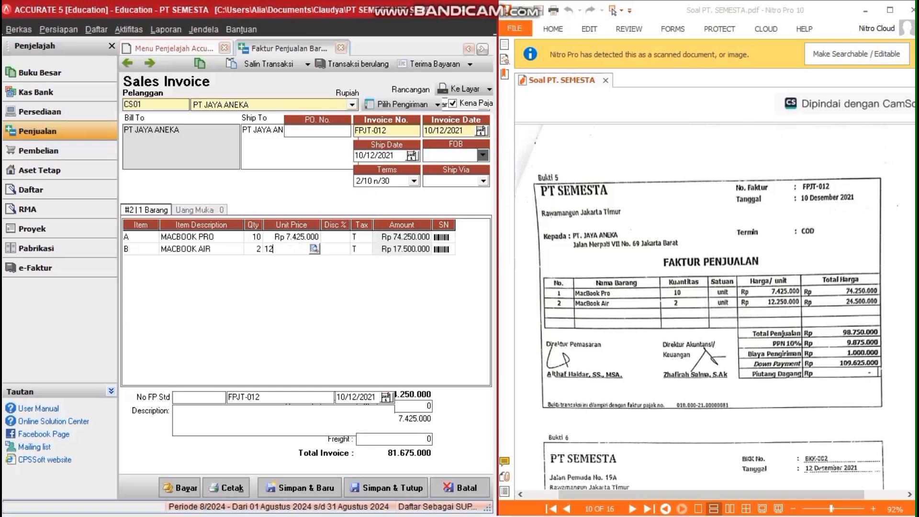
type(".250.000")
key("Return")
key("Return")
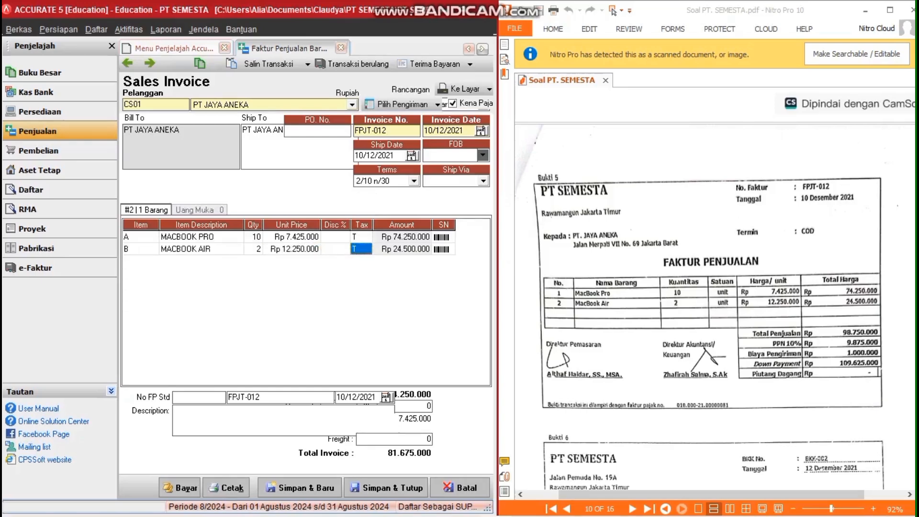
Set the sales invoice's freight charge to 1.000.000
left_click(291, 237)
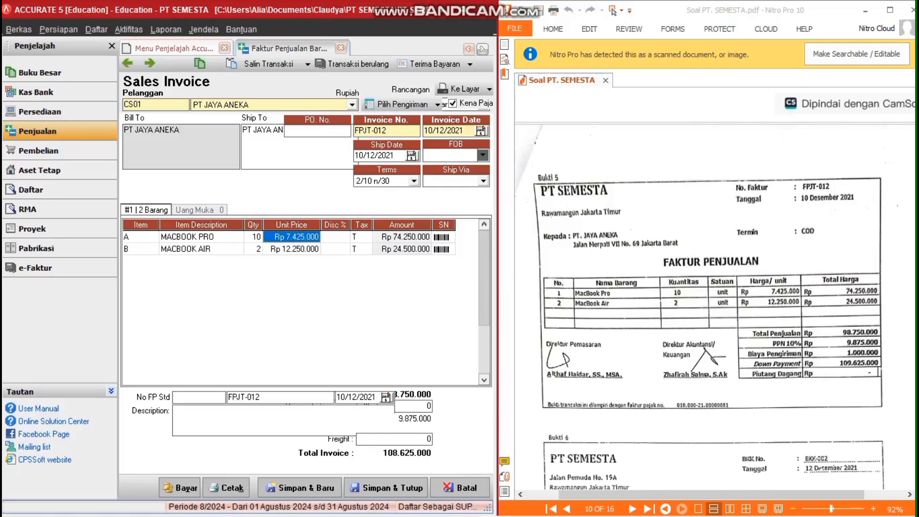
key("super+Up")
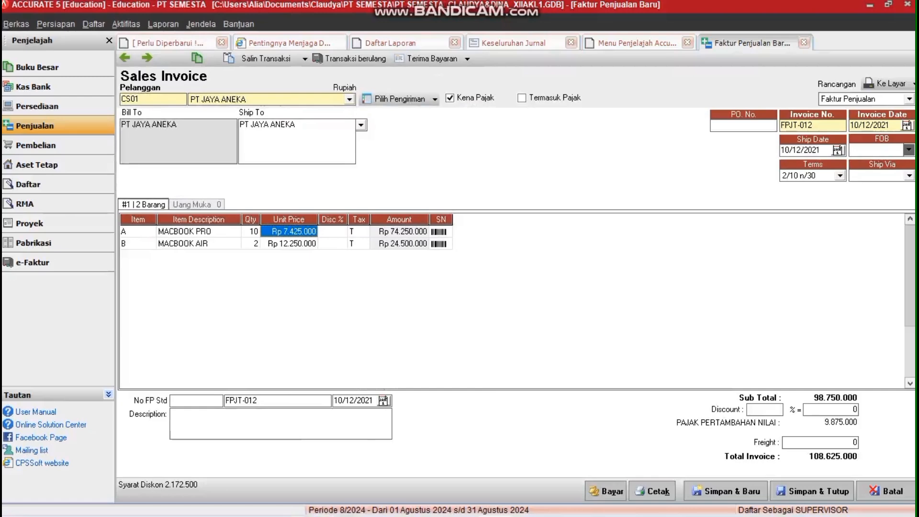
left_click(820, 442)
key("BackSpace")
type("100.")
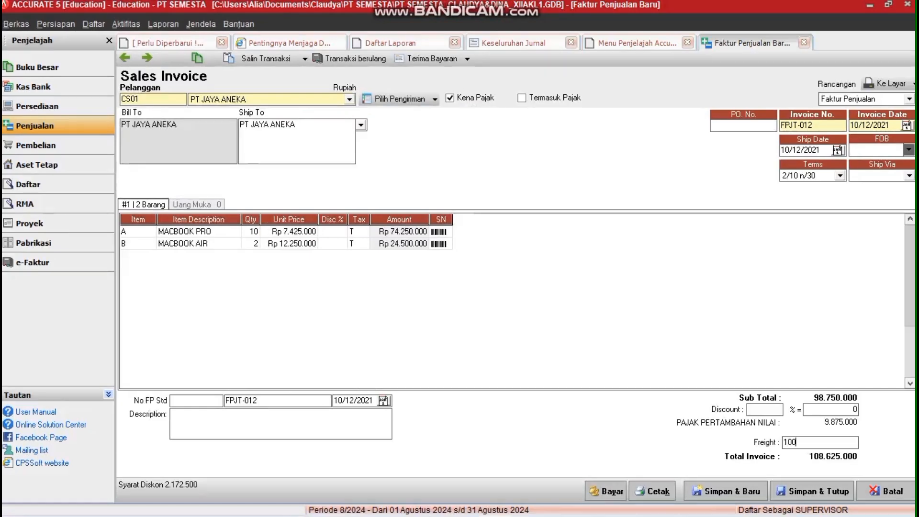
type("000.000")
key("Tab")
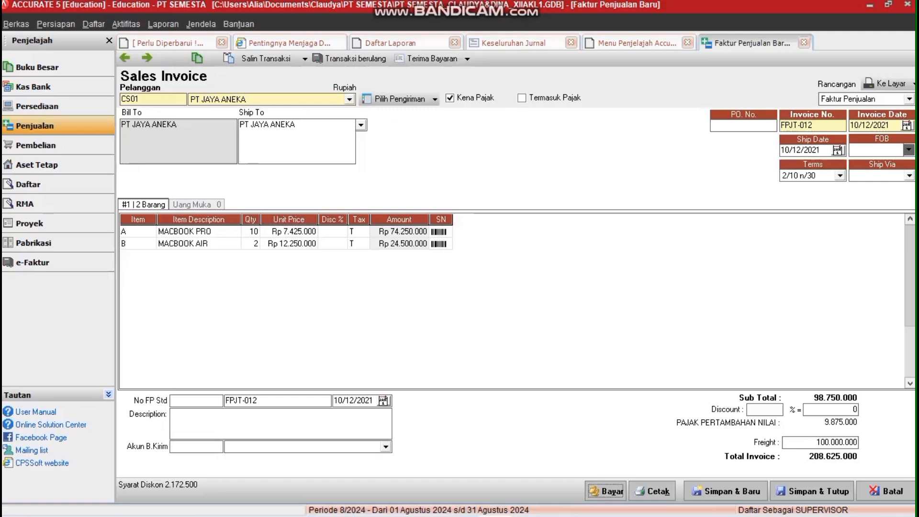
Assign the Freight Collected account to the sales invoice's freight charge
left_click(386, 446)
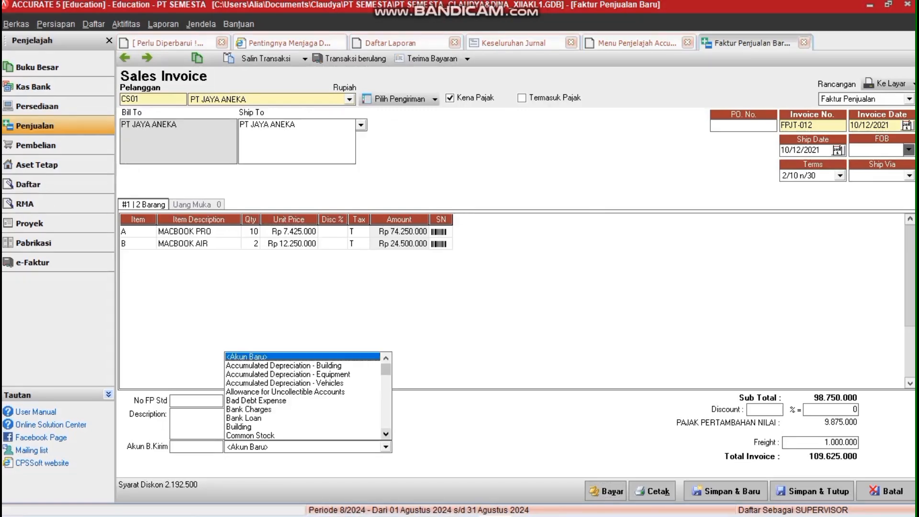
left_click(386, 434)
left_click(386, 433)
left_click(386, 433)
left_click(385, 434)
left_click(385, 433)
left_click(386, 434)
left_click(385, 433)
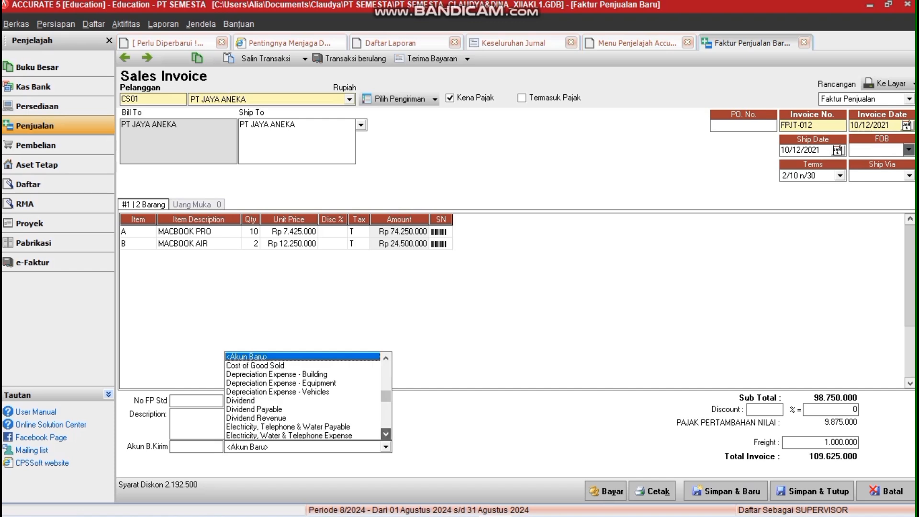
left_click(386, 433)
left_click(386, 433)
left_click(386, 433)
left_click(385, 434)
left_click(386, 433)
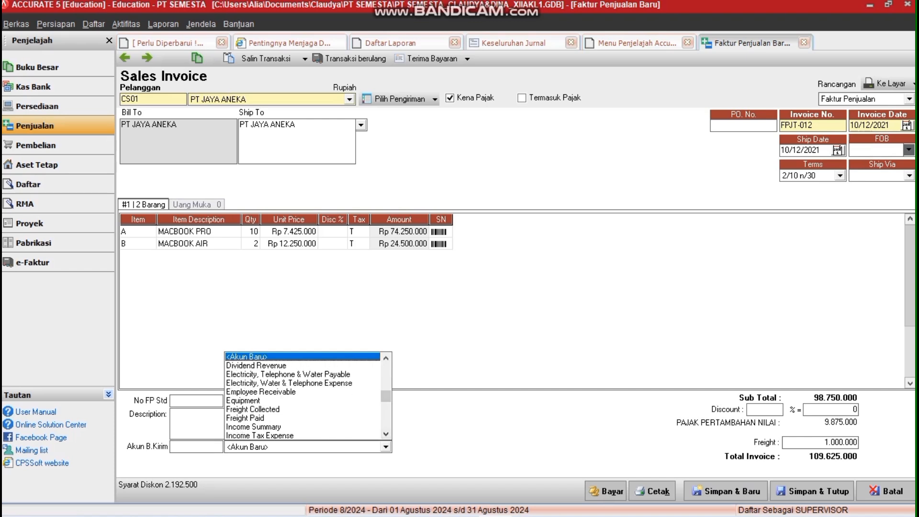
left_click(252, 409)
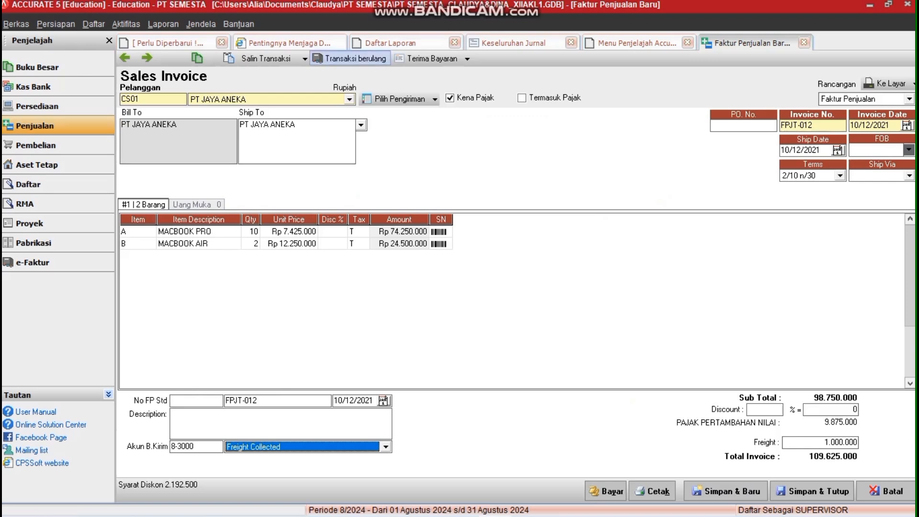
Create a customer receipt from the PT JAYA ANEKA sales invoice, with both the payment date and cheque date set to 10/12/2021
left_click(425, 58)
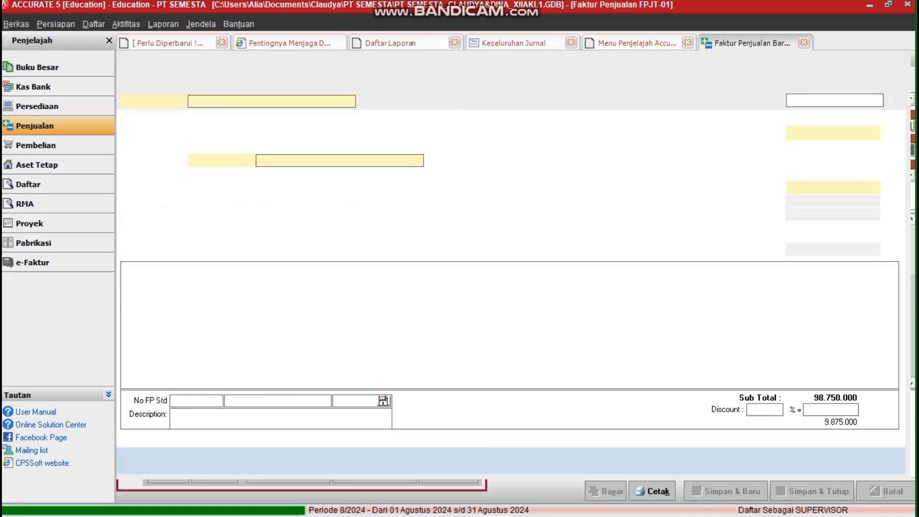
left_click_drag(842, 133, 799, 132)
type("10/12/2021")
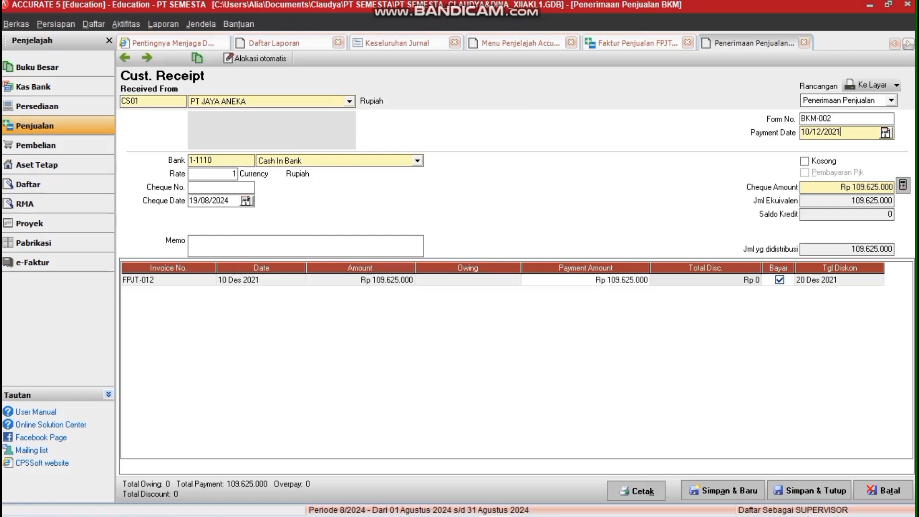
key("shift+Home")
key("ctrl+c")
key("Tab")
key("ctrl+v")
Set the customer receipt's form number to FPJT-012, then save and close the receipt and the sales invoice
key("Tab")
type("FPJT-012")
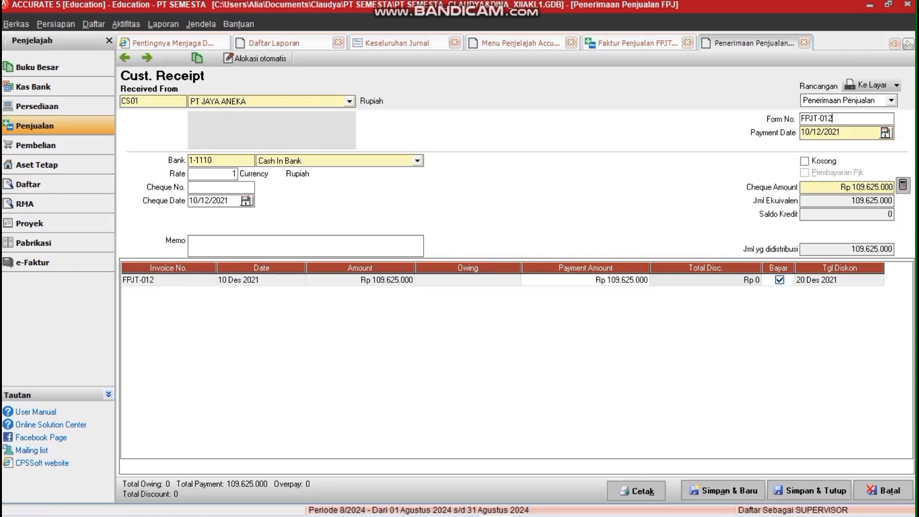
left_click(809, 489)
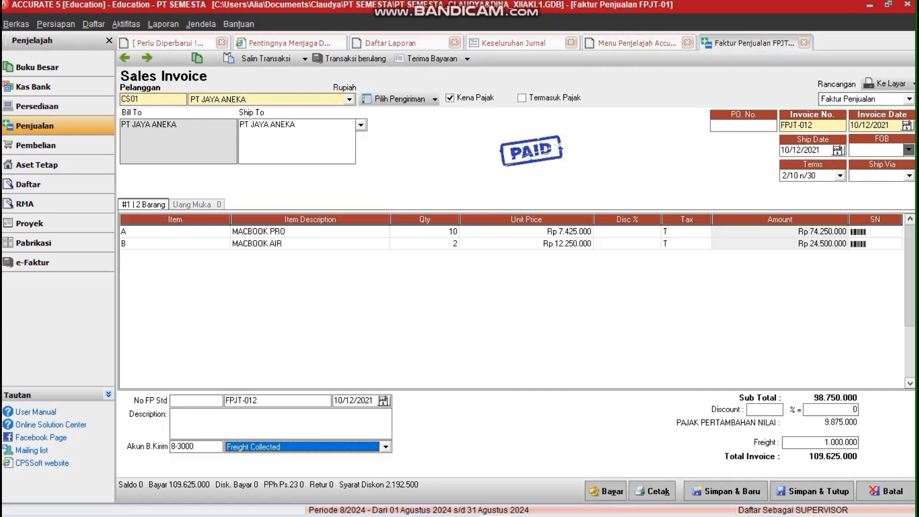
left_click(812, 491)
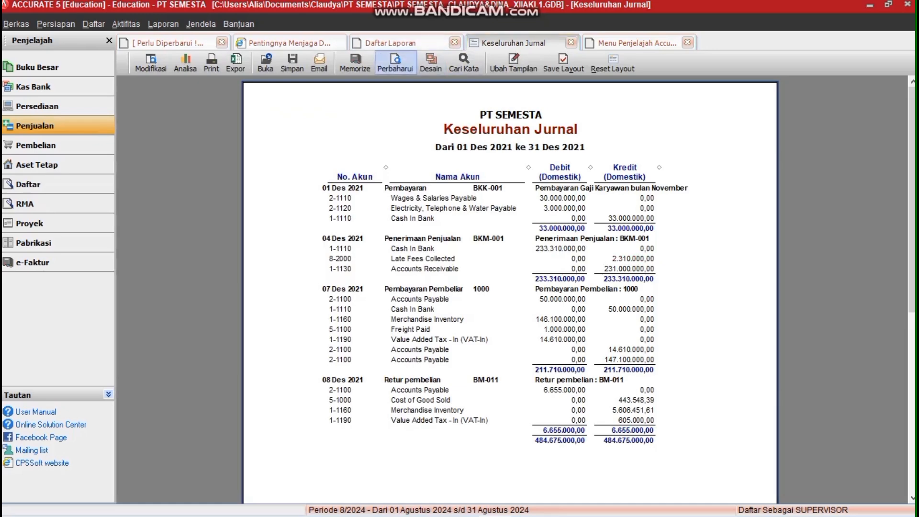
Refresh the Keseluruhan Jurnal report and examine the journal entries for the sales invoice and its receipt
left_click(395, 62)
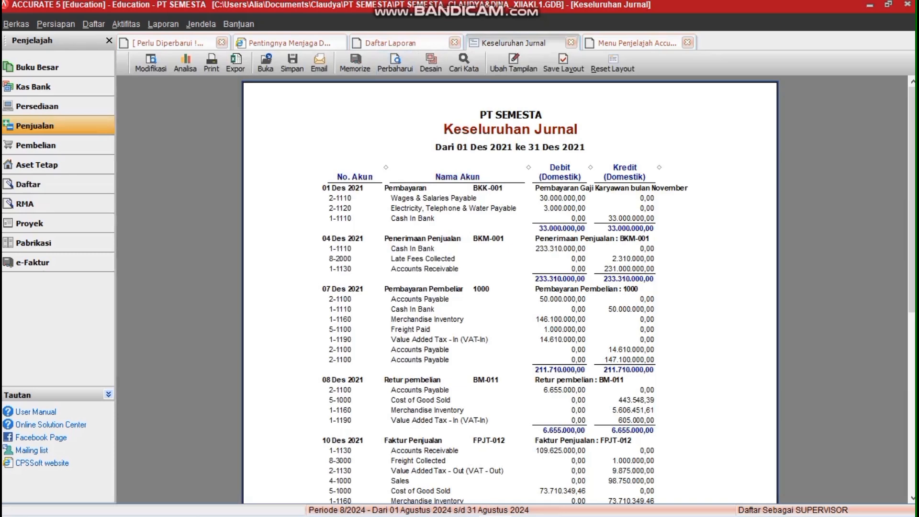
right_click(649, 271)
key("Escape")
scroll(510, 289, "down", 7)
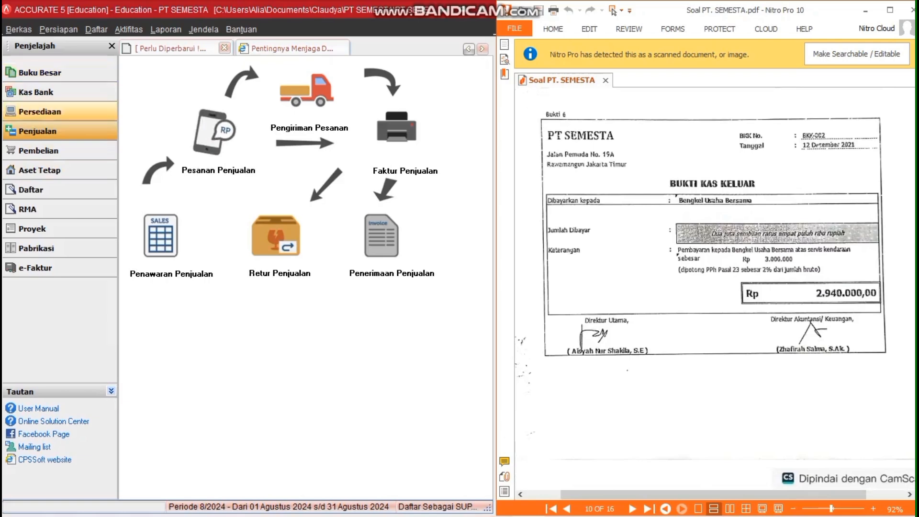
Start a new Other Payment paid from Cash In Bank and date it 12/01/2021
left_click(36, 91)
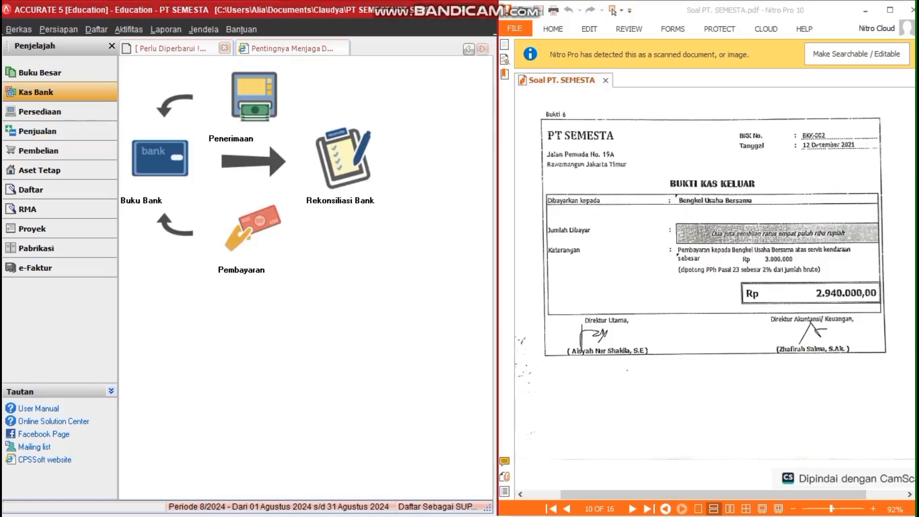
left_click(253, 229)
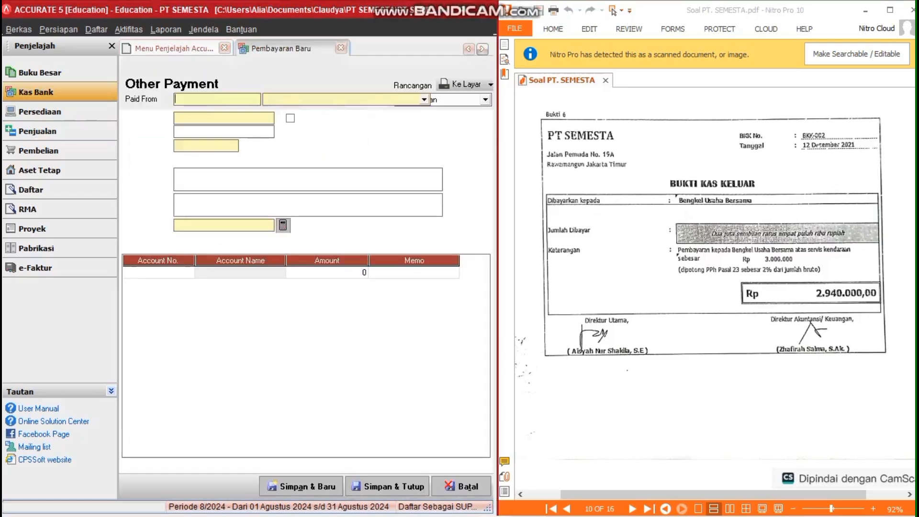
left_click(286, 119)
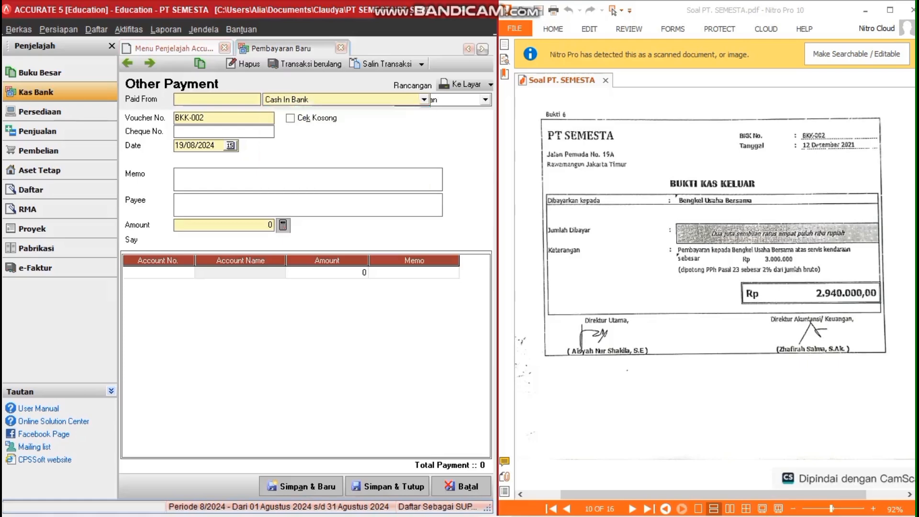
left_click(196, 146)
type("12/01/2021")
Enter the payment memo "Pembayaran Servis Kendaraan" and the payee "Bengkel Usaha Bersama"
left_click(201, 175)
type("Pembayaran ")
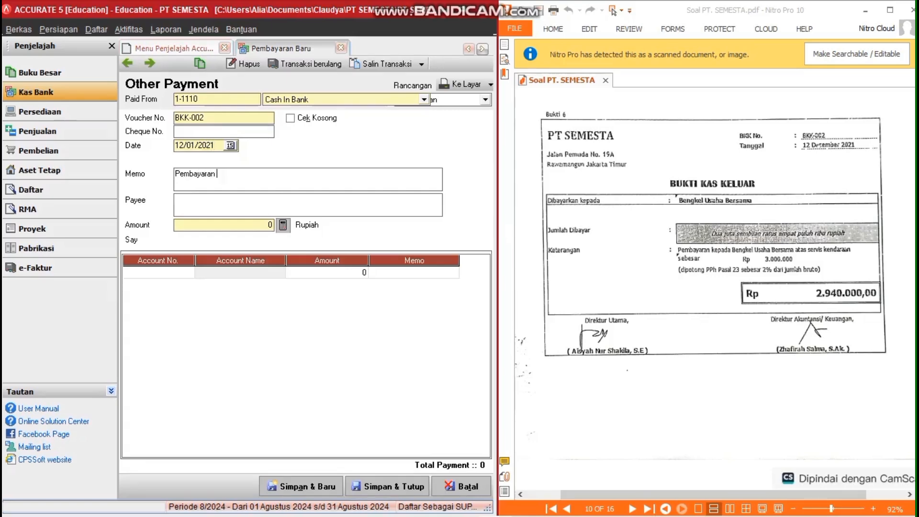
type("Servis Kendaraan")
key("Tab")
type("Bengkel Usaha Bersama")
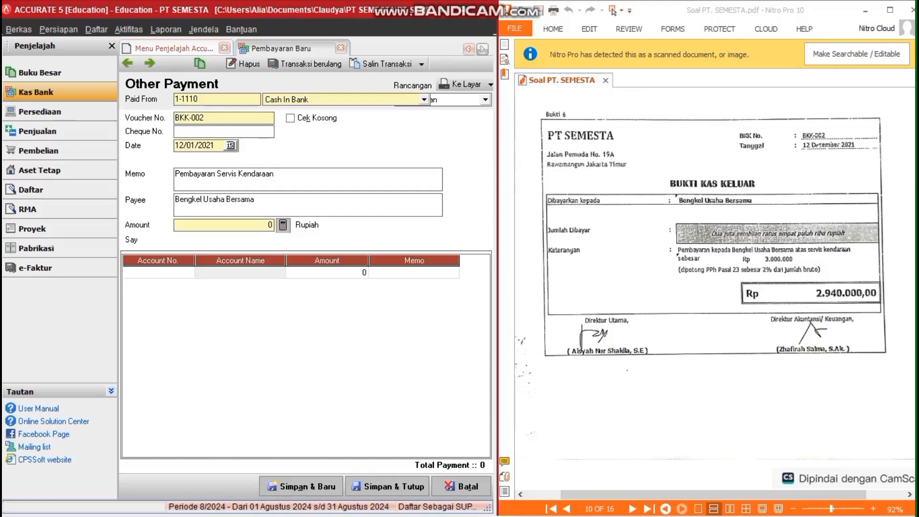
Add Repairs & Maintenance Expense as the first payment line with an amount of 3.000.000
left_click(163, 272)
left_click(189, 272)
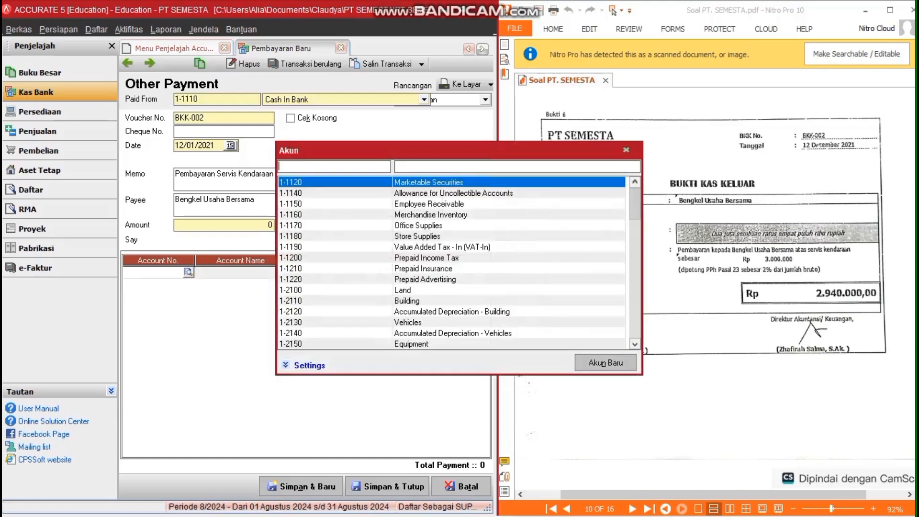
type("repa")
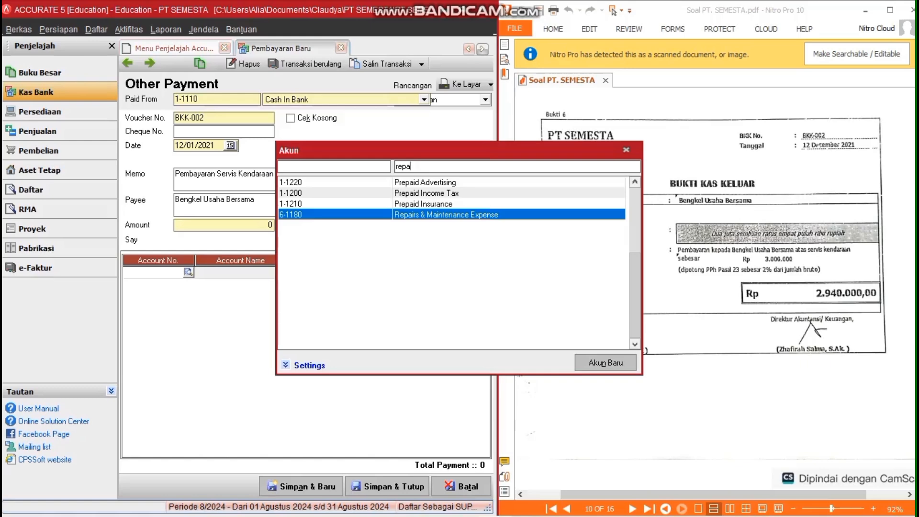
key("Return")
key("Tab")
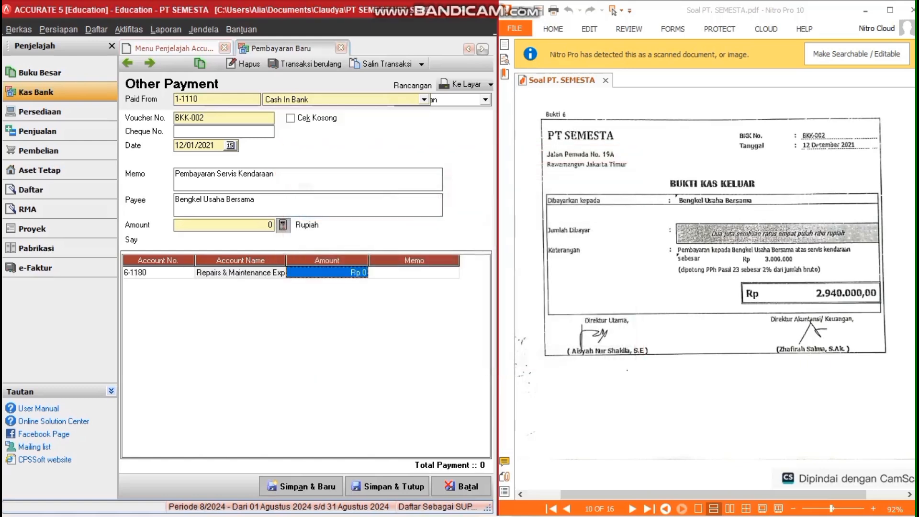
key("Return")
type("3000000")
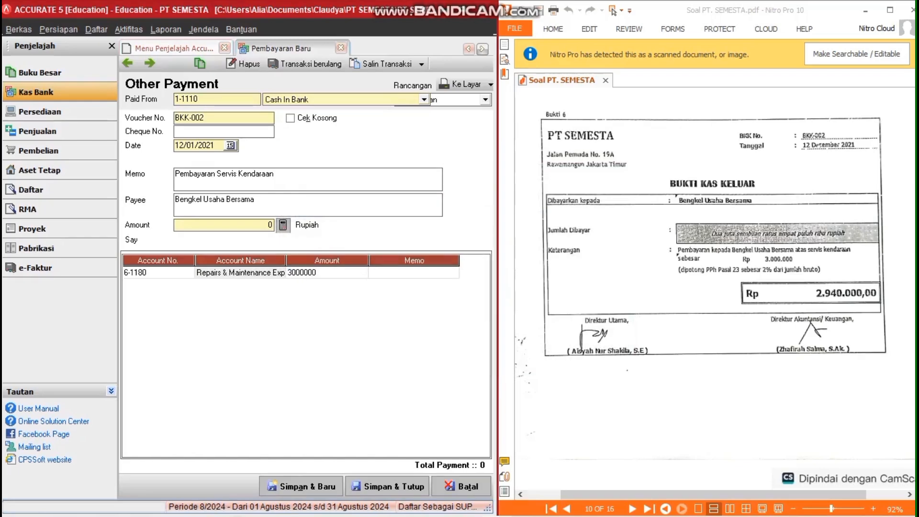
Add Income Tax Payable as the second payment line with an amount of 60.000
key("Tab")
key("Tab")
key("Return")
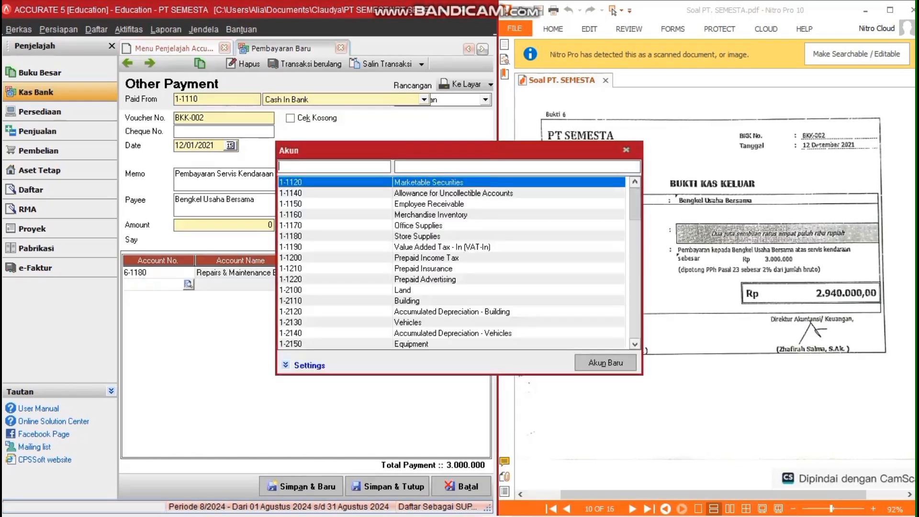
key("Tab")
type("income")
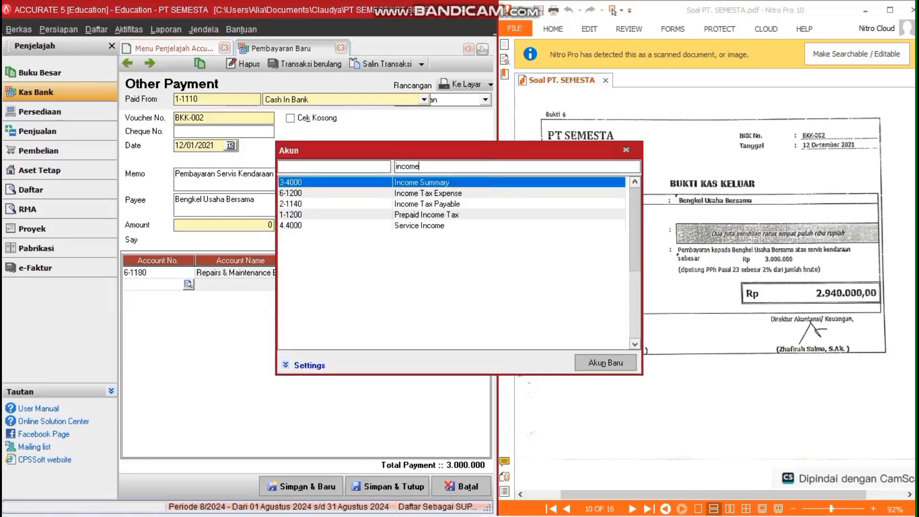
key("Down")
key("Down")
key("Return")
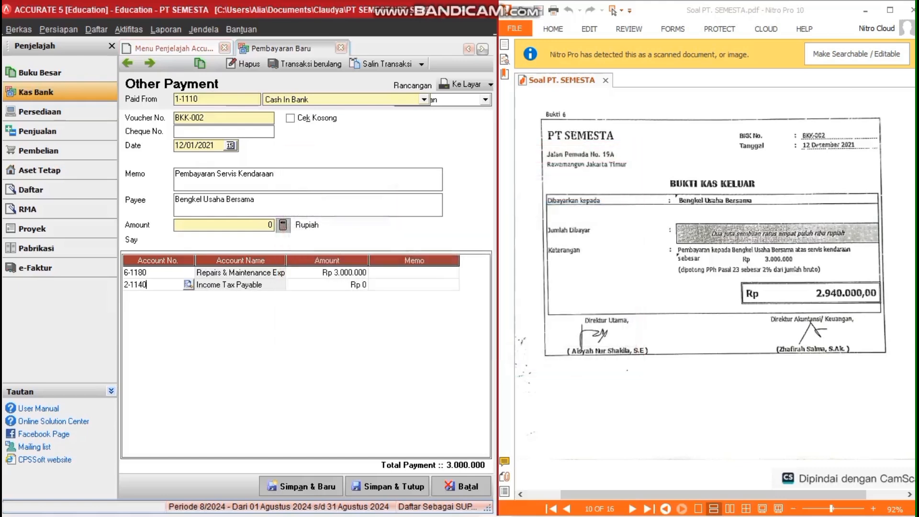
key("Tab")
type("6")
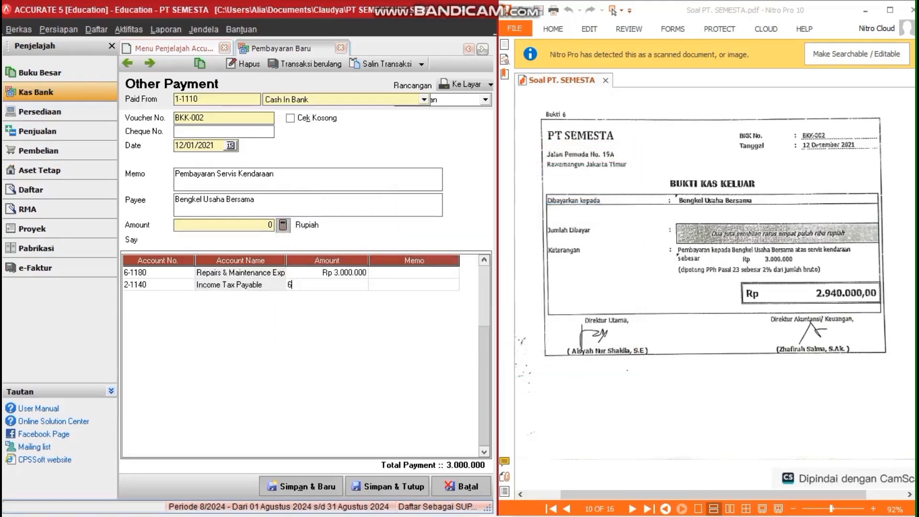
type("0.00000")
key("Tab")
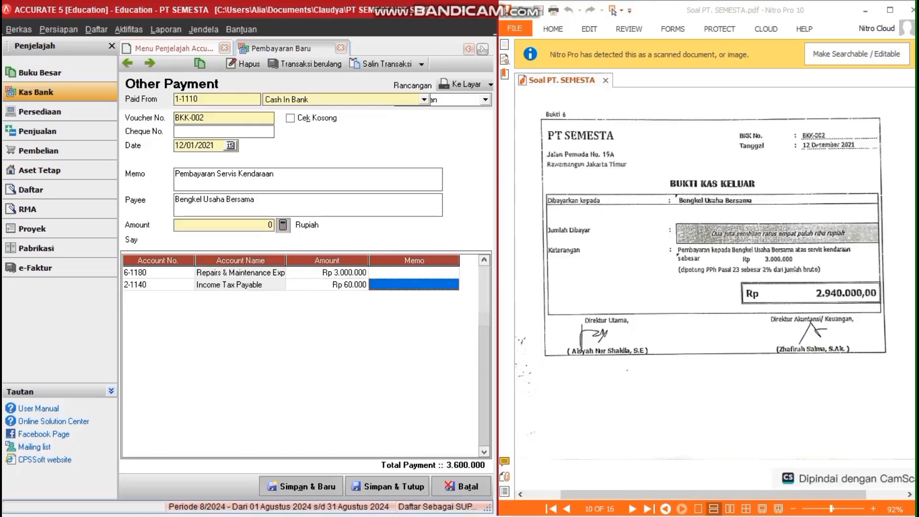
key("Tab")
Change the Income Tax Payable line's amount to -60.000
left_click(328, 273)
left_click(327, 285)
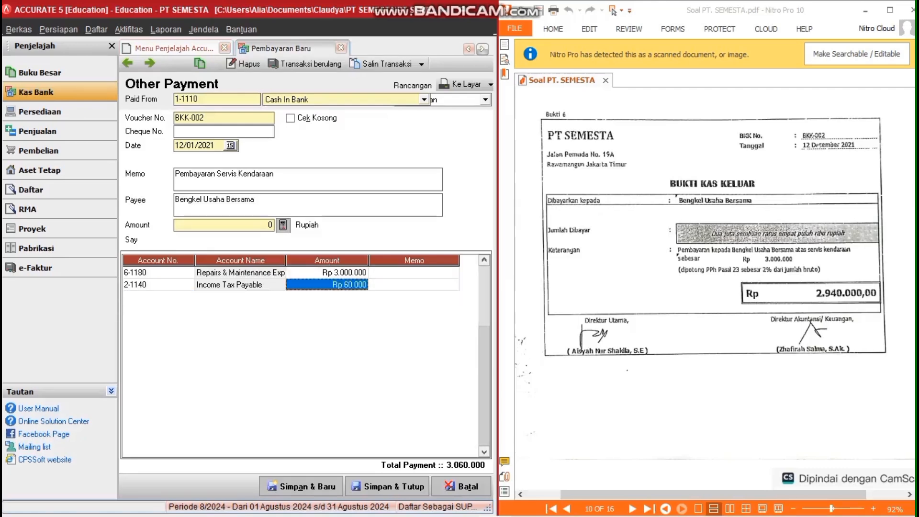
left_click(327, 284)
left_click(327, 285)
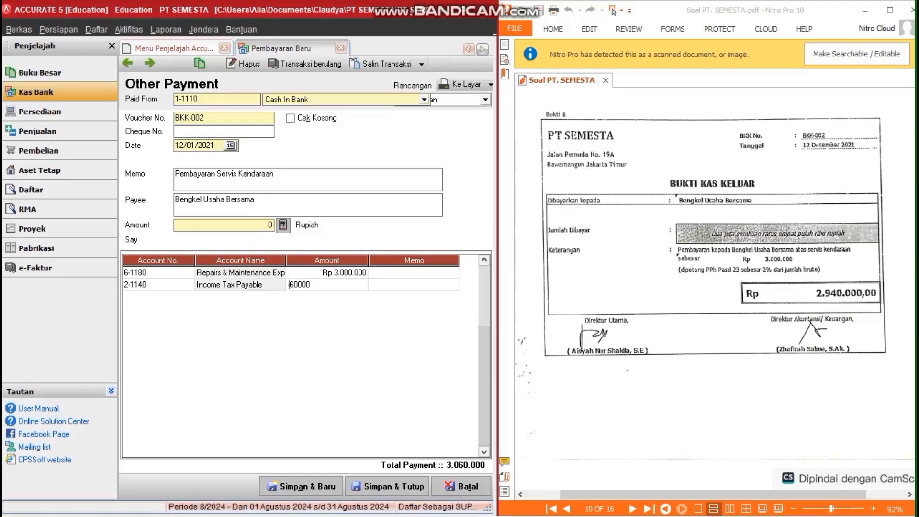
left_click(413, 272)
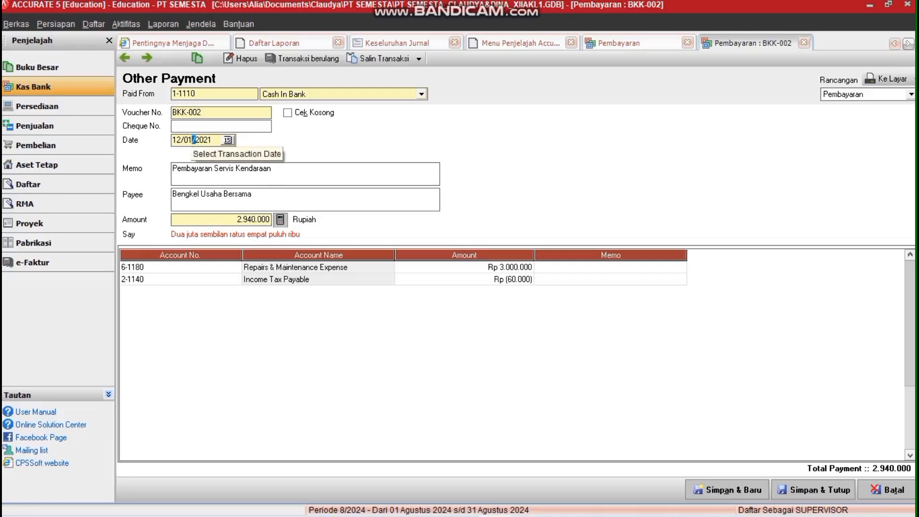
Change the date of payment BKK-002 to 12/12/2021, save and close it, and check its entry in the journal report
left_click(186, 140)
type("12")
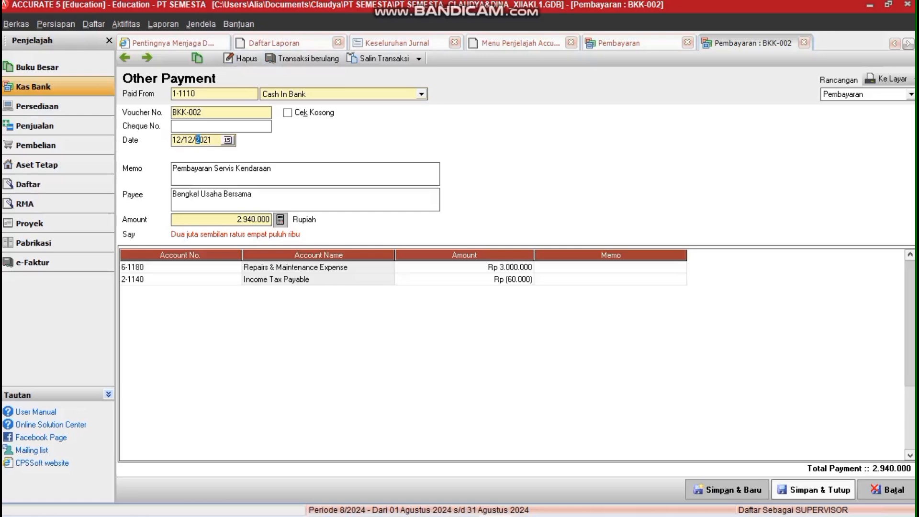
left_click(813, 489)
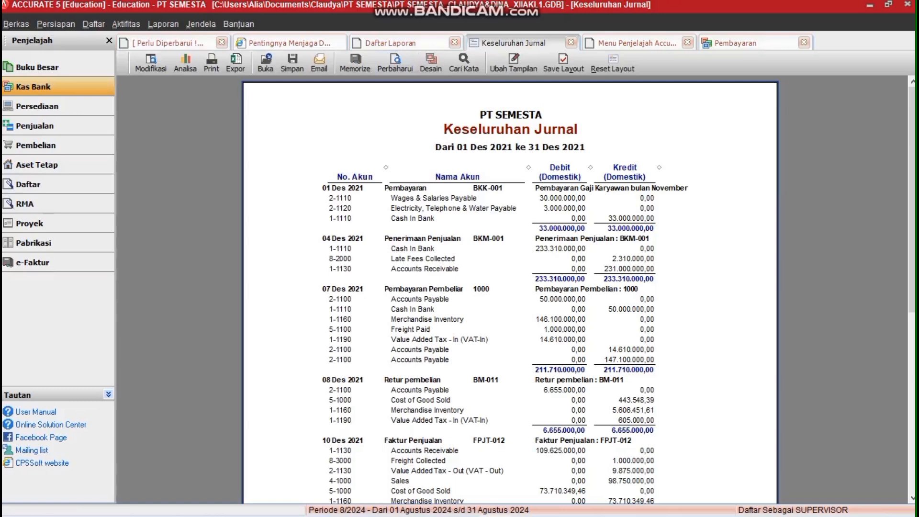
scroll(510, 287, "down", 7)
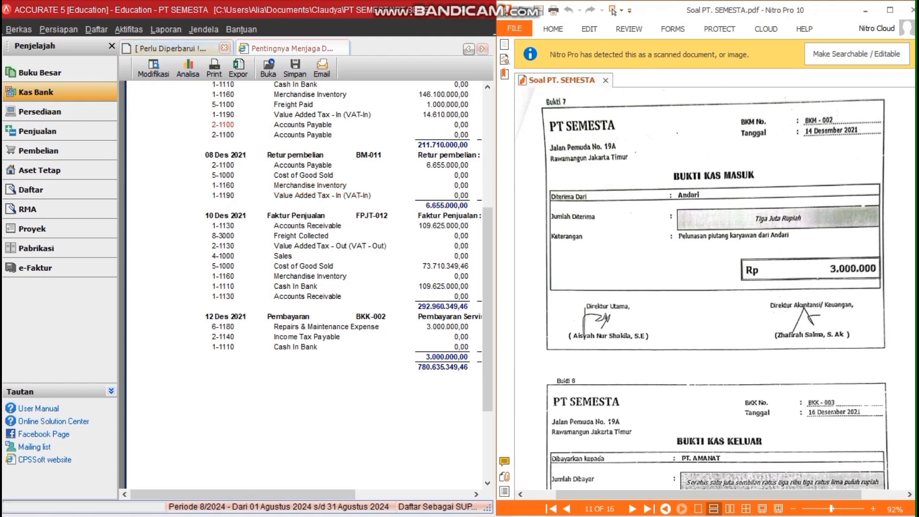
Start a new Other Deposit and choose Cash In Bank as the account receiving the money
left_click(36, 91)
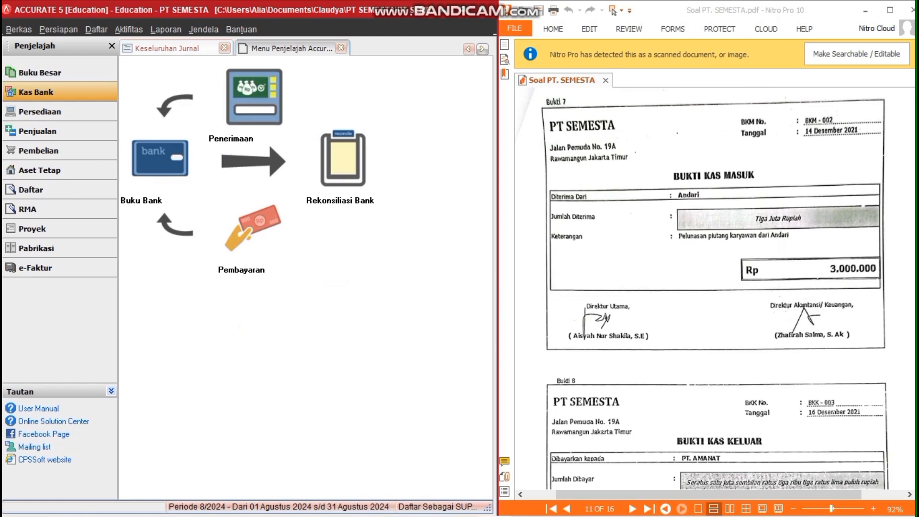
left_click(254, 97)
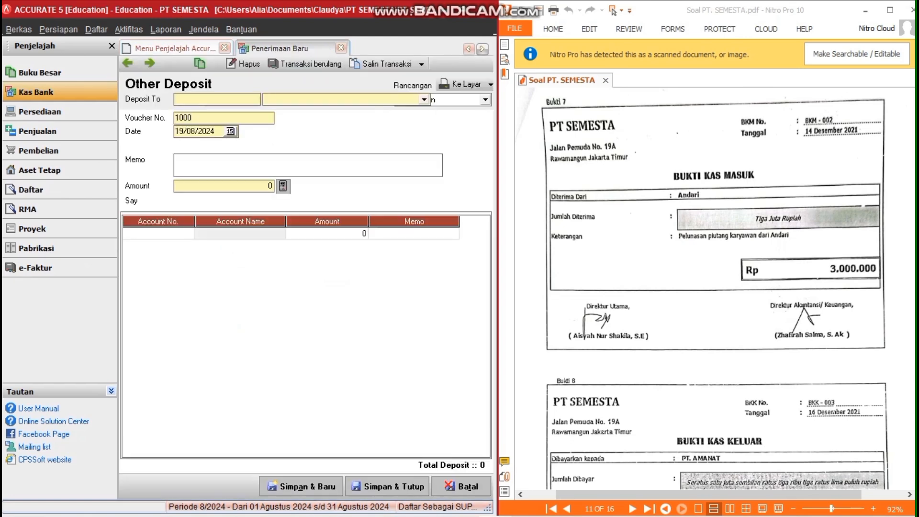
left_click(424, 99)
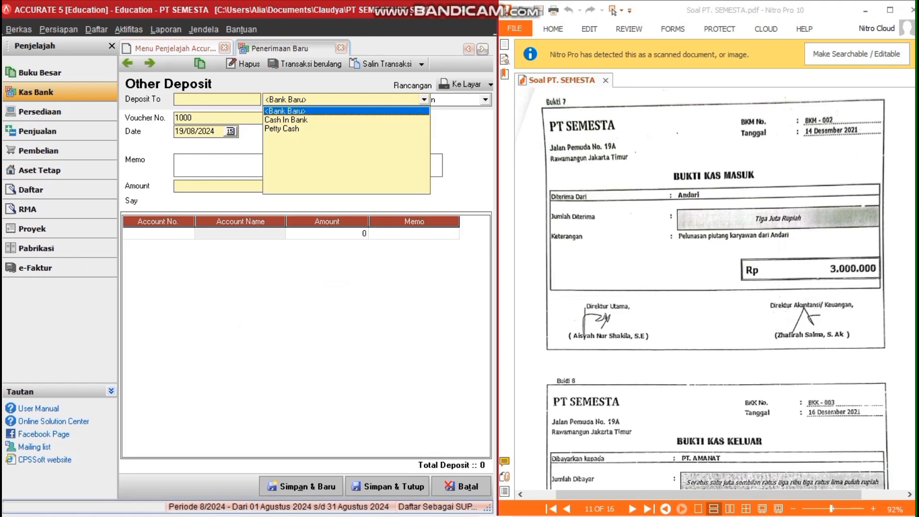
key("Down")
key("Return")
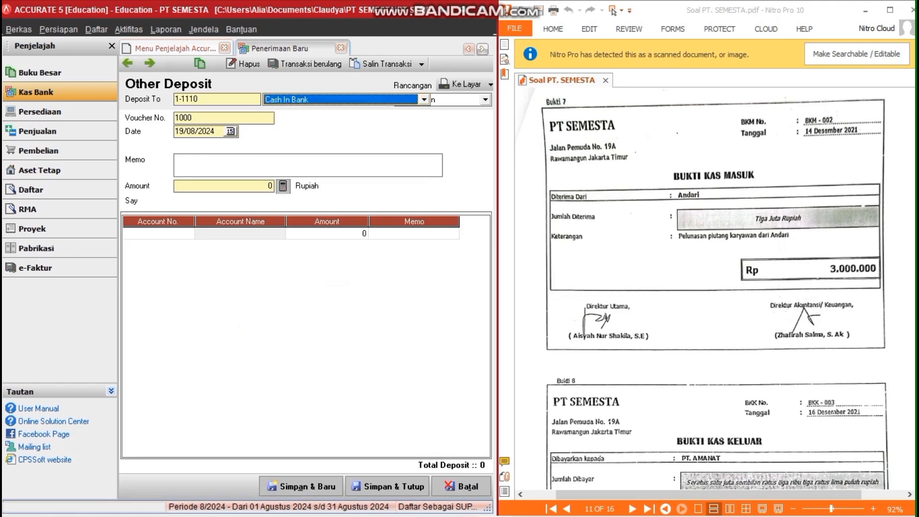
Set the deposit's voucher number to BKM-002 and its date to 14/01/2021
key("Tab")
type("BK")
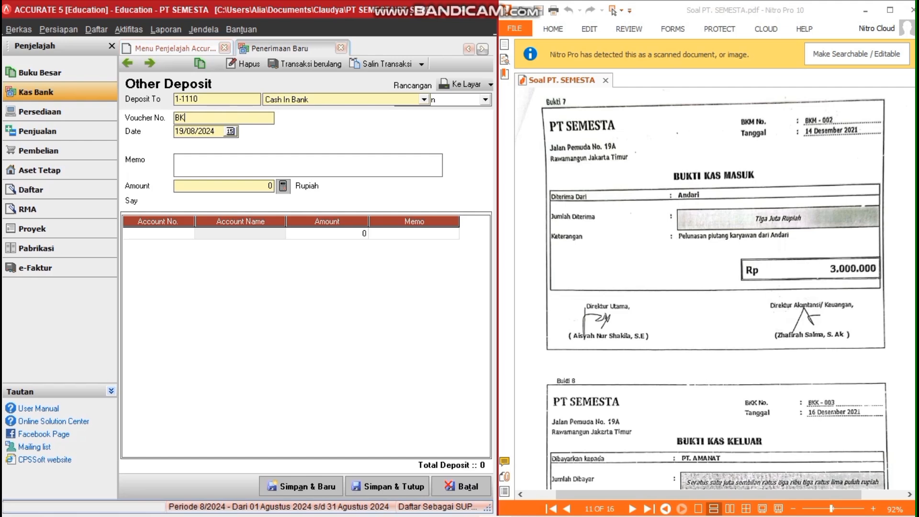
type("M-002")
key("Tab")
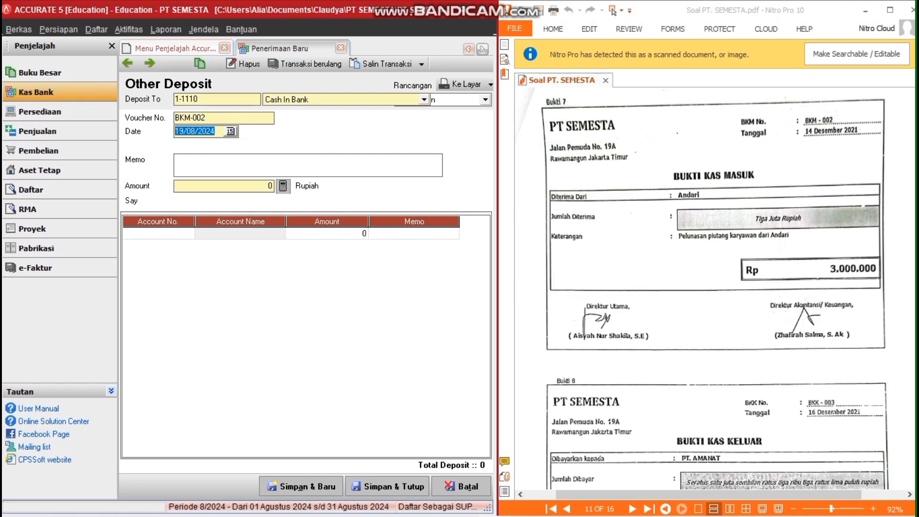
type("14/01/2021")
key("Tab")
Enter "Pelunasan Piutang Karyawan" as the deposit's memo and move on to its first account line
type("Pelu")
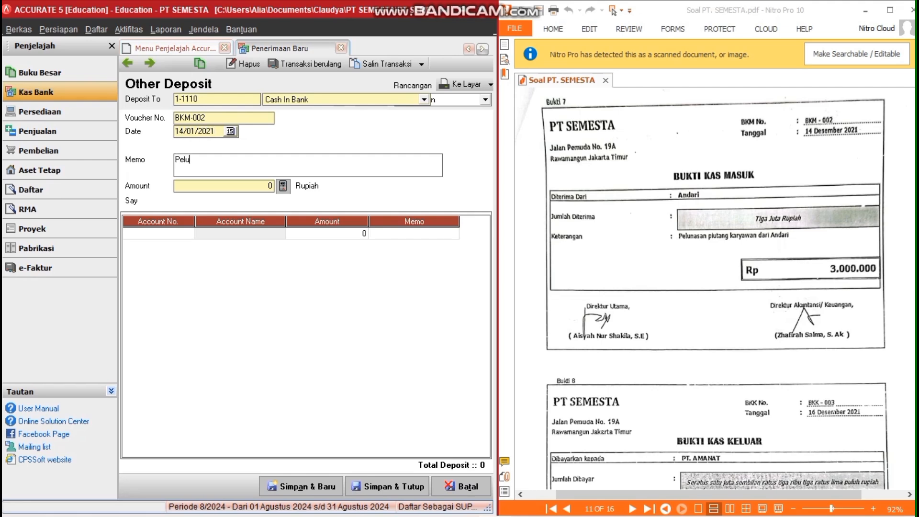
type("nasan Piutang Karyawan")
key("Tab")
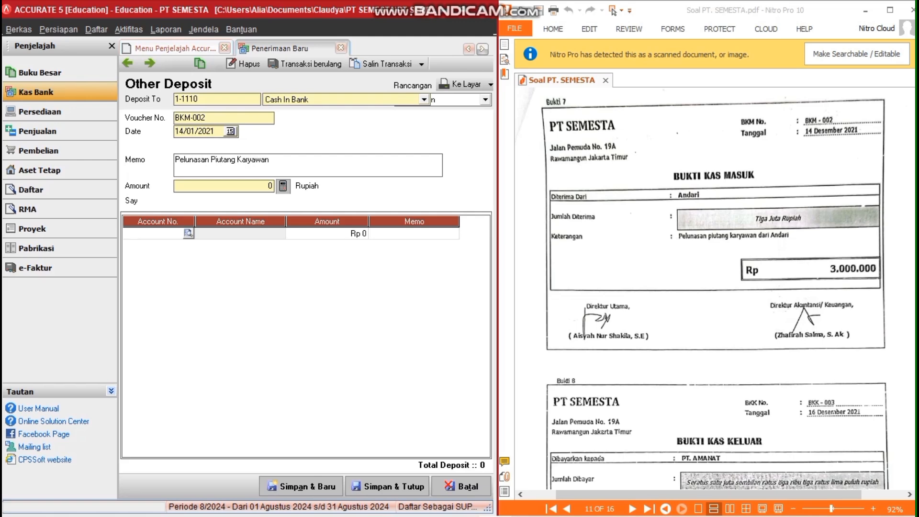
Add Employee Receivable (1-1150) as the deposit's account line with an amount of 3.000.000
key("Return")
key("Tab")
type("emp")
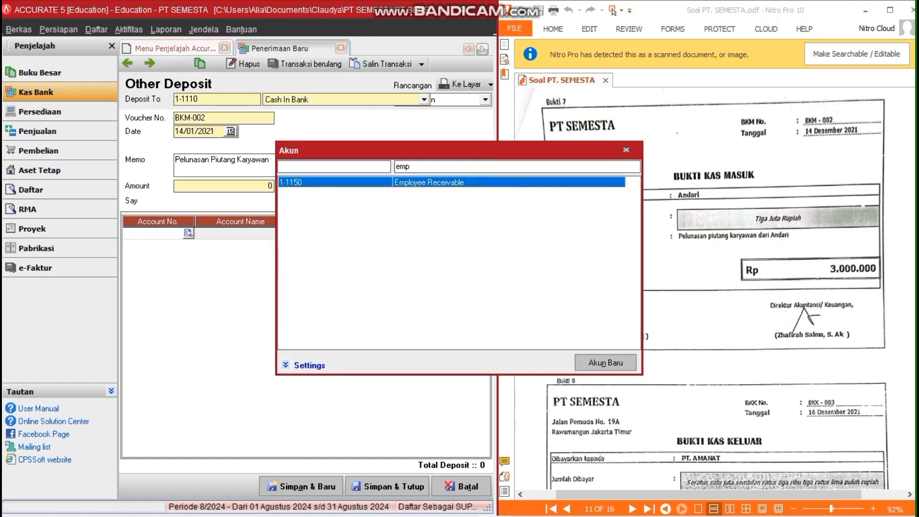
key("Return")
key("Tab")
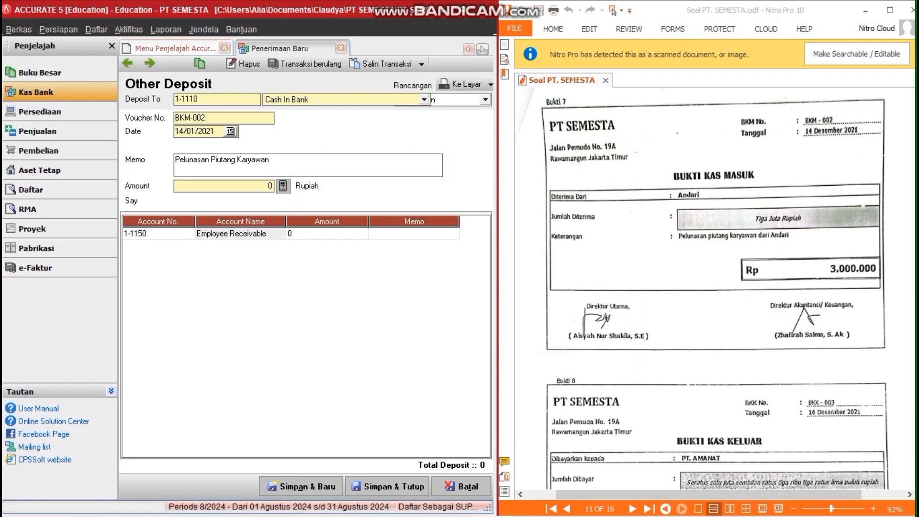
type("3000000")
key("Tab")
key("Tab")
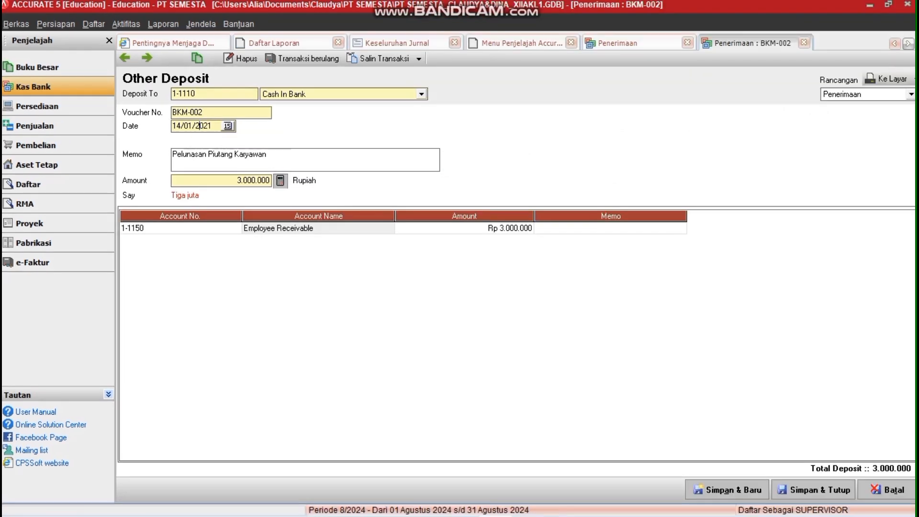
Change the date of deposit BKM-002 to 14/12/2021, and save and close it
left_click_drag(184, 126, 200, 126)
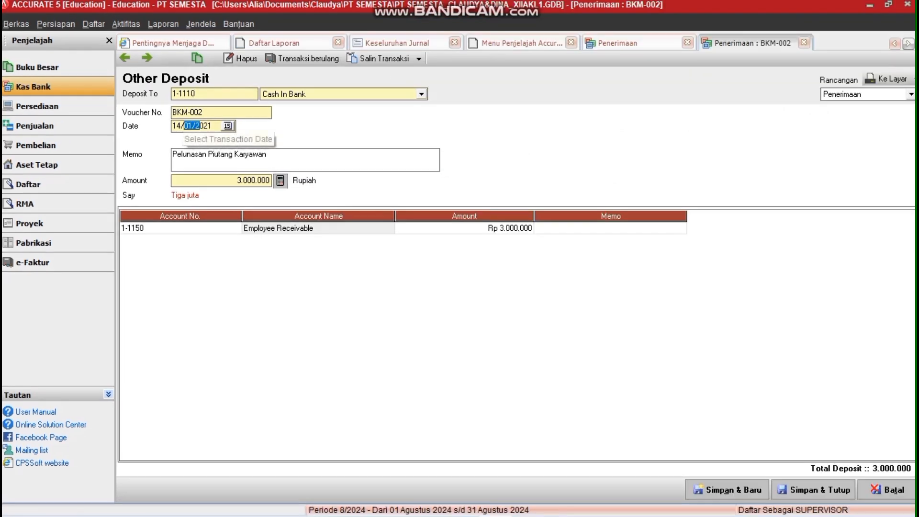
type("12/1")
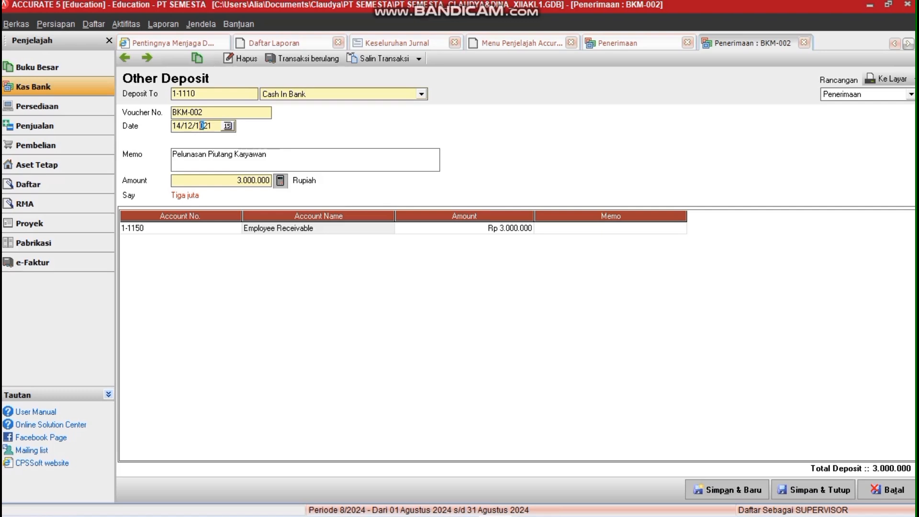
key("BackSpace")
type("2")
key("Tab")
left_click(813, 489)
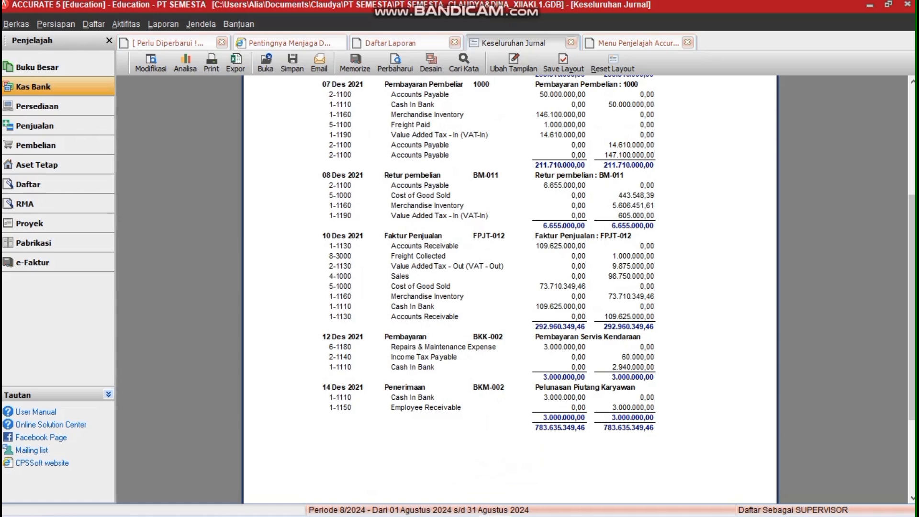
Start a new Purchase Payment and choose PT AMANAT as the vendor
left_click(888, 4)
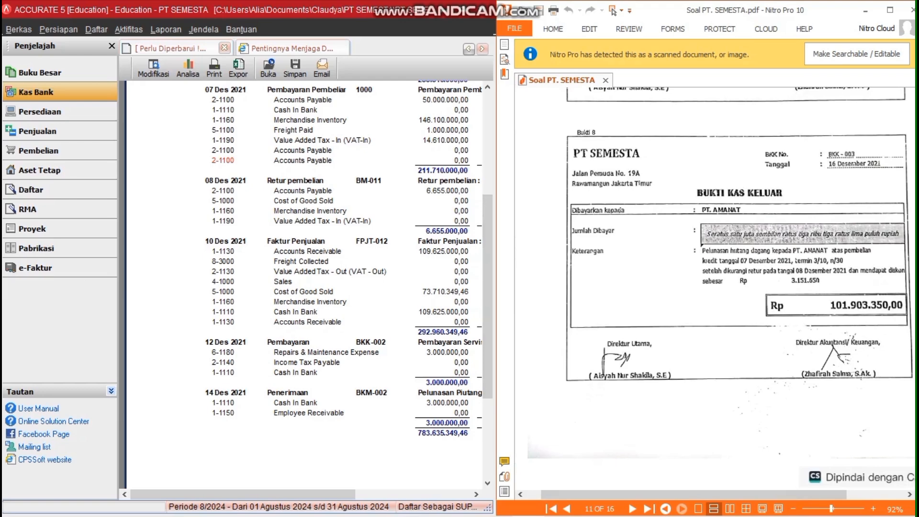
left_click(38, 150)
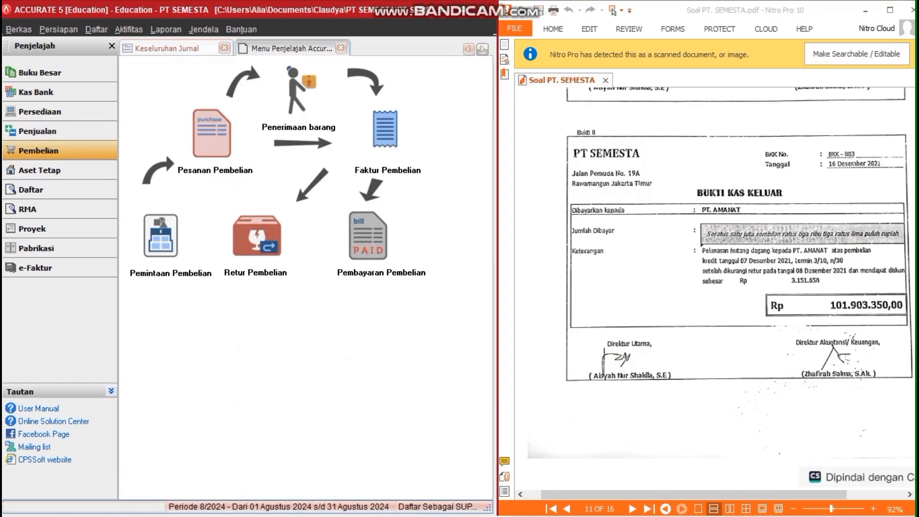
left_click(367, 236)
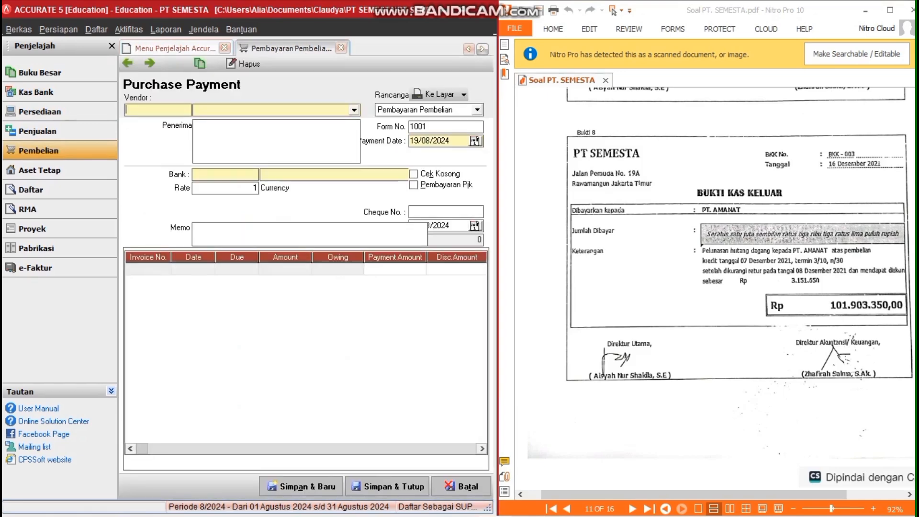
left_click(354, 110)
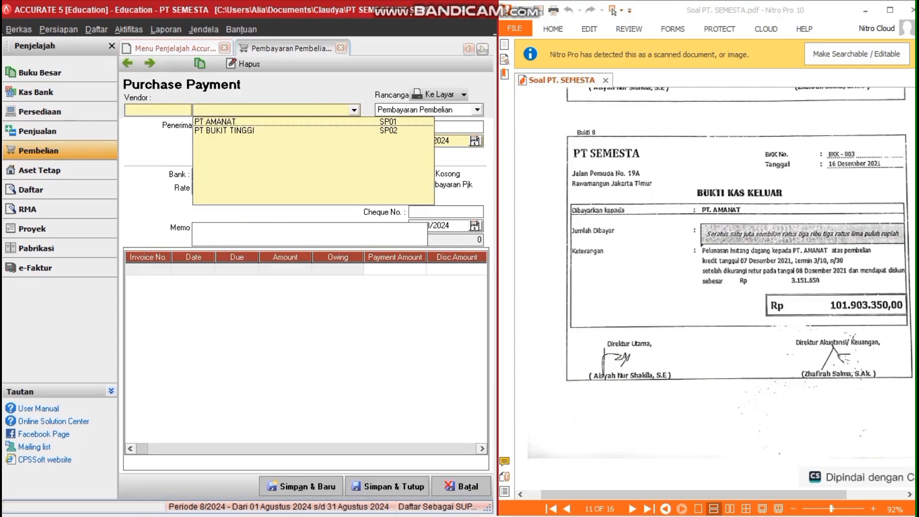
key("Return")
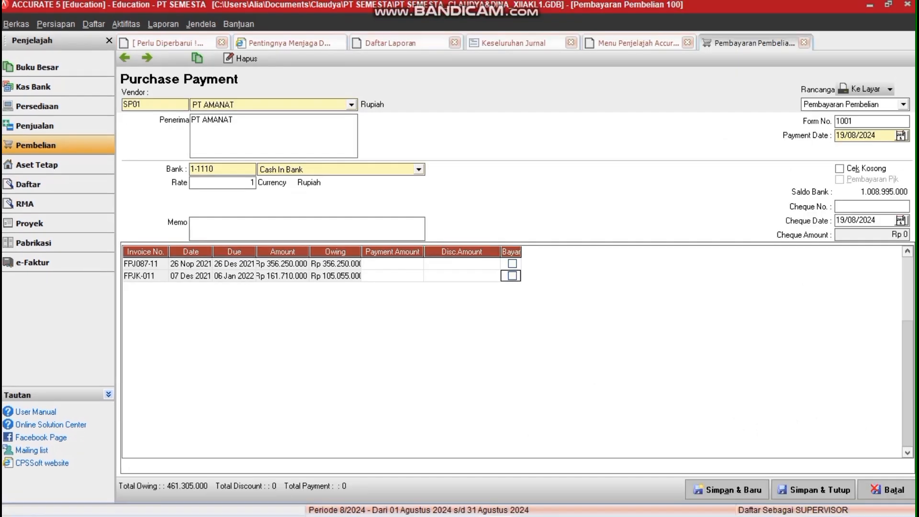
Mark invoice FPJK-011 for payment and give it a discount of 3.151.650 on the Purchase Discount account
left_click(512, 276)
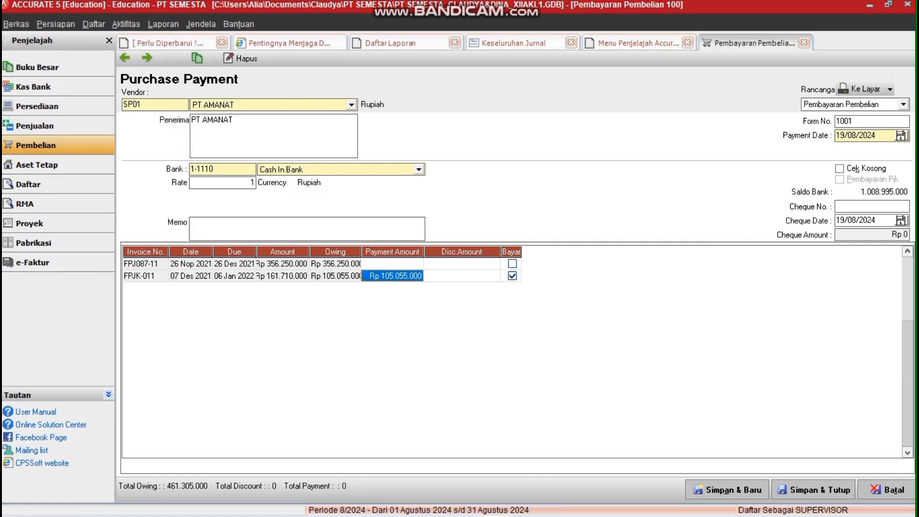
left_click(639, 275)
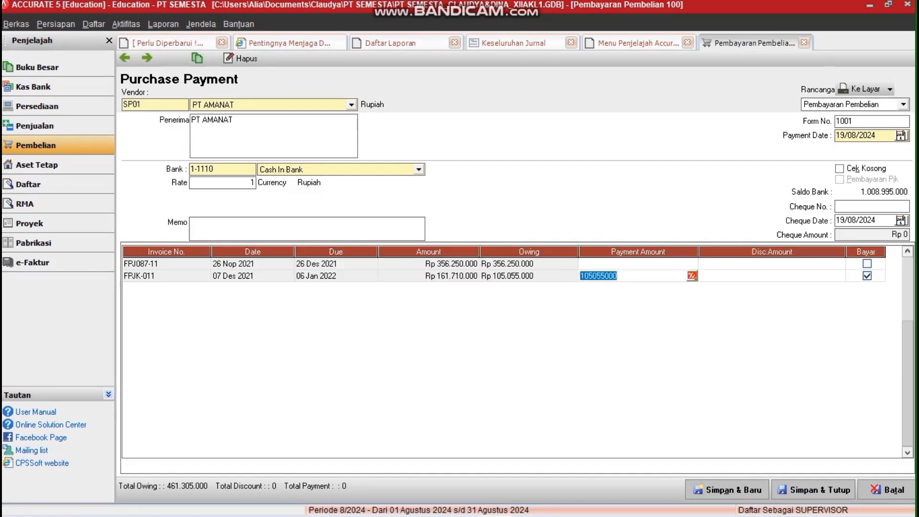
left_click(692, 275)
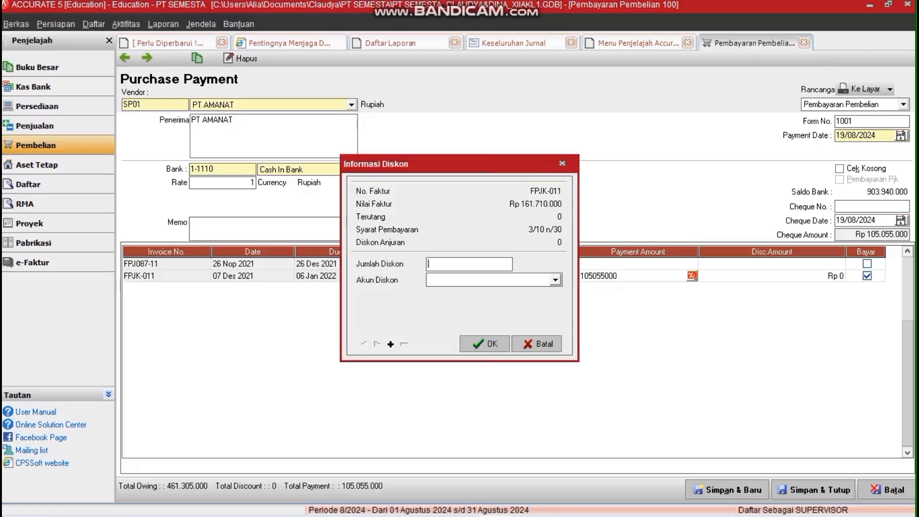
type("3151650")
key("Tab")
type("Pu")
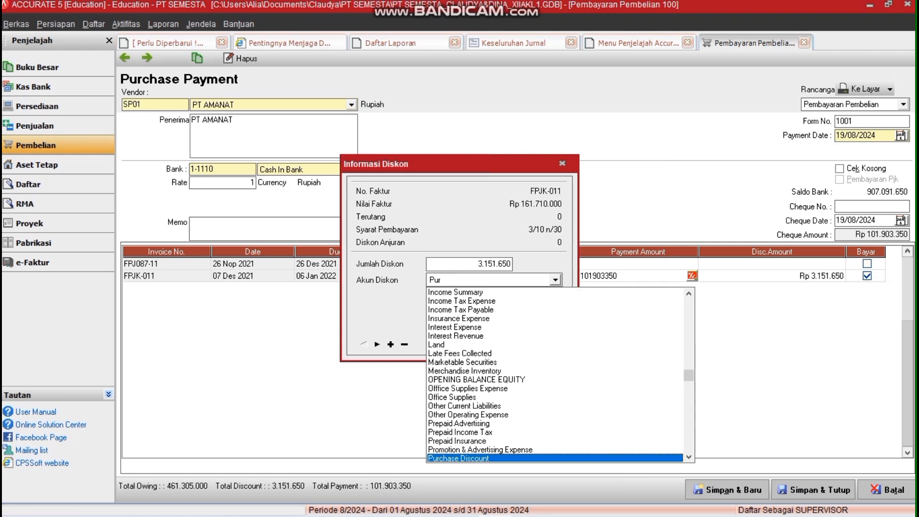
type("r")
key("Return")
key("Return")
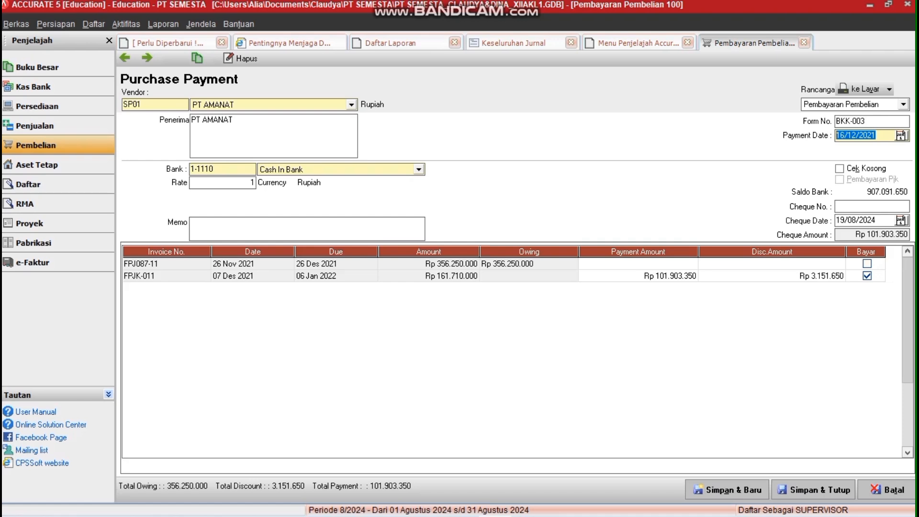
Set the cheque date of payment BKK-003 to 16/12/2021, and save and close the payment
double_click(855, 220)
type("16/12/2021")
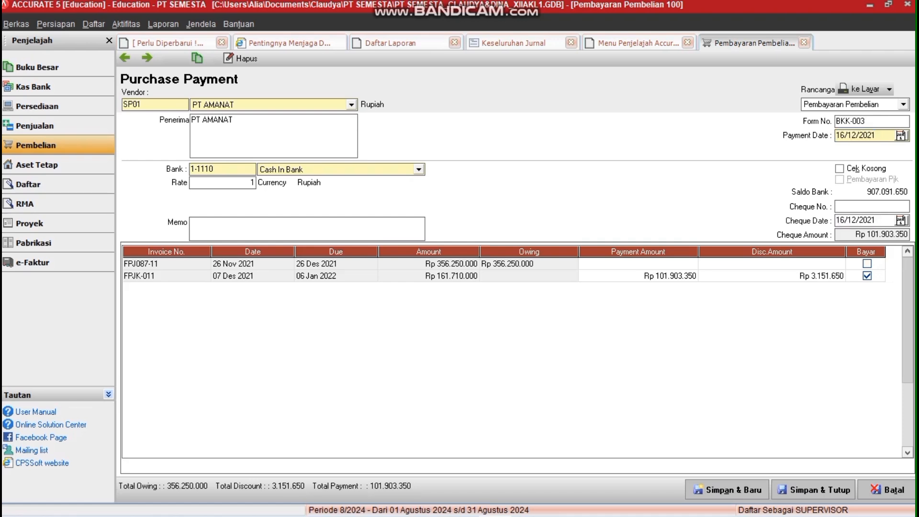
left_click(812, 489)
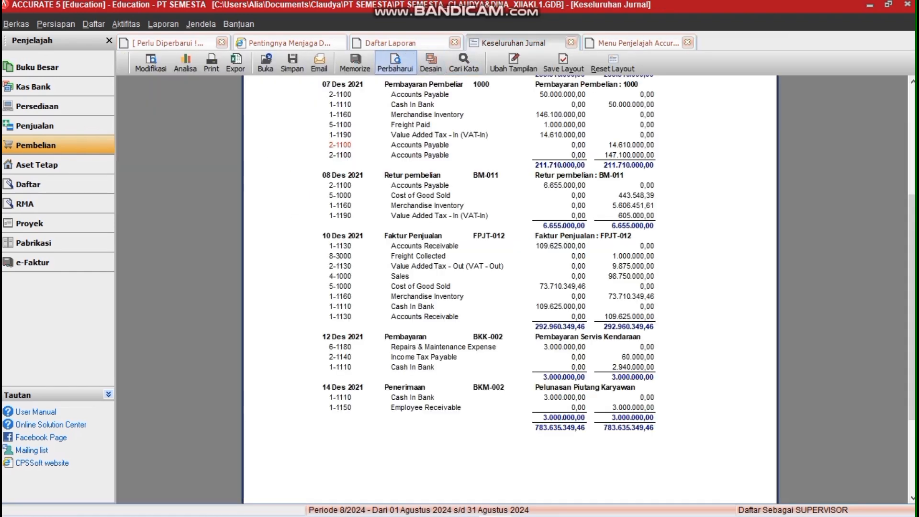
Refresh the Keseluruhan Jornal report and check the journal entry for payment BKK-003
left_click(395, 63)
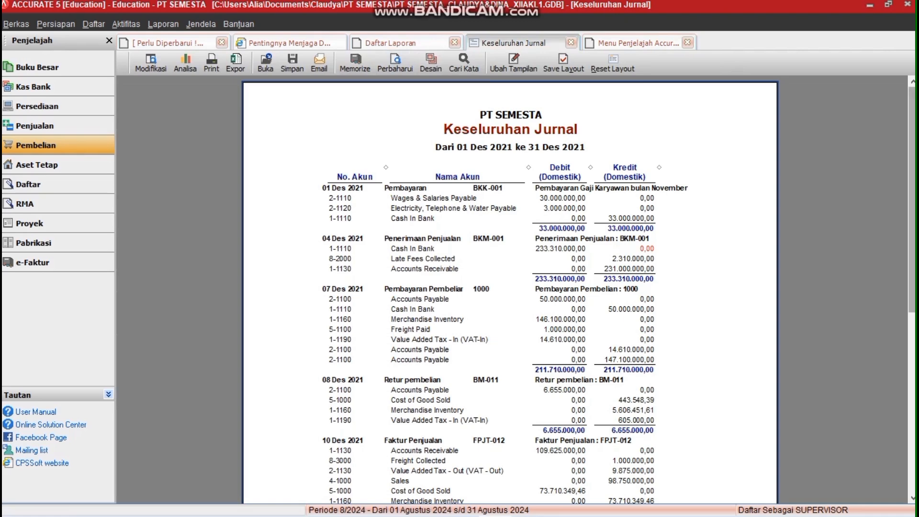
scroll(510, 287, "down", 10)
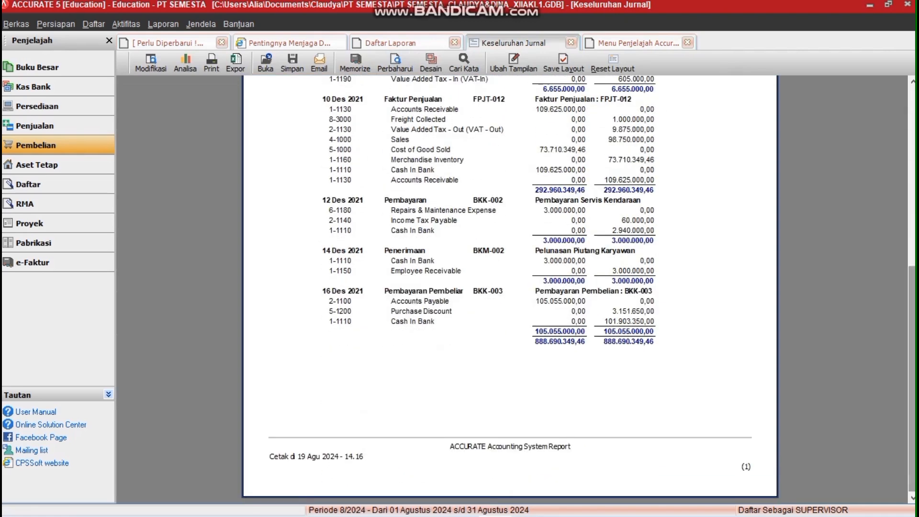
scroll(699, 287, "up", 2)
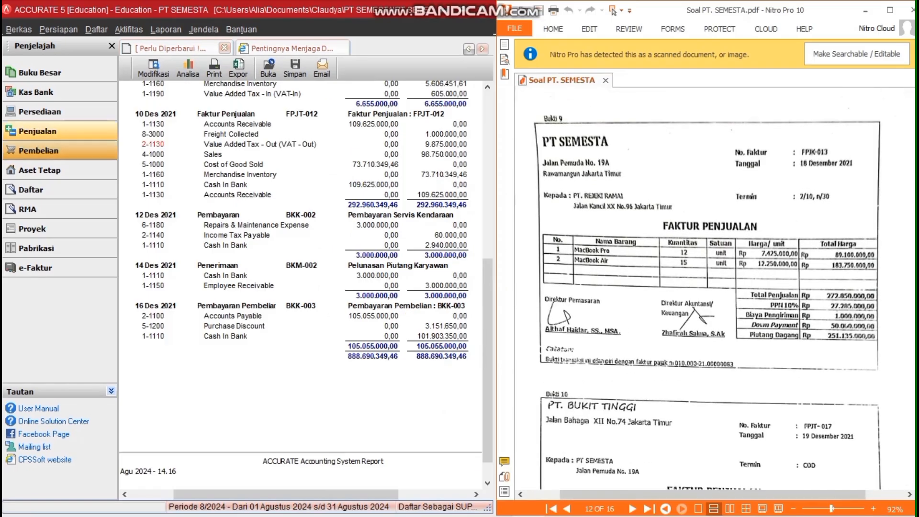
Start a new Sales Invoice and choose PT REJEKI RAMAI as the customer
left_click(59, 131)
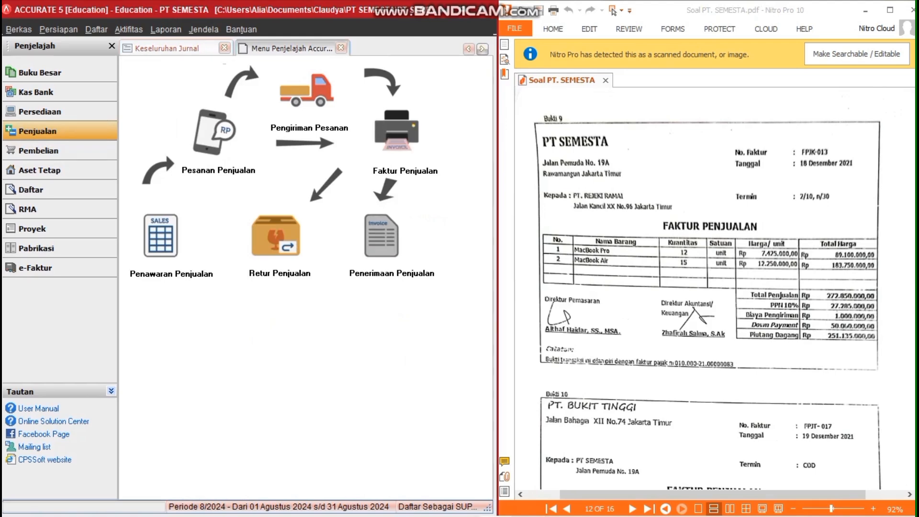
left_click(396, 133)
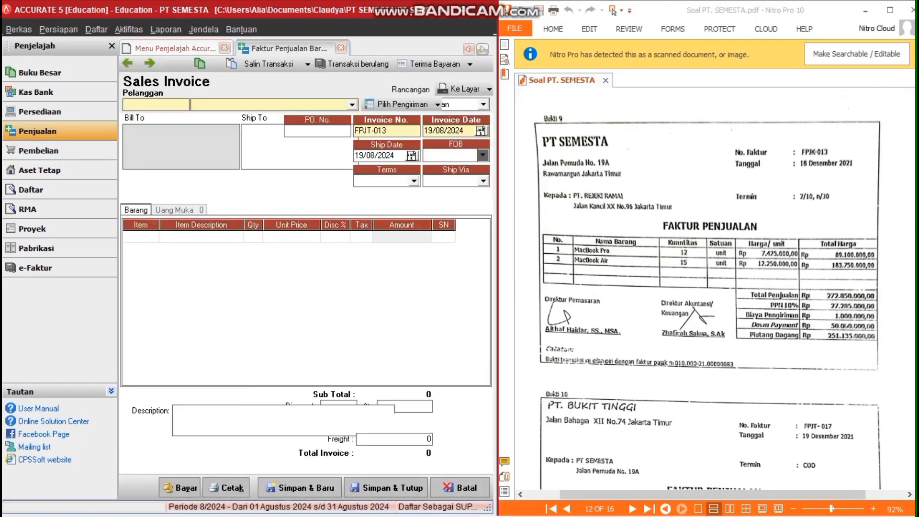
left_click(465, 10)
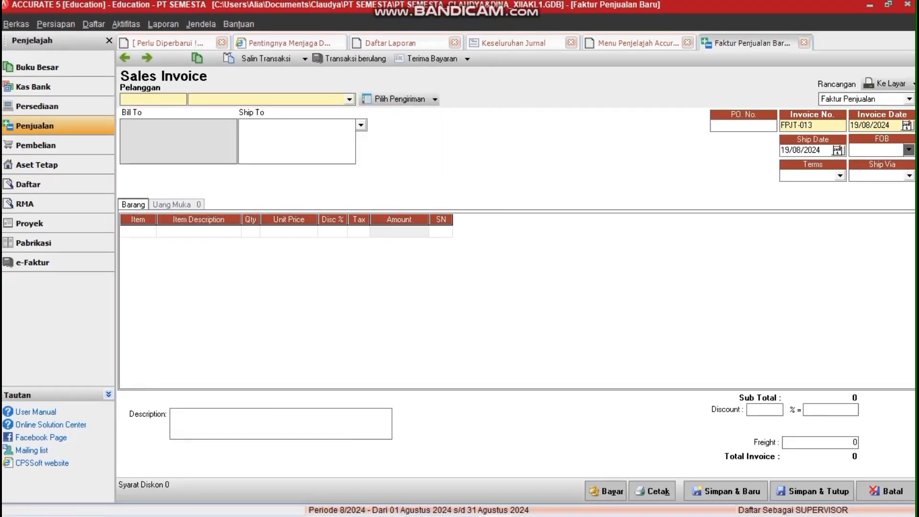
left_click(349, 99)
left_click(220, 129)
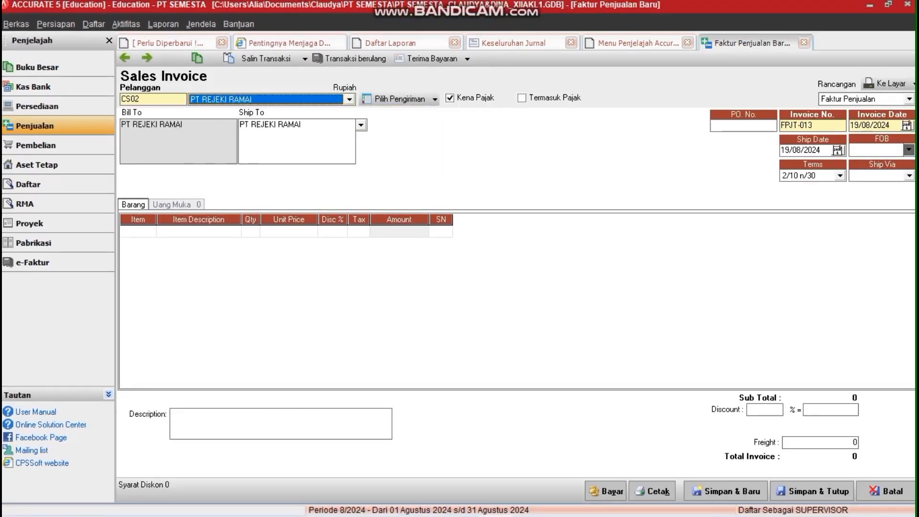
Set the sales invoice number to FPJK-013 and the invoice date to 18/12/2021
double_click(797, 126)
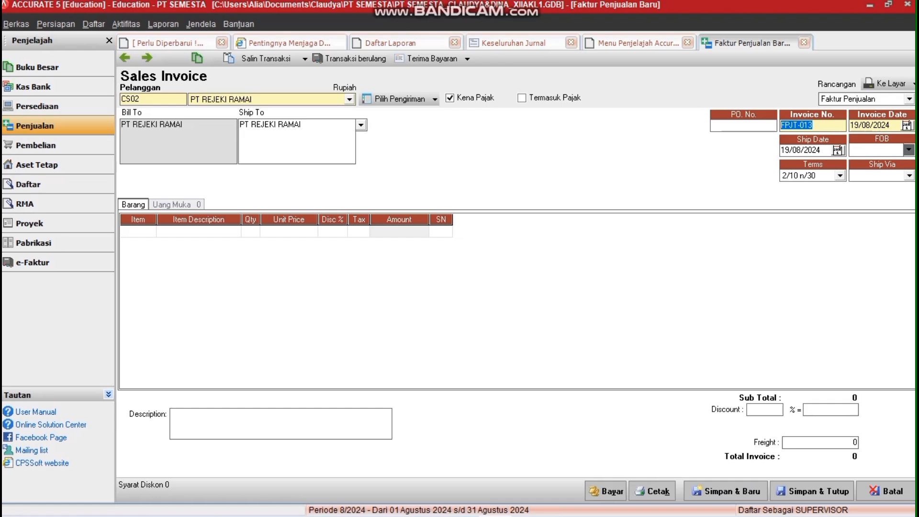
type("FPJK-013")
key("Tab")
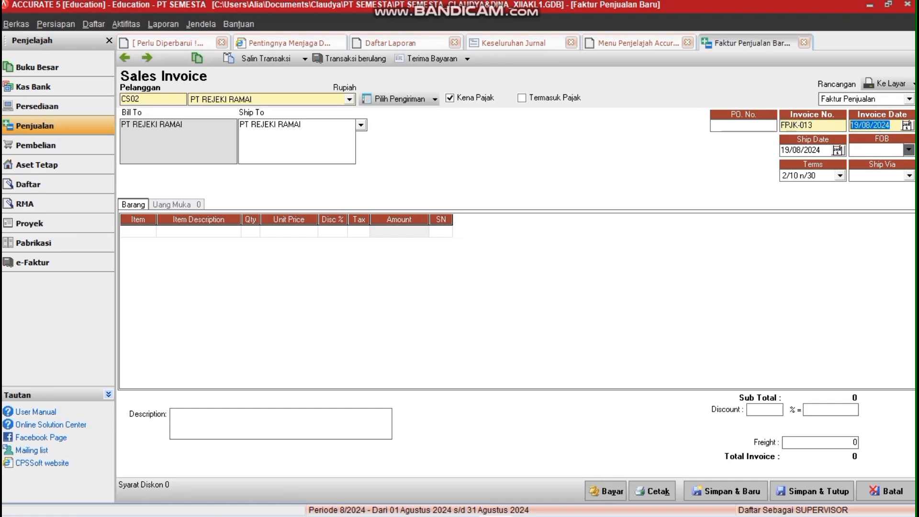
type("18/01/2021")
key("Left")
key("Left")
key("Left")
key("Left")
key("Left")
key("Left")
type("12")
key("End")
Copy the invoice date 18/12/2021 into the ship date
double_click(885, 126)
key("ctrl+c")
double_click(817, 150)
key("ctrl+v")
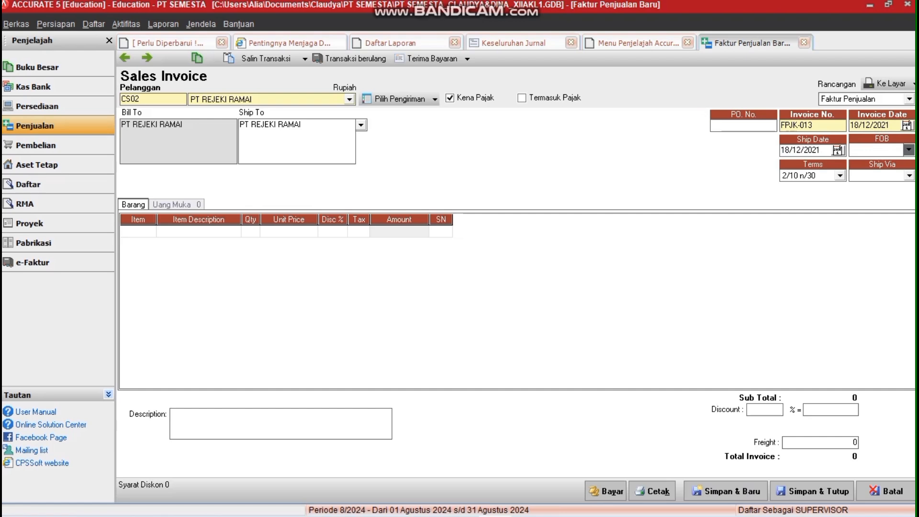
Add MACBOOK PRO as the invoice's first item with a quantity of 12
left_click(147, 231)
left_click(151, 231)
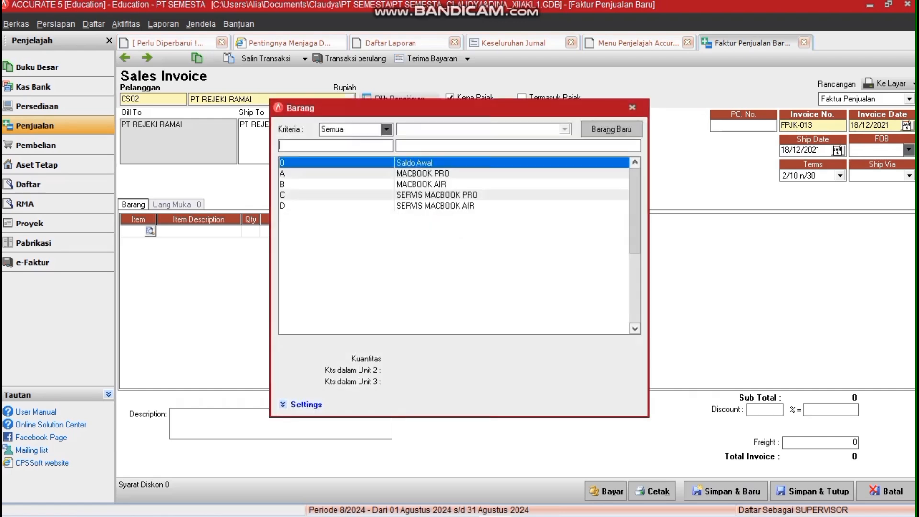
key("Down")
key("Return")
key("Tab")
type("1")
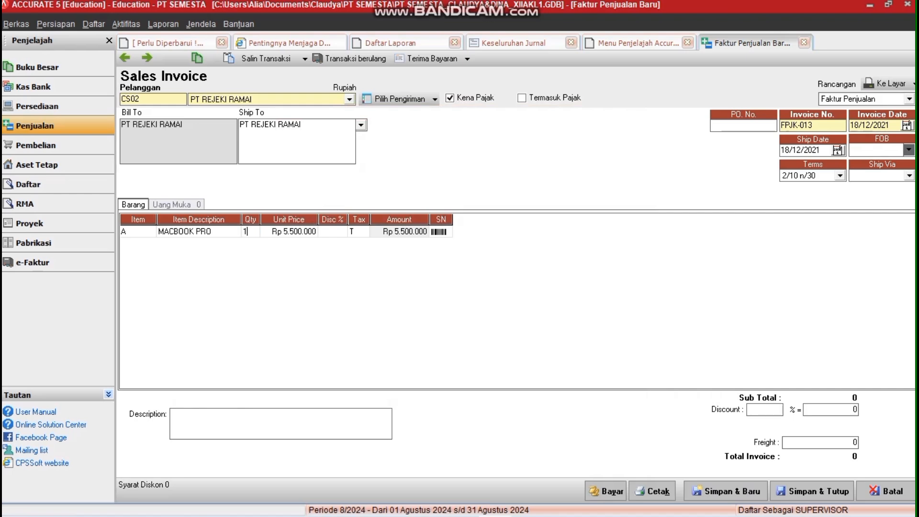
type("2")
Set the MACBOOK PRO unit price to 7.425.000 and move on to the next item line
key("Tab")
type("7")
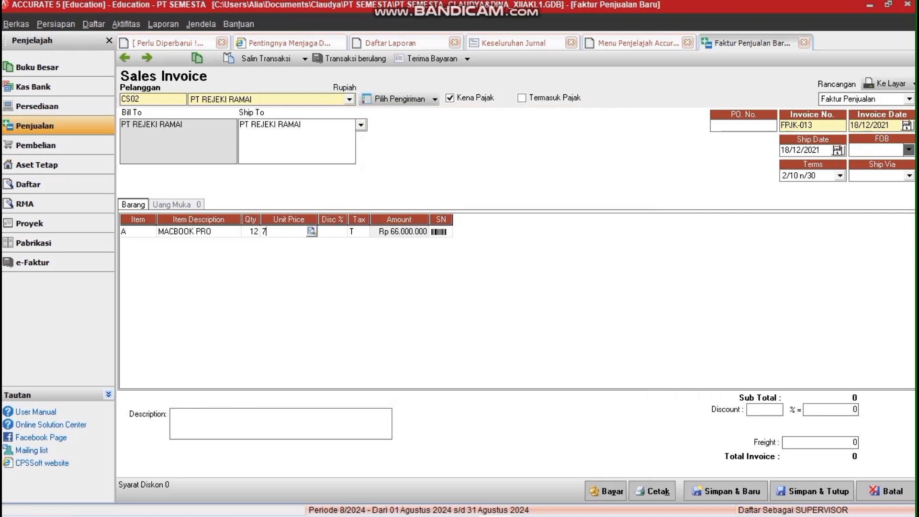
type("4")
key("BackSpace")
type("25000")
key("Return")
key("Return")
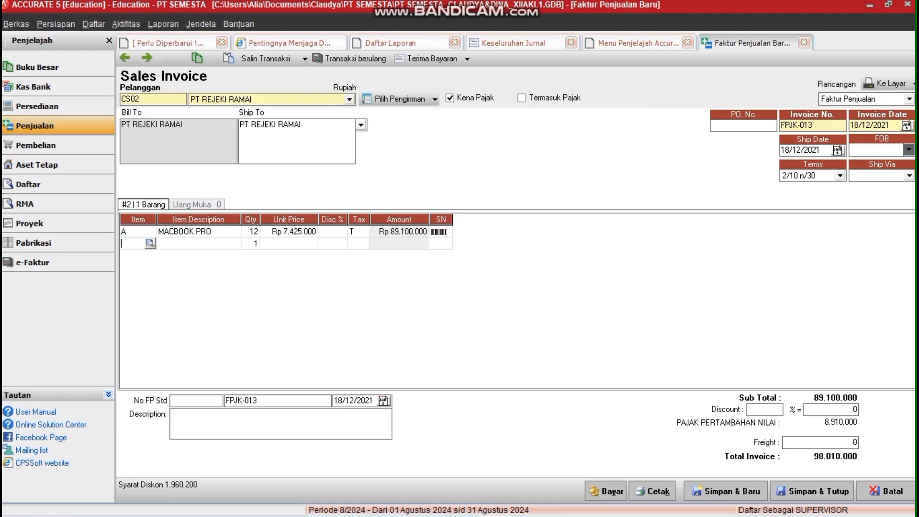
Add MACBOOK AIR as the invoice's second item with a quantity of 15
left_click(150, 244)
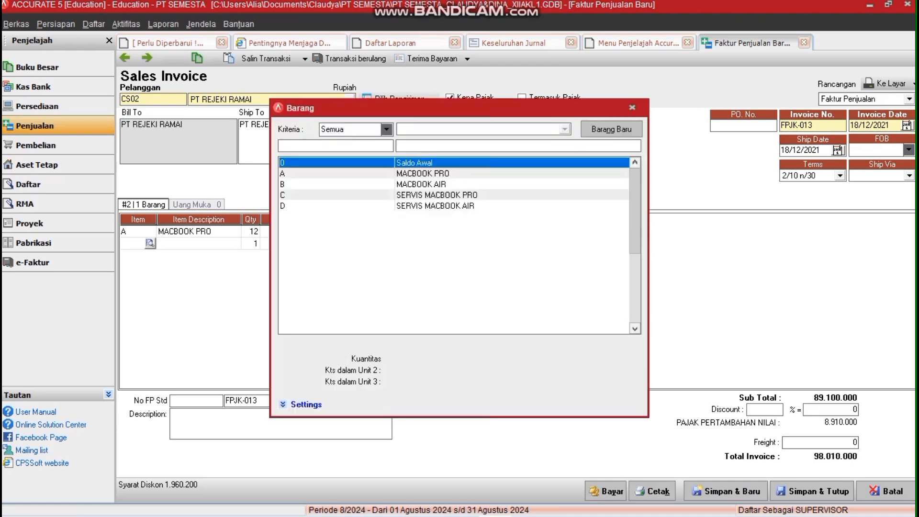
double_click(421, 184)
key("Return")
type("15")
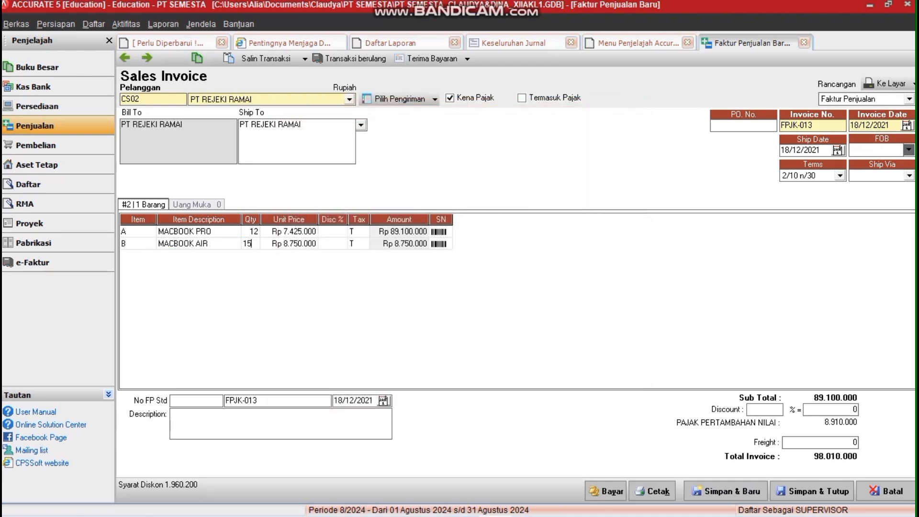
key("Return")
Set the MACBOOK AIR unit price to 12.250.000 in the second line of the sales invoice
key("Return")
key("Left")
key("Return")
key("BackSpace")
key("BackSpace")
key("BackSpace")
key("BackSpace")
key("BackSpace")
key("BackSpace")
key("BackSpace")
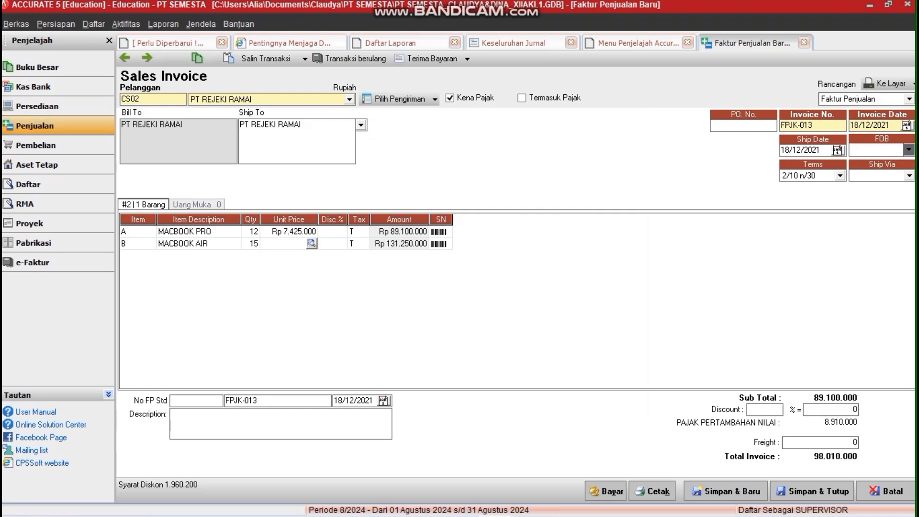
type("12.250.000")
key("Return")
key("Return")
Add a freight charge of 1.000.000 to the sales invoice, using Freight Collected (8-3000) as the freight account
left_click(820, 442)
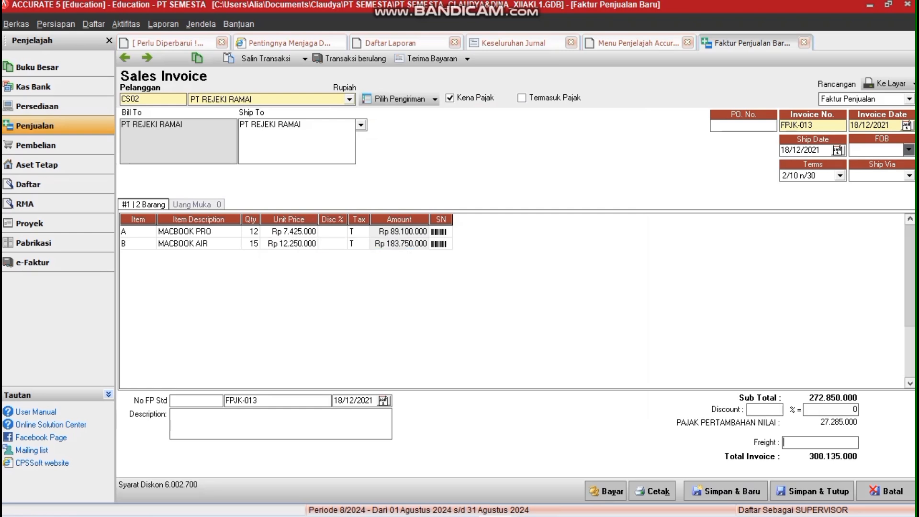
type("1.000.")
type("000000")
key("Return")
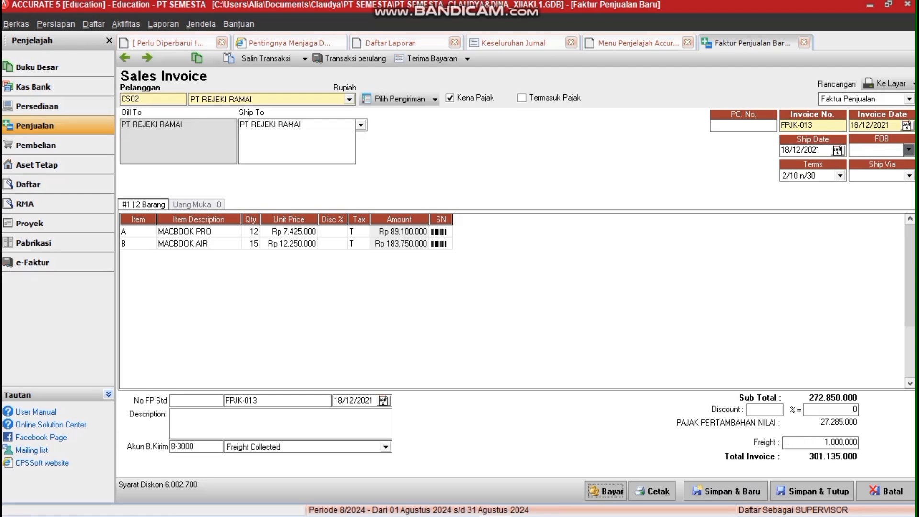
left_click(385, 447)
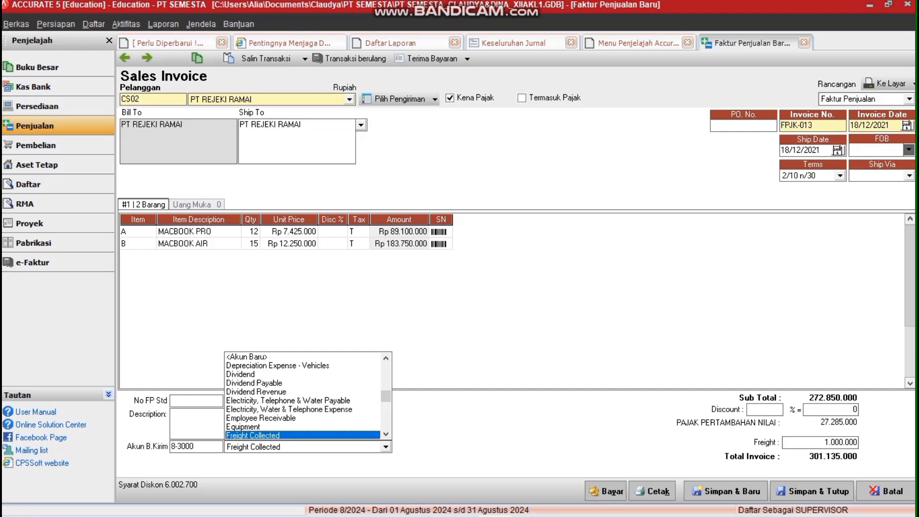
left_click(378, 434)
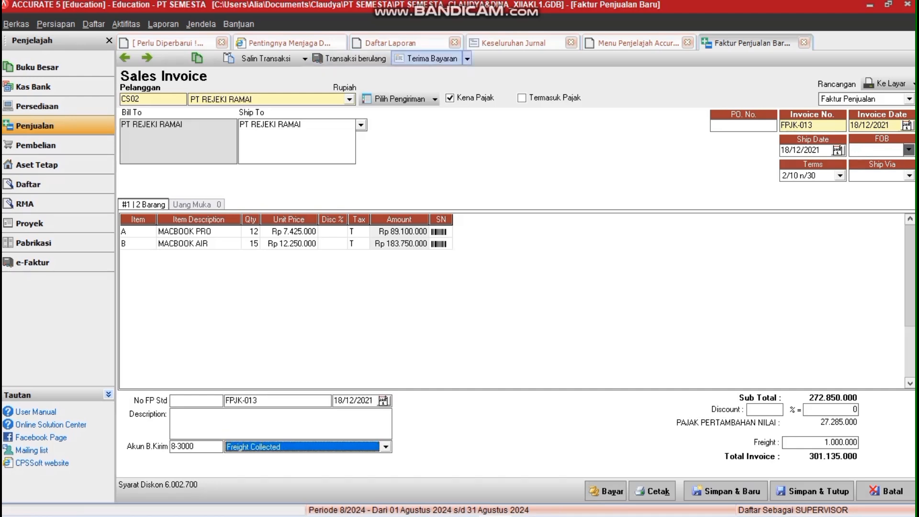
Create a customer receipt for invoice FPJK-013 with a payment of 50.000.000 and payment and cheque dates of 18/12/2021
left_click(426, 58)
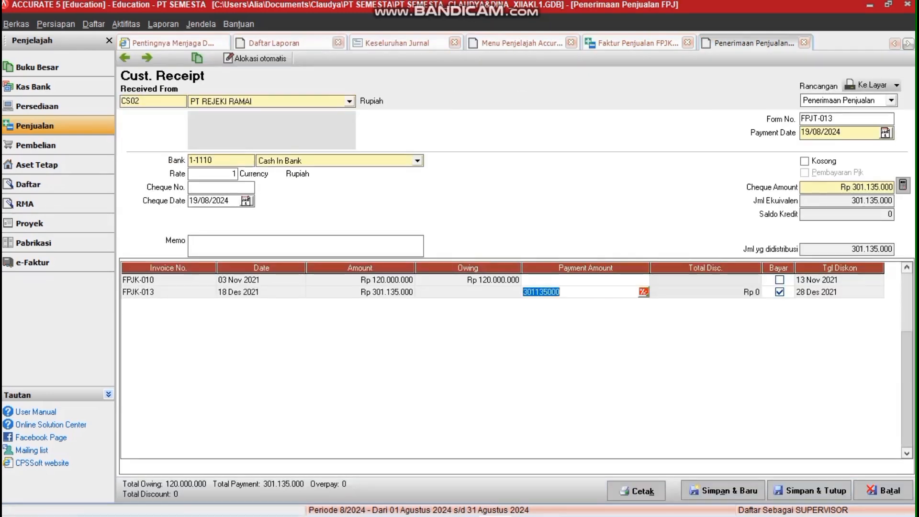
type("50000000")
left_click_drag(843, 132, 800, 133)
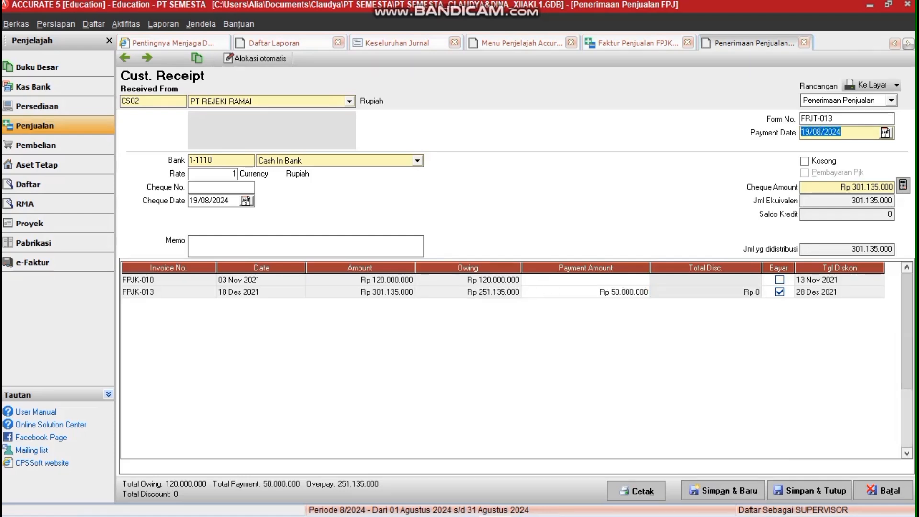
type("18122021")
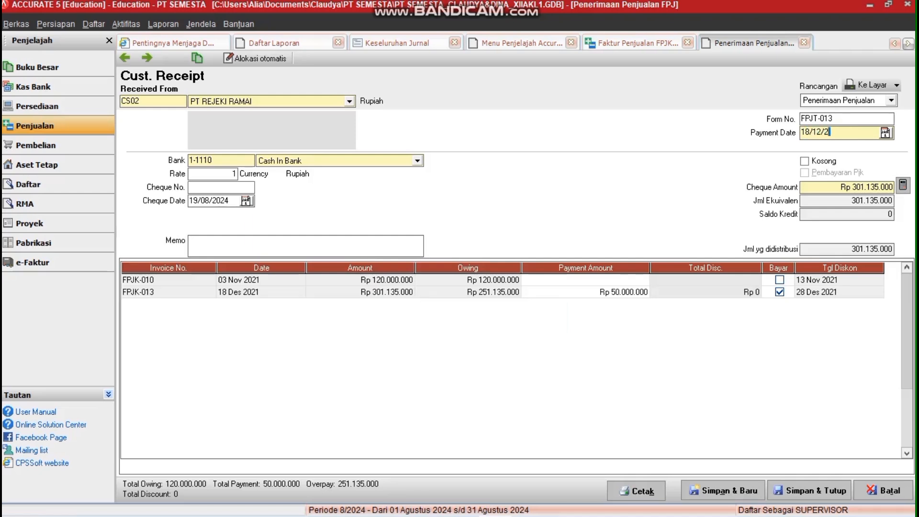
left_click_drag(230, 201, 188, 200)
key("ctrl+v")
Recalculate the cheque amount from the allocated payment, and save and close the receipt
left_click(261, 280)
left_click(902, 185)
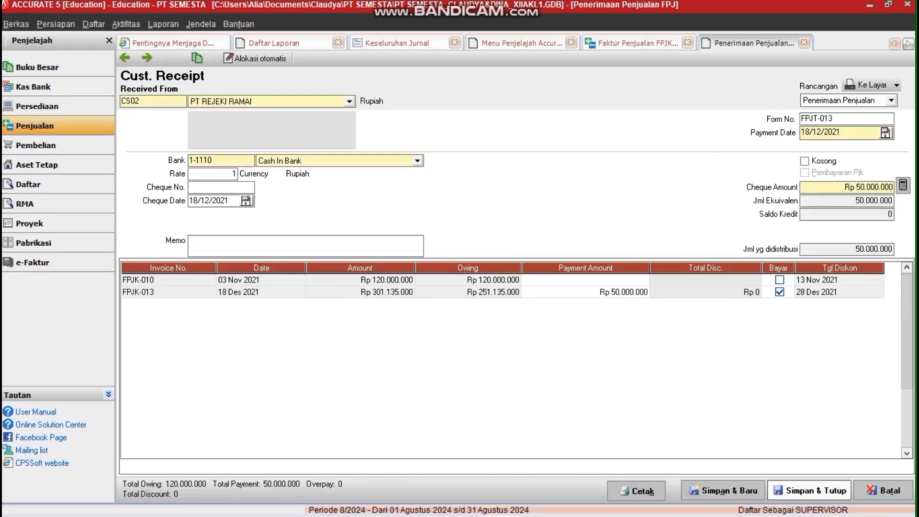
left_click(808, 489)
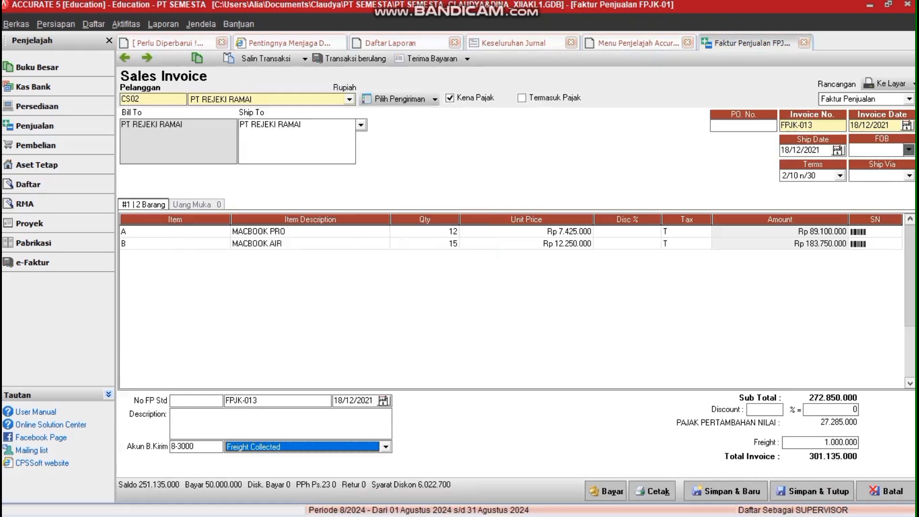
Close the sales invoice and refresh the Keseluruhan Jurnal report to check the 18 December entry
left_click(804, 43)
left_click(394, 62)
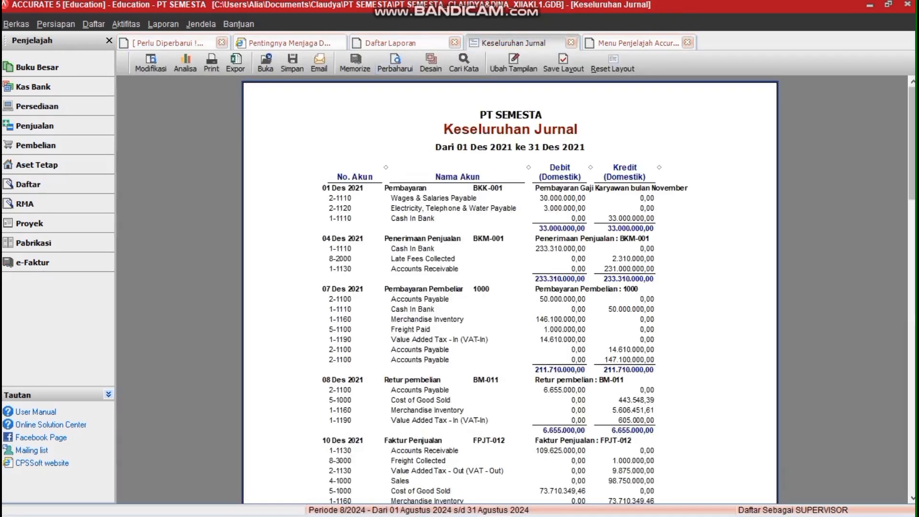
left_click_drag(912, 143, 911, 289)
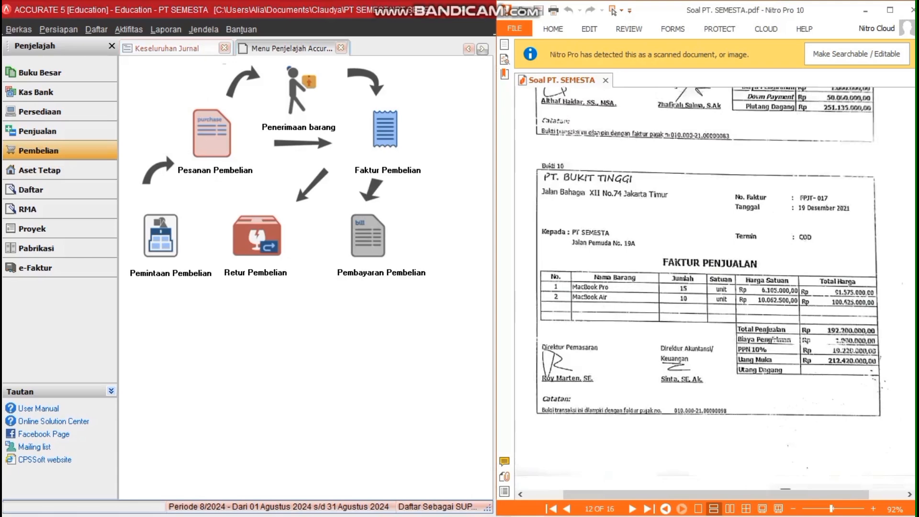
Start a new purchase invoice for vendor PT BUKIT TINGGI from document Bukti 10
scroll(708, 287, "down", 3)
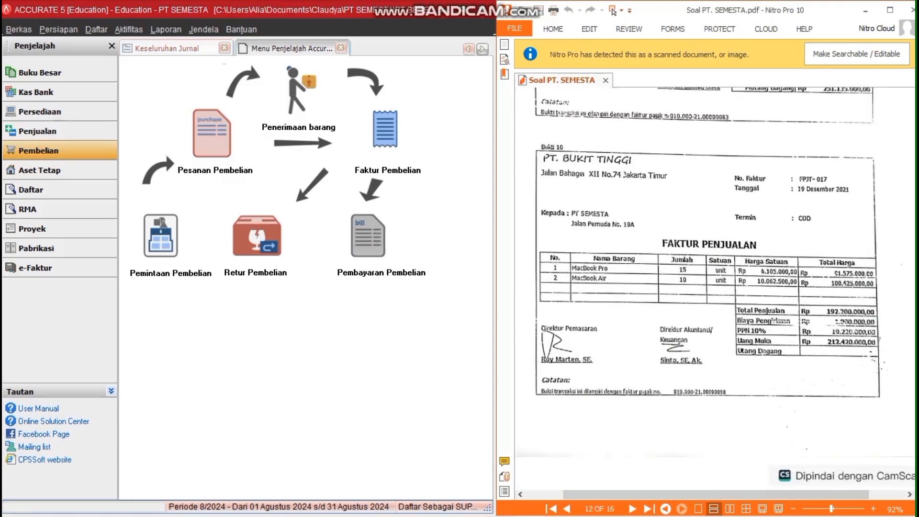
left_click(386, 129)
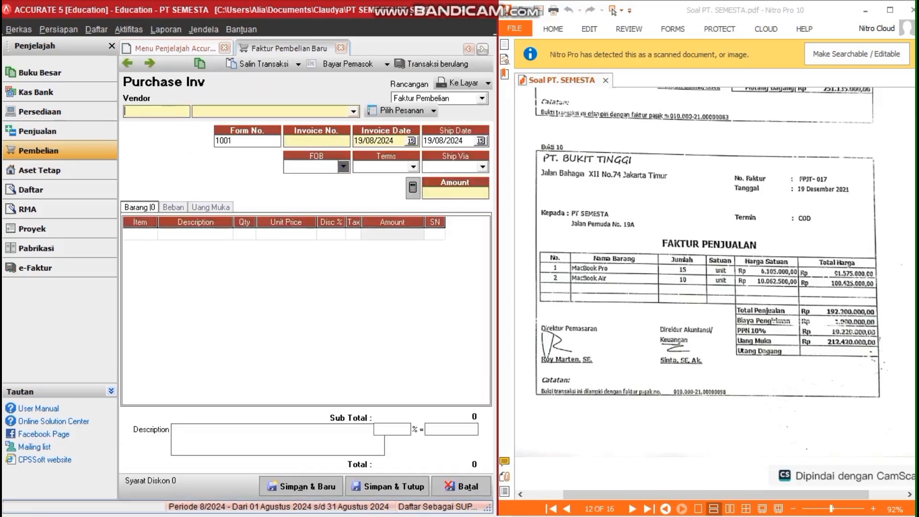
left_click(353, 111)
left_click(253, 142)
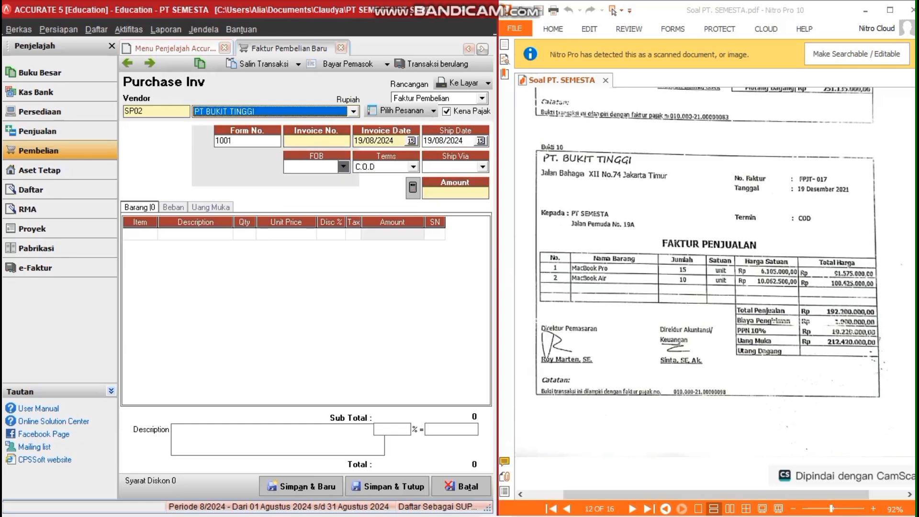
Date the purchase invoice and its shipment 19/12/2021 and enter FPJT-017 as the invoice number
left_click(374, 140)
type("19/")
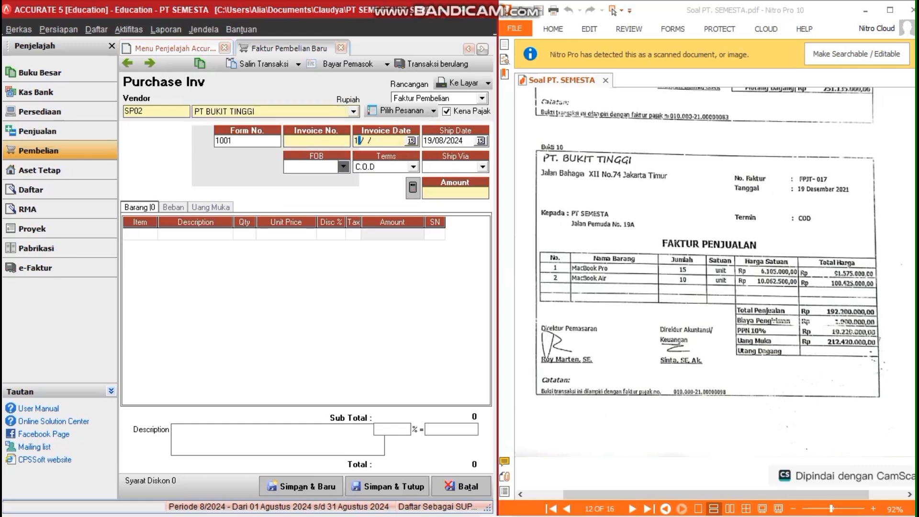
type("12/2021")
key("Return")
key("ctrl+c")
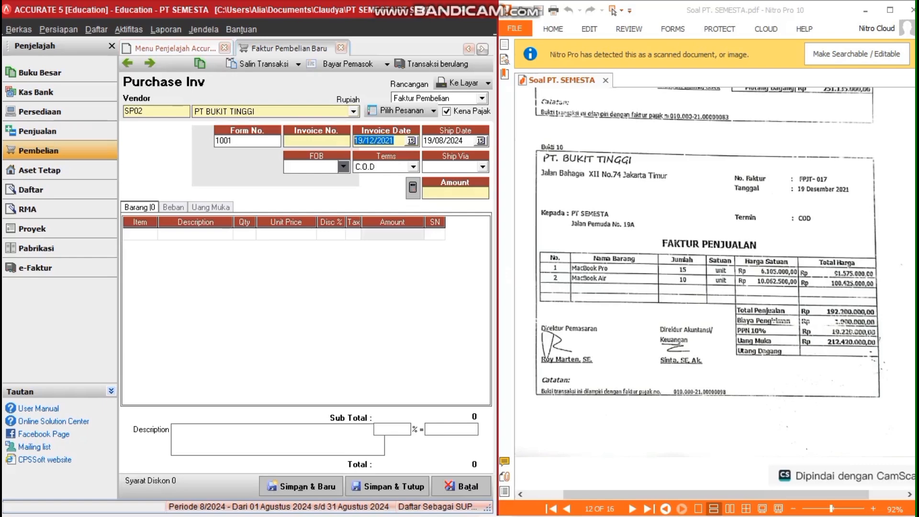
left_click_drag(463, 141, 423, 141)
key("ctrl+v")
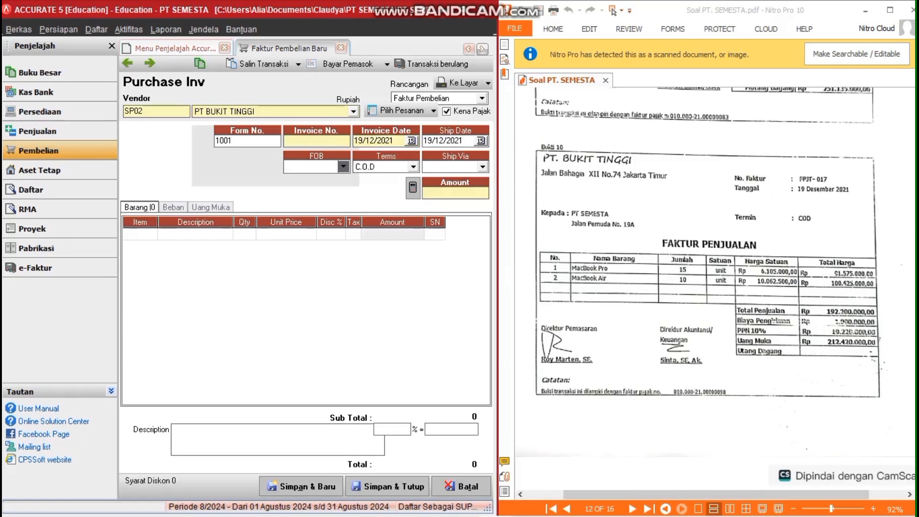
type("FPJT-017")
Add MACBOOK PRO as the purchase invoice's first item with a quantity of 15
double_click(147, 234)
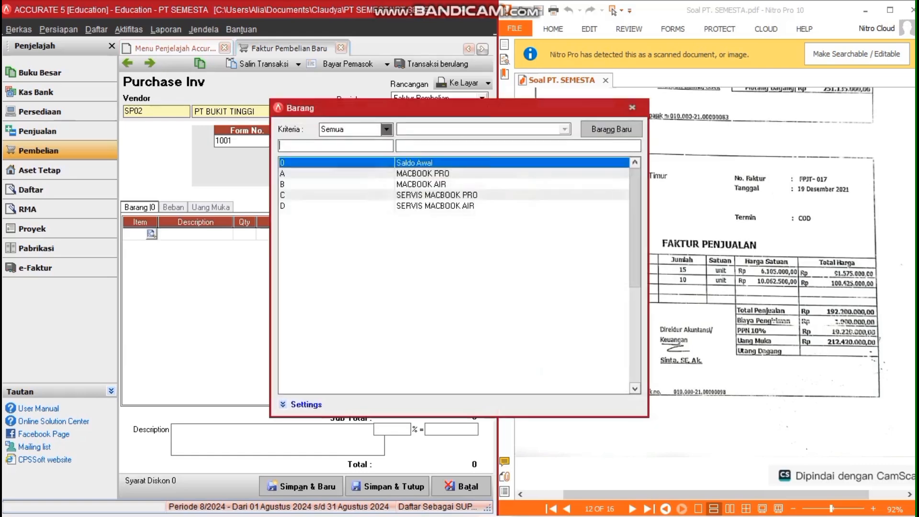
double_click(423, 173)
key("Tab")
key("Tab")
type("15")
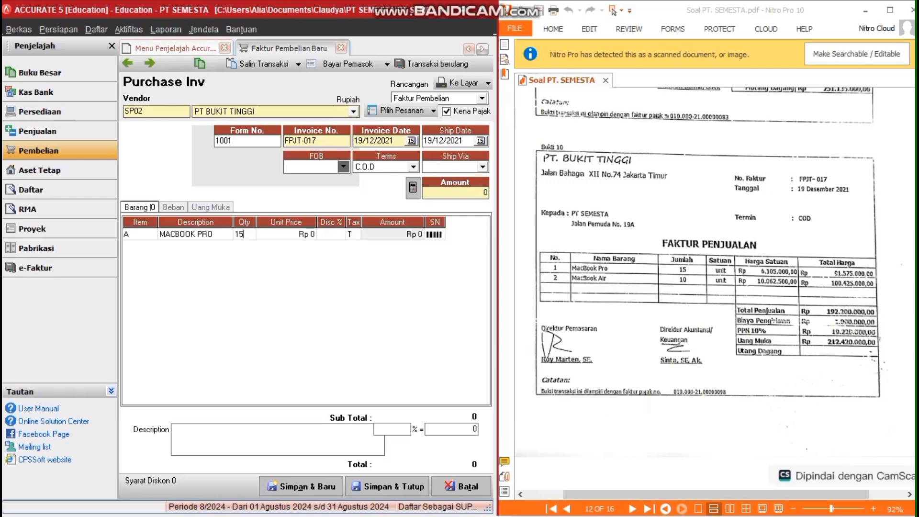
Set the MACBOOK PRO unit price to 6.105.000 and move on to the second item line
key("Tab")
key("Tab")
key("Tab")
key("Tab")
key("Tab")
key("Tab")
double_click(286, 234)
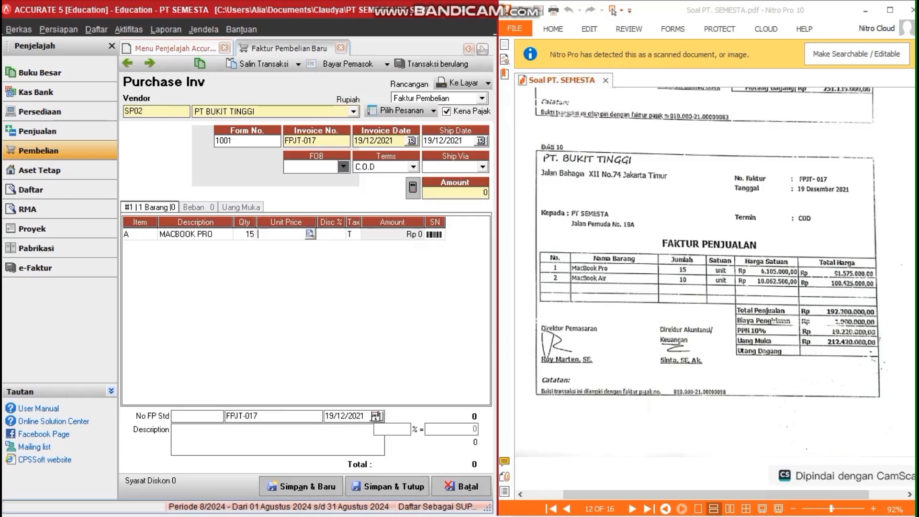
type("6105000")
key("Tab")
key("Tab")
key("Tab")
key("Tab")
key("Tab")
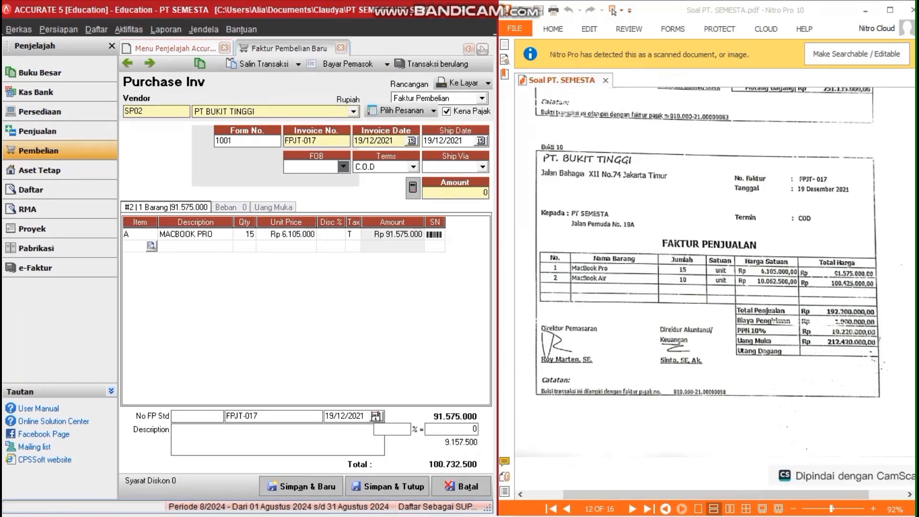
Add MACBOOK AIR as the purchase invoice's second item with a quantity of 10
key("Return")
key("Down")
key("Down")
key("Return")
key("Tab")
key("Tab")
type("1")
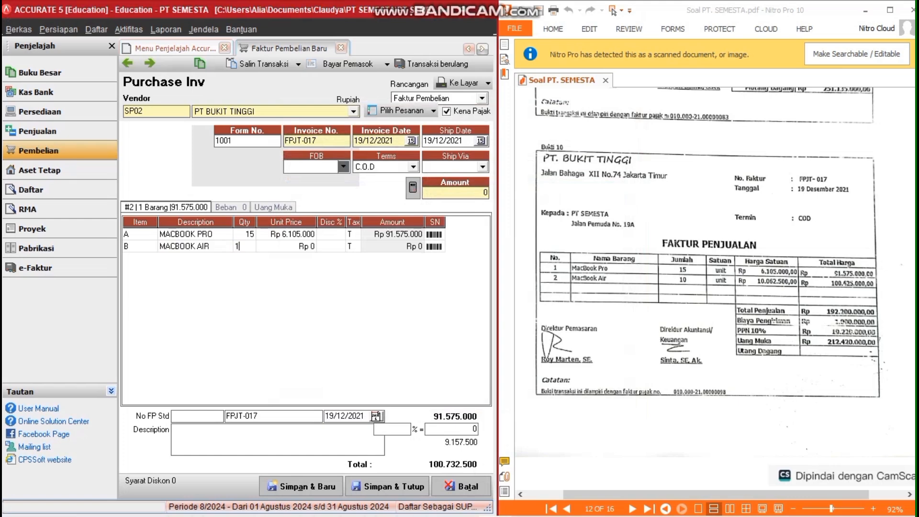
type("0")
Set the MACBOOK AIR unit price to 10.062.500 in the purchase invoice
key("Tab")
type("10.062.500")
key("Tab")
key("Tab")
key("Tab")
key("Tab")
left_click(286, 234)
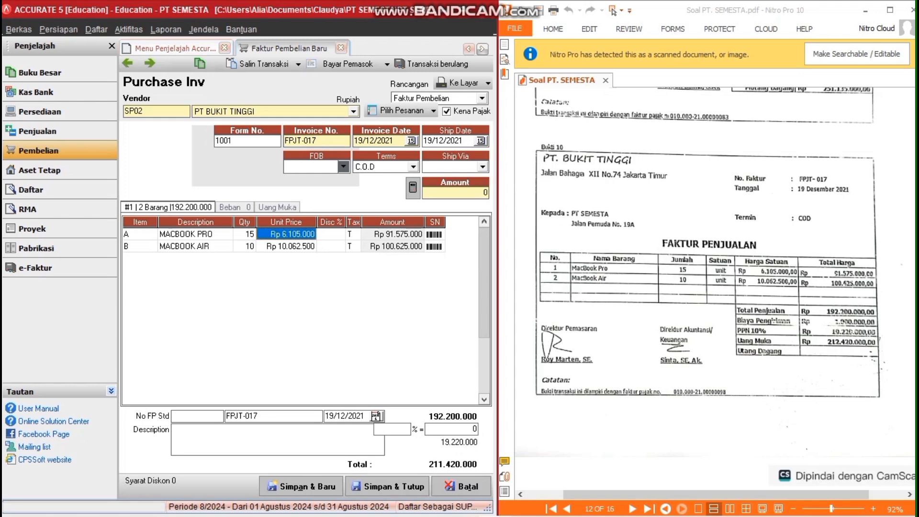
Add a Freight Paid expense of 1.000.000 to the purchase invoice and return to its item list
left_click(234, 207)
left_click(156, 234)
left_click(167, 234)
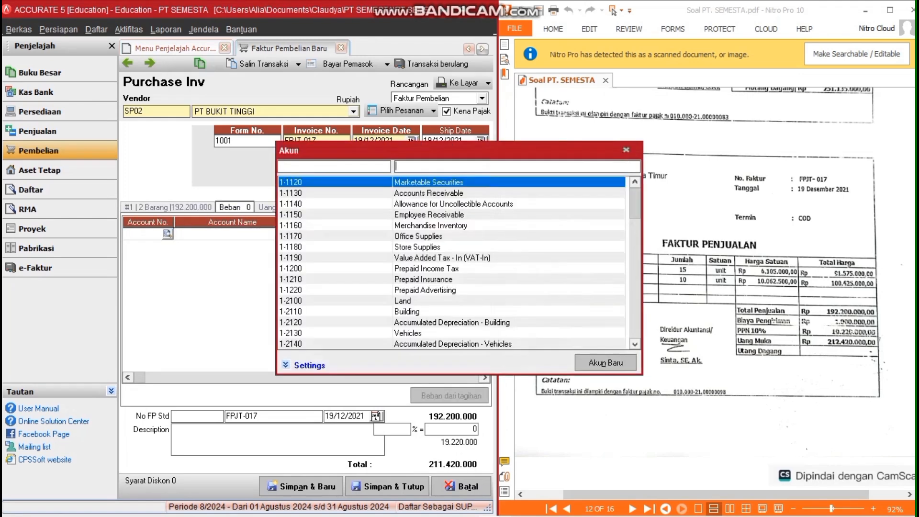
type("fre")
key("Down")
key("Return")
left_click(330, 234)
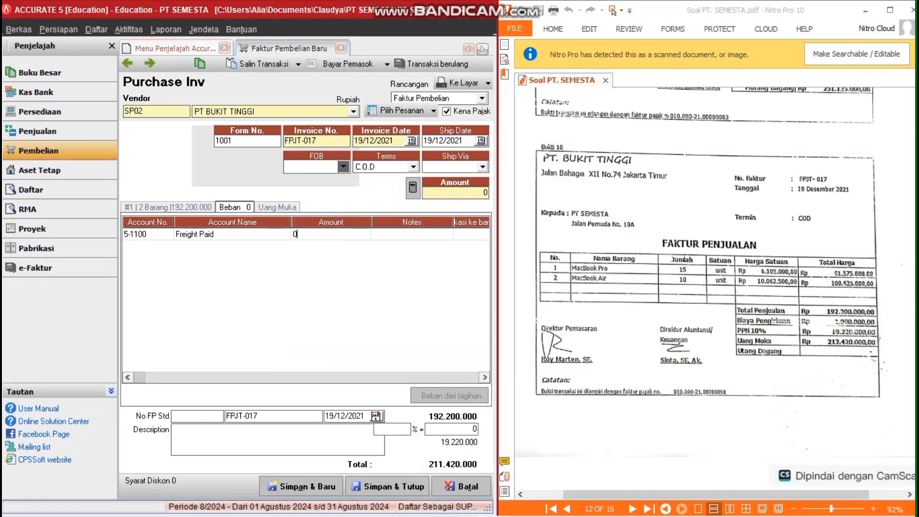
type("1.000.000")
key("Return")
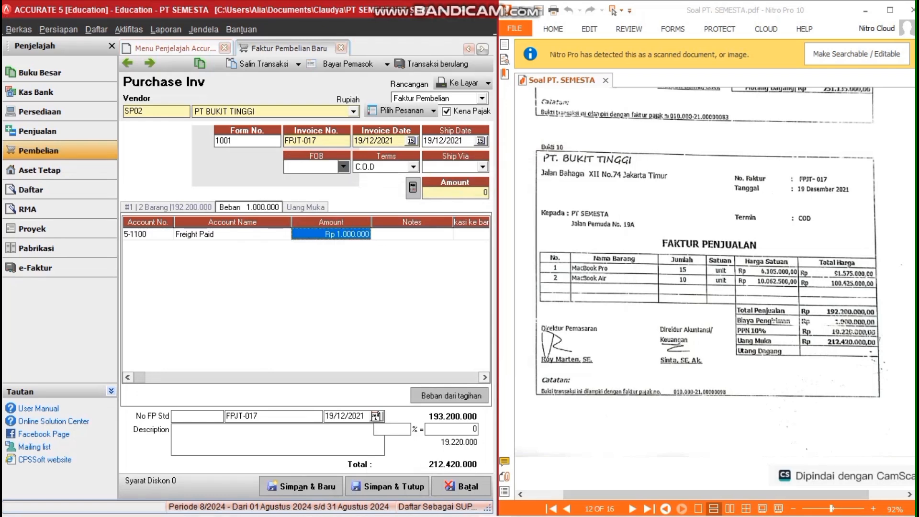
left_click(167, 207)
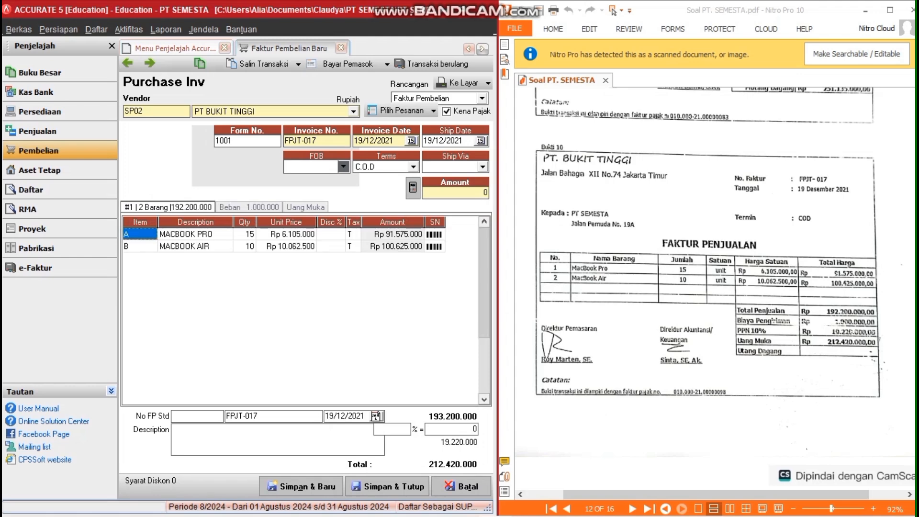
Record the full supplier payment for invoice FPJT-017, dating payment and cheque 19/12/2021, and save and close both the payment and the invoice
left_click(348, 64)
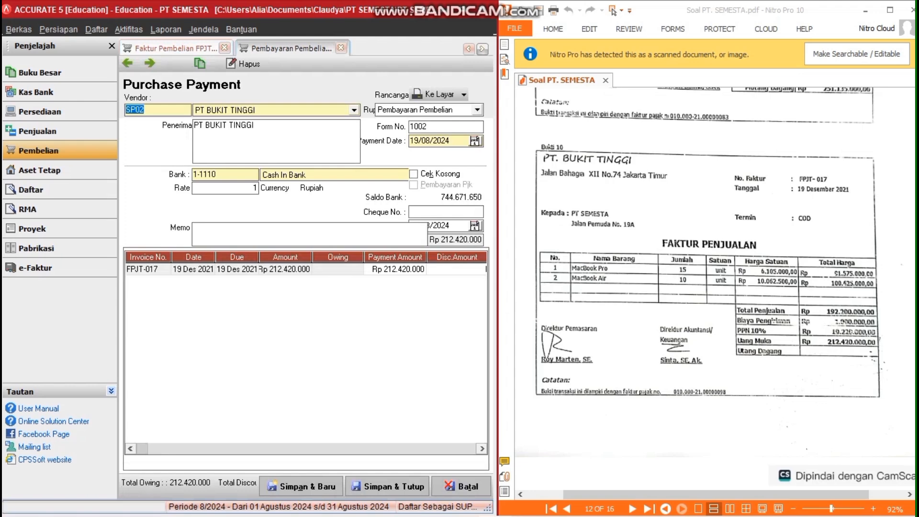
type("19/12/2021")
key("Return")
key("ctrl+c")
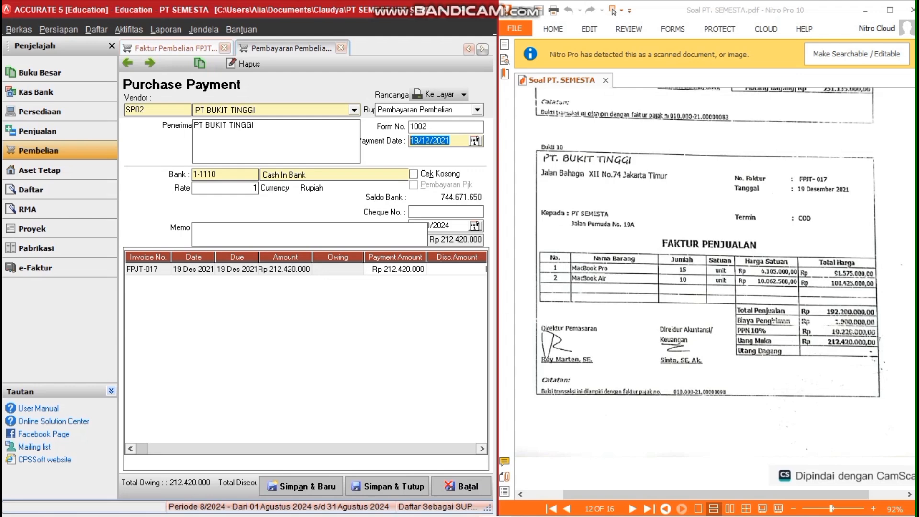
left_click_drag(450, 225, 410, 226)
key("ctrl+v")
left_click(387, 486)
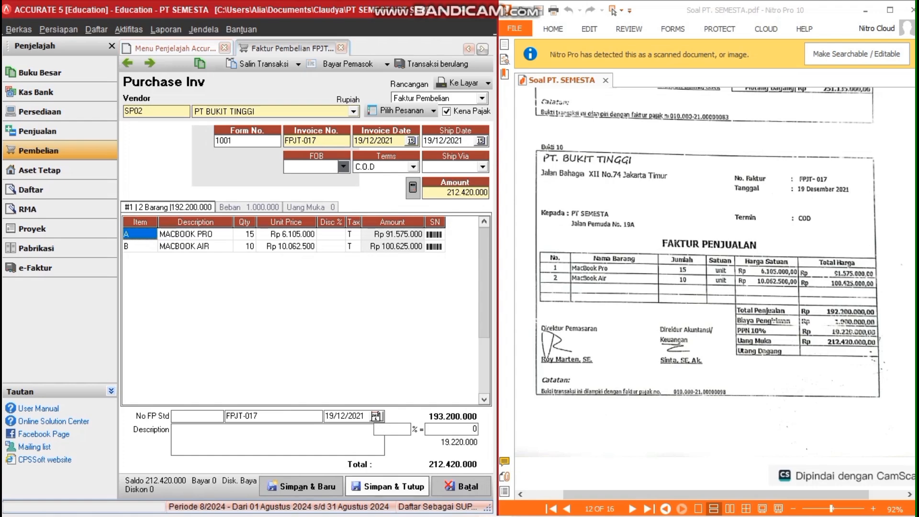
left_click(388, 486)
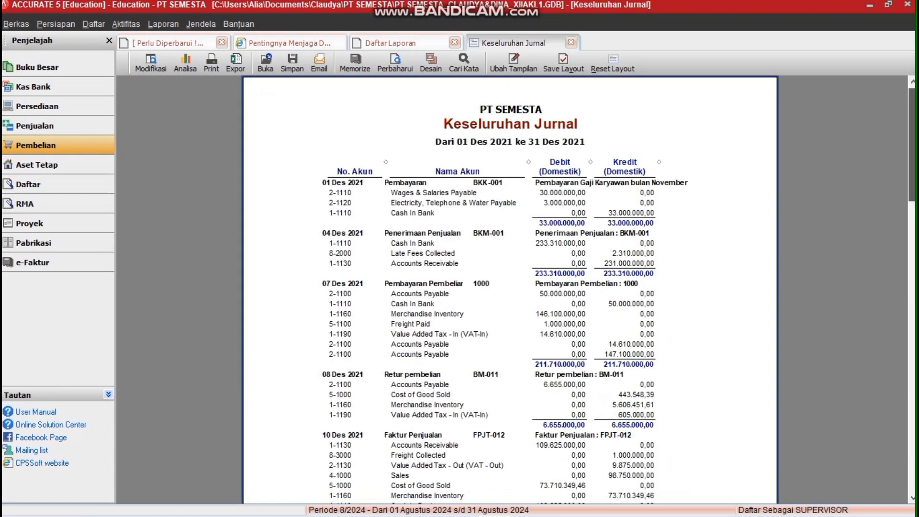
Start a new sales return for customer PT REJEKI RAMAI
scroll(510, 287, "down", 10)
scroll(510, 287, "down", 10)
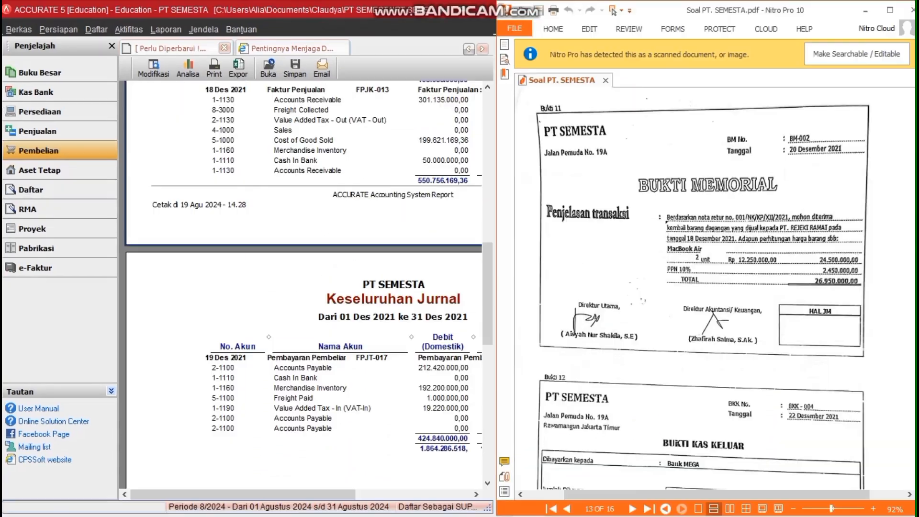
left_click(38, 130)
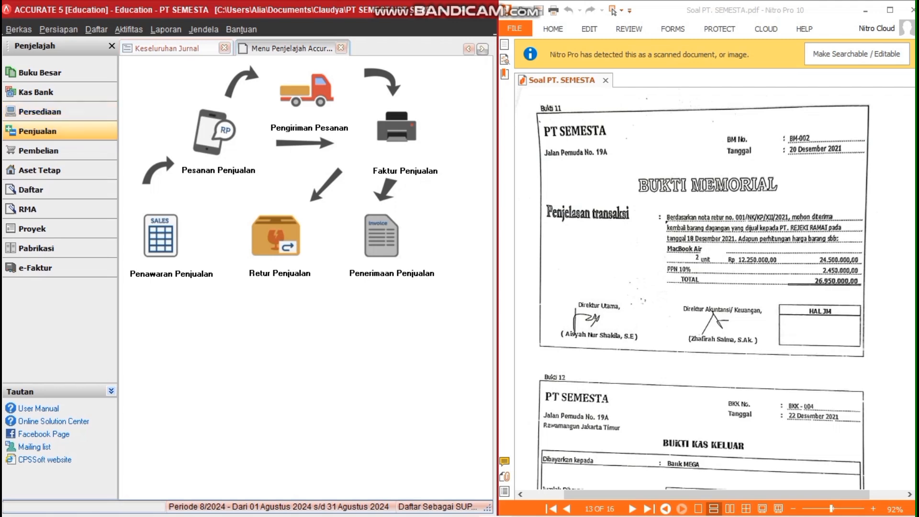
left_click(276, 235)
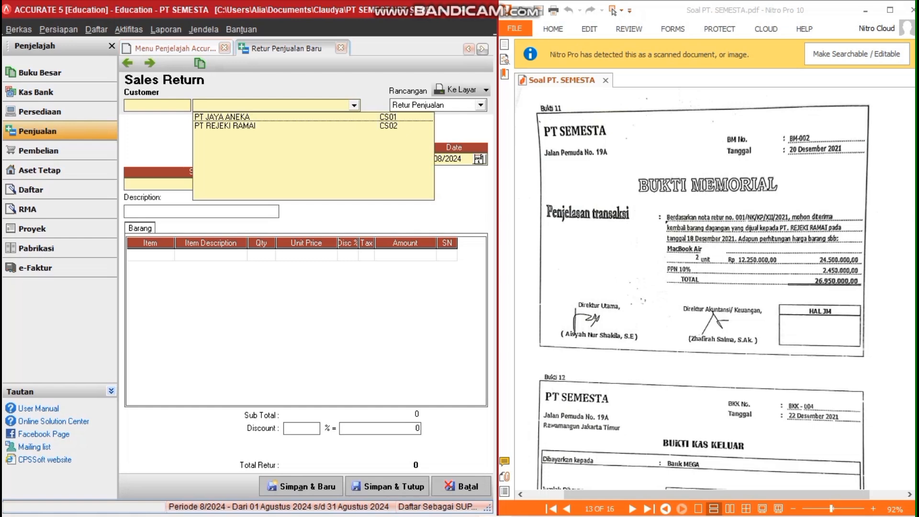
left_click(225, 126)
Set the sales return date and its fiscal date to 20/12/2021
left_click_drag(463, 159, 421, 158)
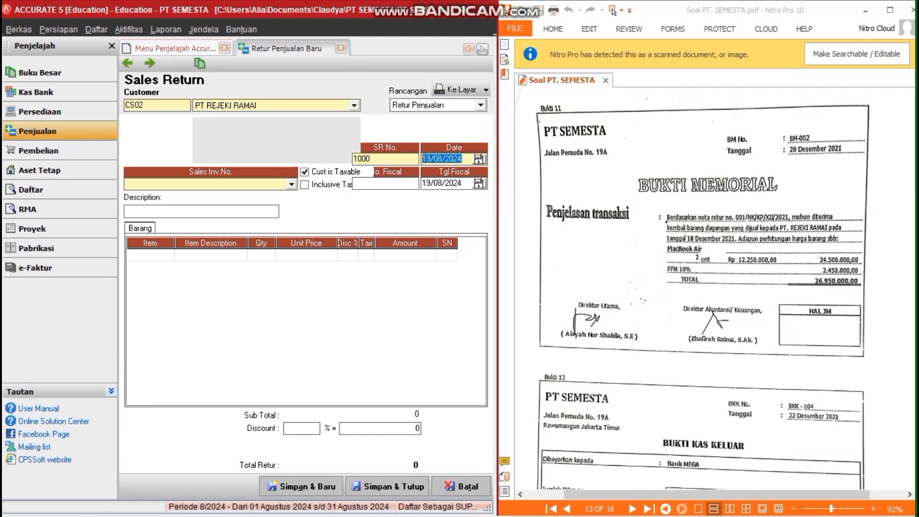
type("20")
type("0")
key("BackSpace")
type("122021")
left_click_drag(462, 159, 421, 159)
left_click(430, 183)
left_click(385, 184)
Link the sales return to sales invoice FPJK-013 and set its return number to BM-002
left_click(291, 184)
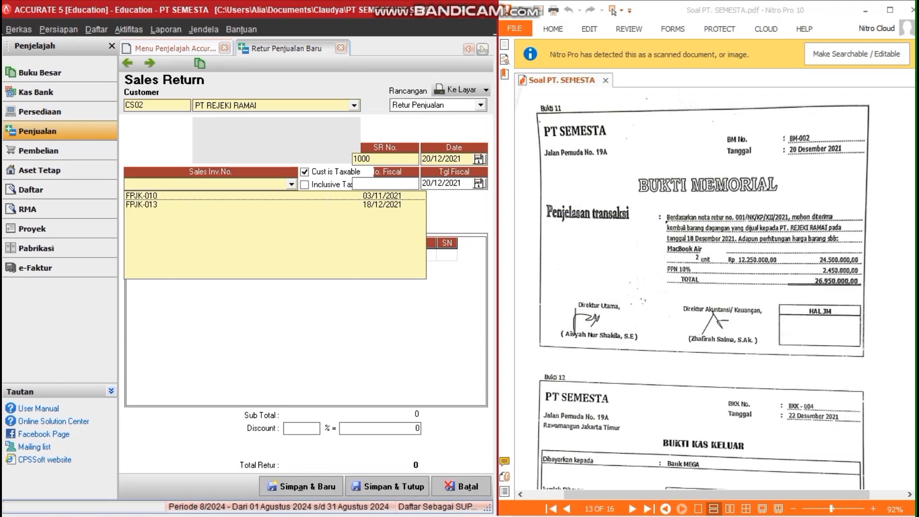
left_click(210, 204)
double_click(362, 159)
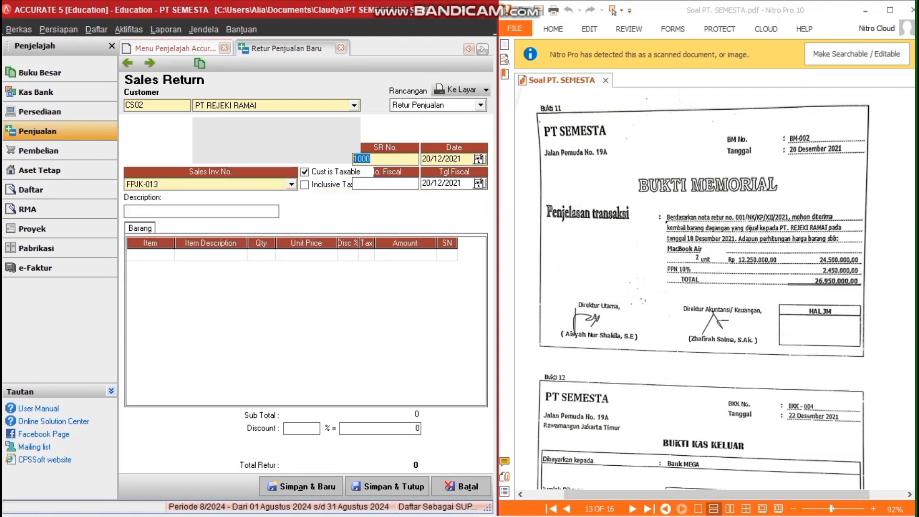
type("BM-002")
Add MACBOOK AIR with a quantity of 2 to the sales return, then save and close it
left_click(211, 254)
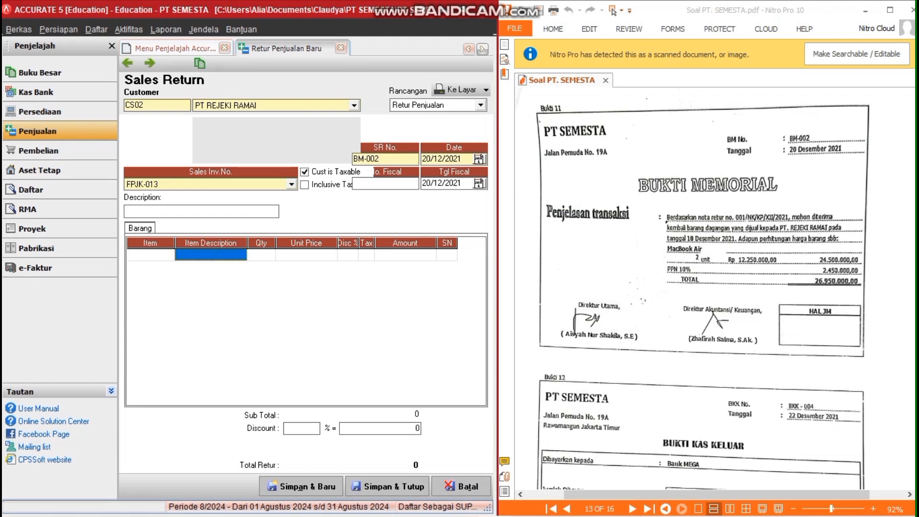
left_click(211, 254)
left_click(241, 255)
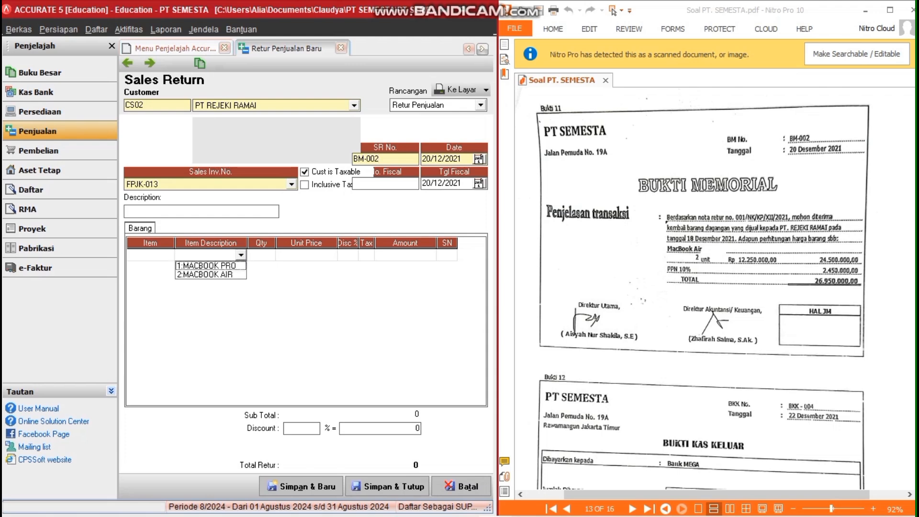
left_click(206, 274)
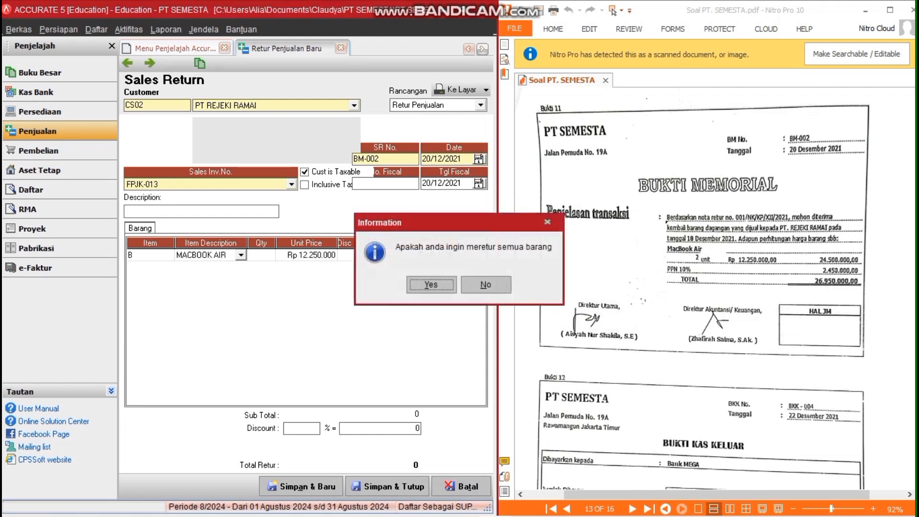
key("Return")
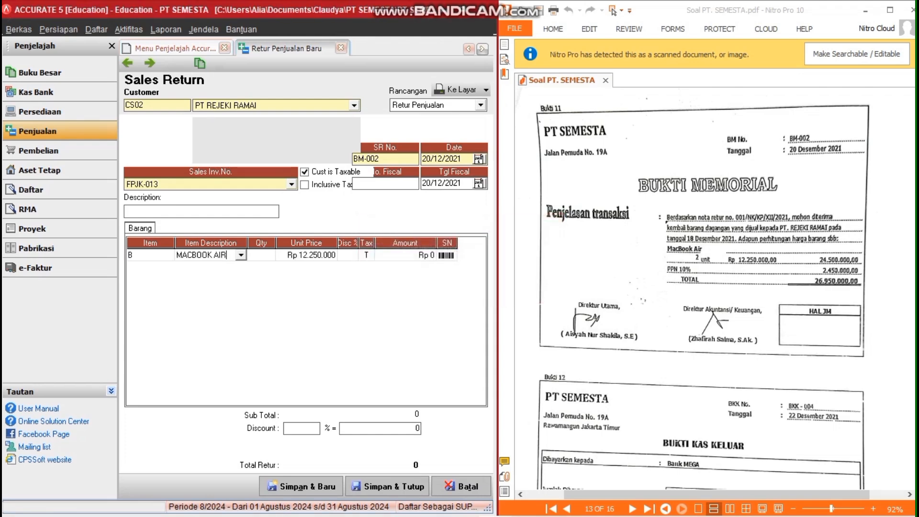
key("Tab")
type("2")
key("Tab")
key("shift+Tab")
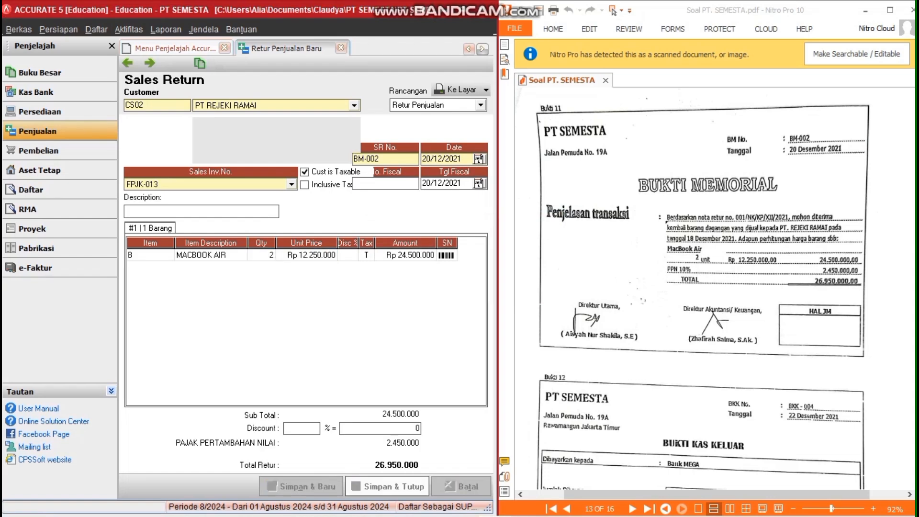
left_click(385, 486)
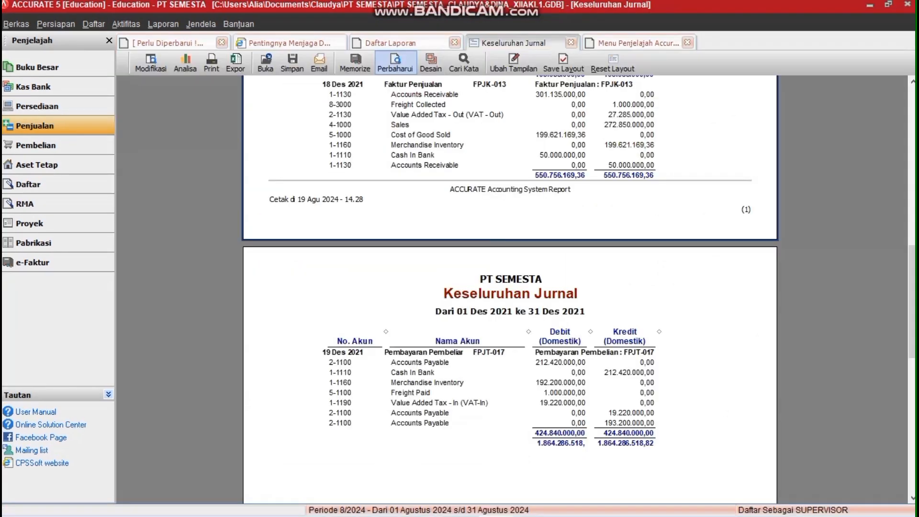
Refresh the Keseluruhan Jurnal report and check the journal entry for sales return BM-002
left_click(395, 62)
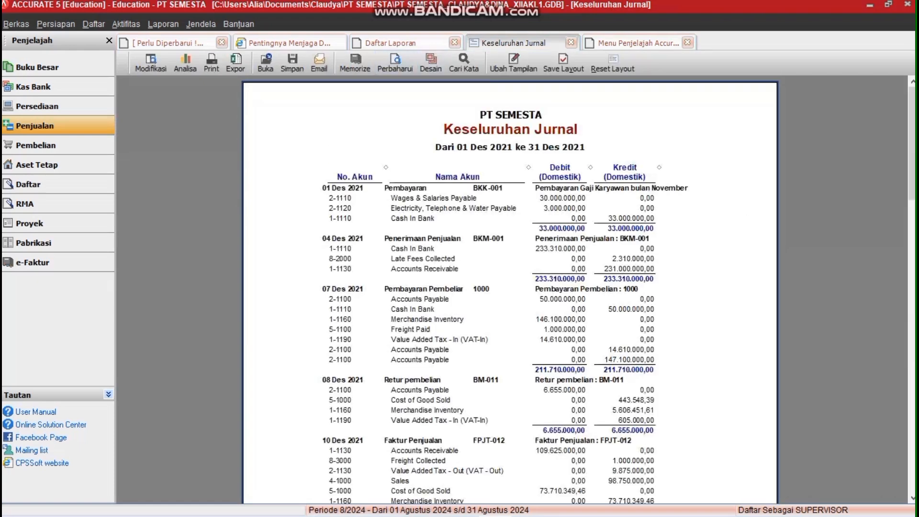
left_click_drag(912, 144, 912, 358)
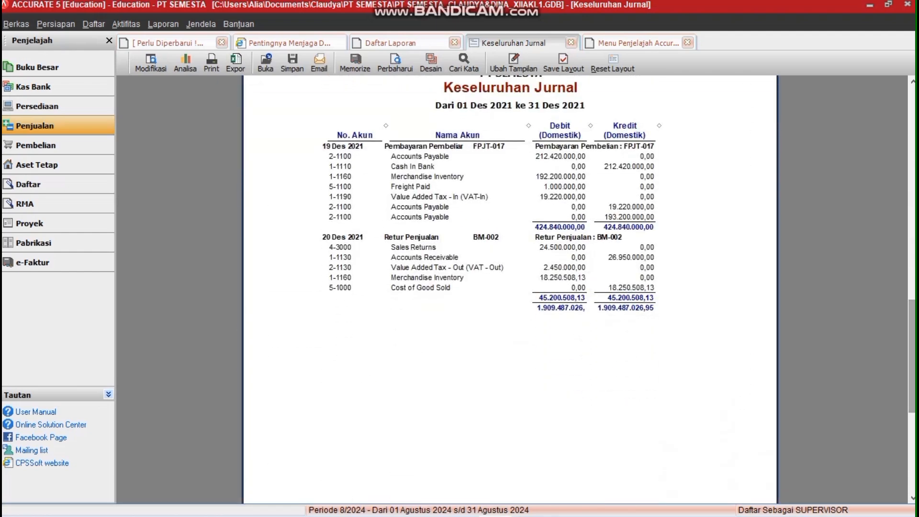
left_click(887, 4)
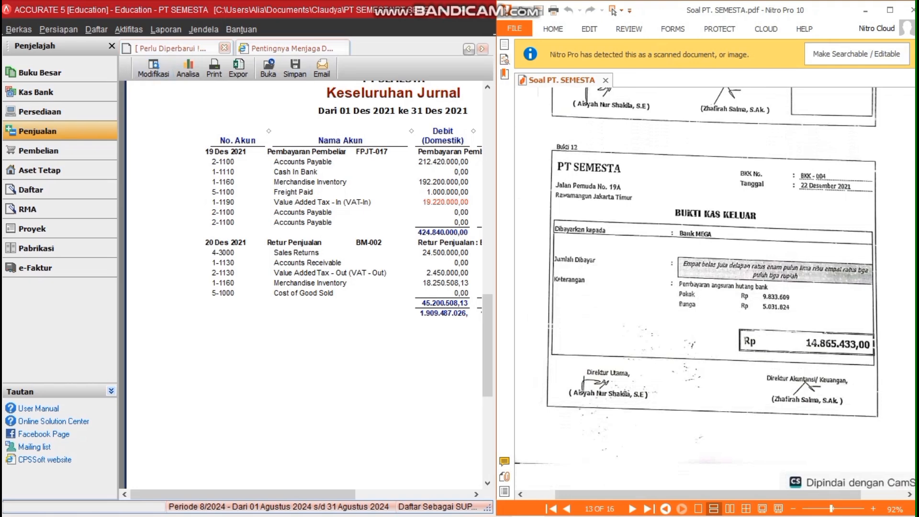
Start a new Other Payment paid from Cash In Bank with voucher number BKK-004
left_click(36, 92)
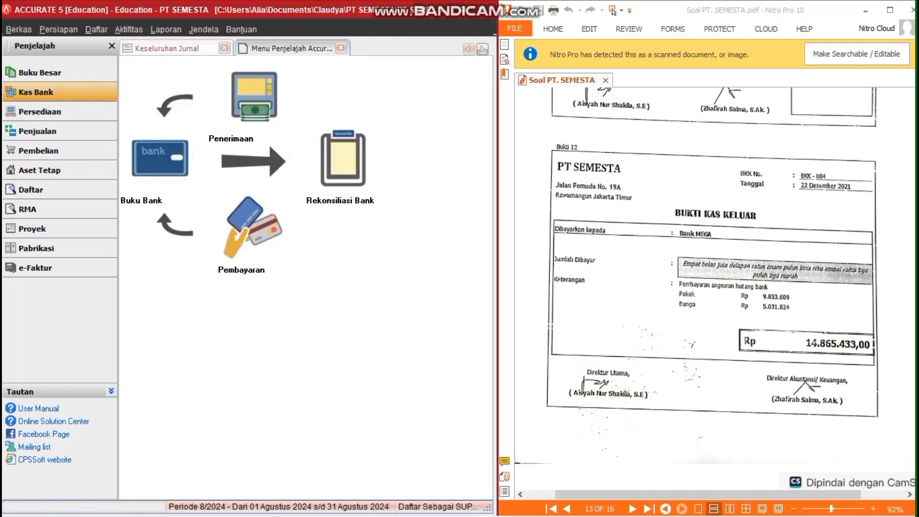
left_click(253, 228)
left_click(286, 120)
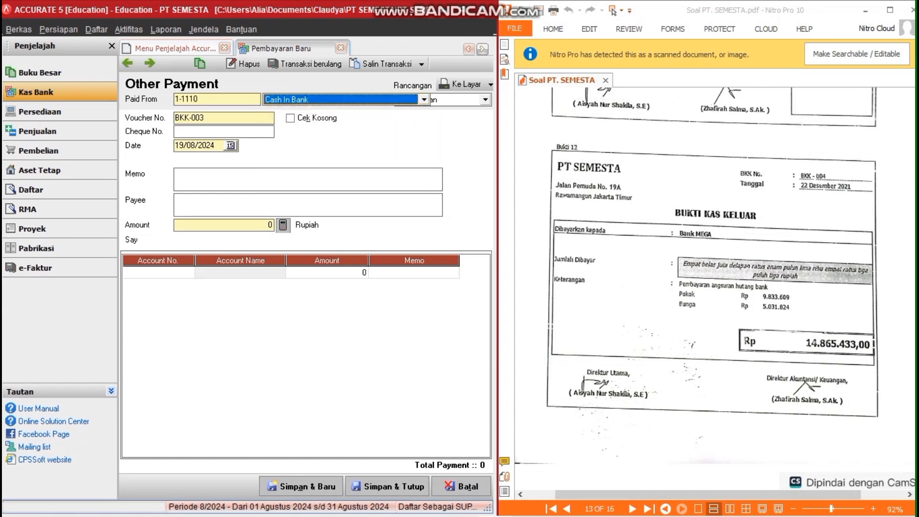
left_click(209, 117)
key("BackSpace")
type("4")
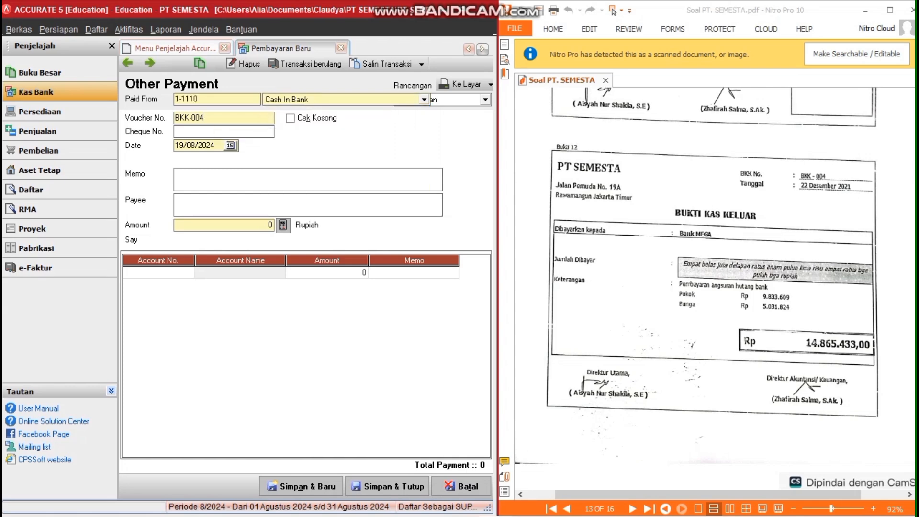
Date payment BKK-004 22/12/2021, with memo "Pembayaran Angsuran Hutang Bank" and payee Bank MEGA
left_click_drag(215, 145, 174, 145)
type("22122021")
key("Tab")
type("Pembayaran Angsuran Hutang Bank")
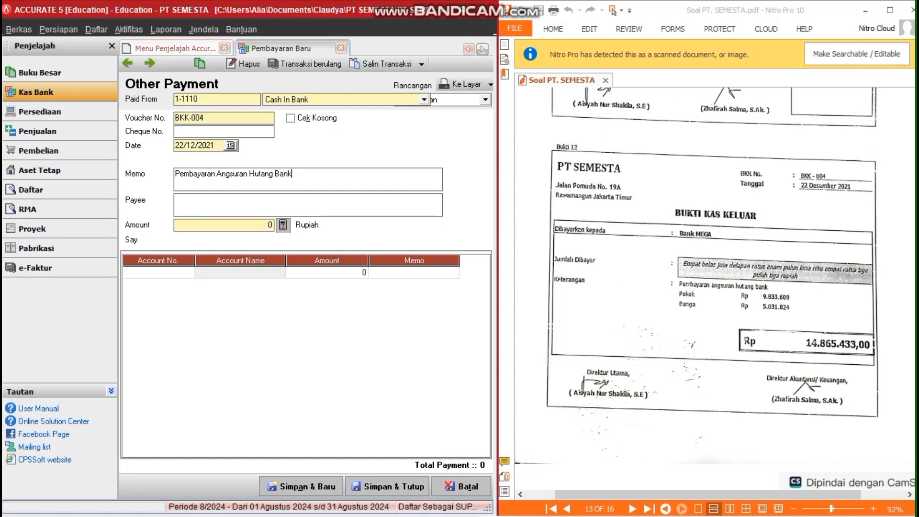
key("Tab")
type("Bank MEGA")
Add a Bank Loan line of 9.833.609 to payment BKK-004
double_click(158, 272)
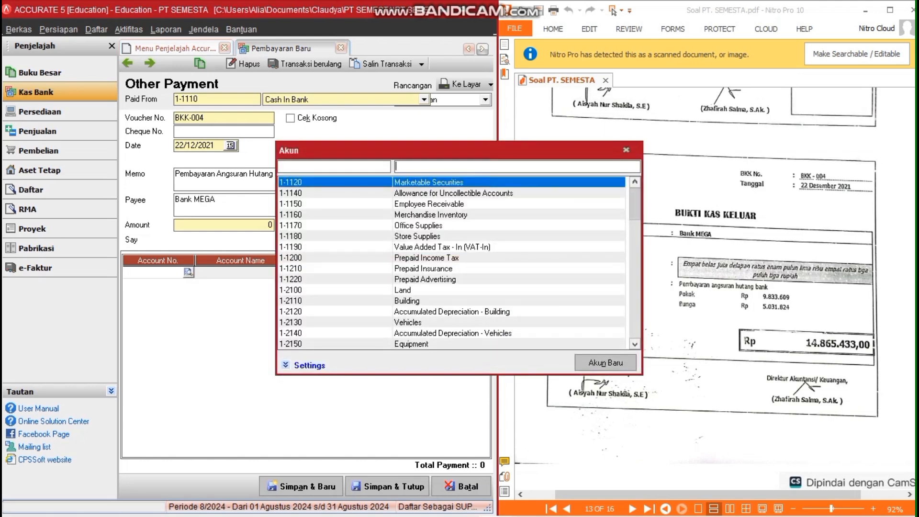
type("Bank")
key("Down")
key("Return")
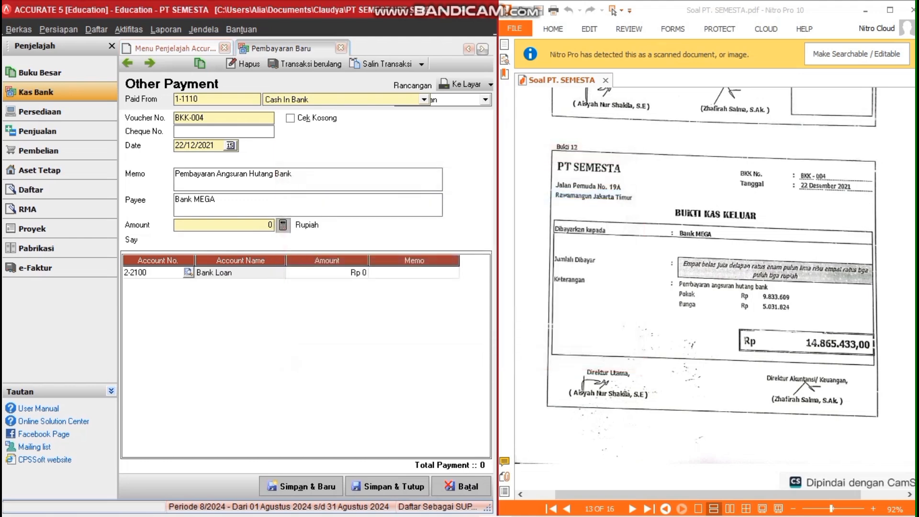
double_click(327, 273)
type("9.833.")
type("609")
key("Return")
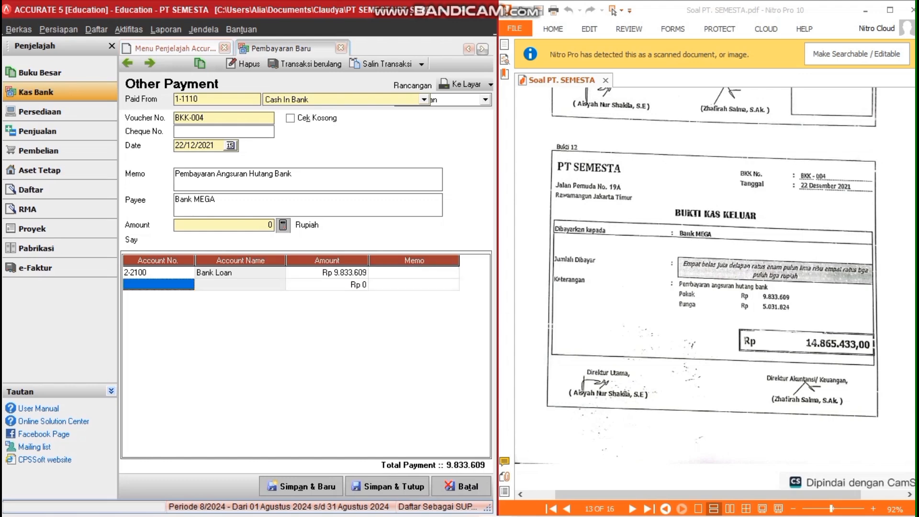
Add an Interest Expense line of 5.031.824 to payment BKK-004
double_click(158, 284)
left_click(430, 166)
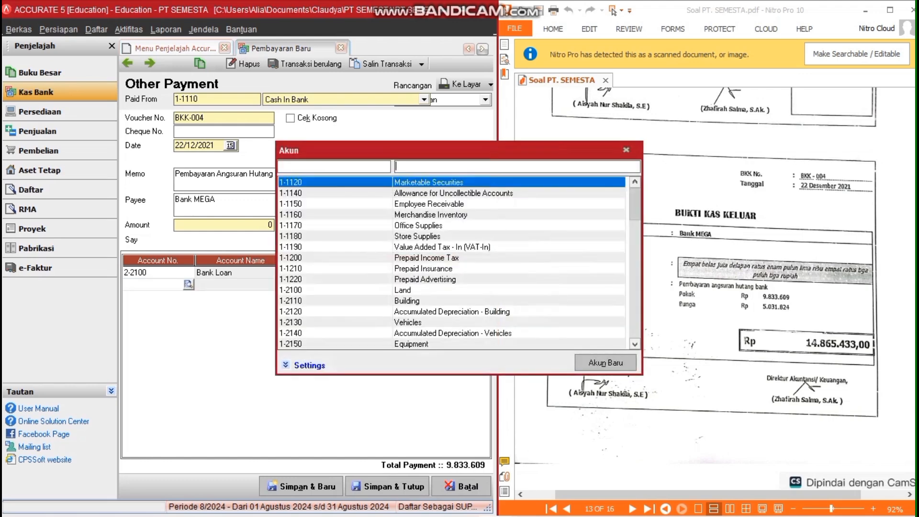
type("inte")
key("Return")
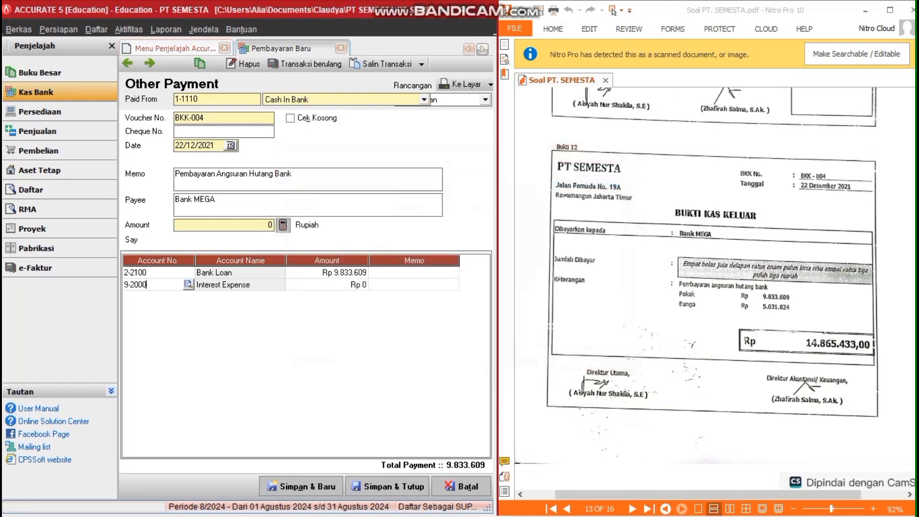
key("Tab")
type("5.0")
type("31.")
type("824")
key("Return")
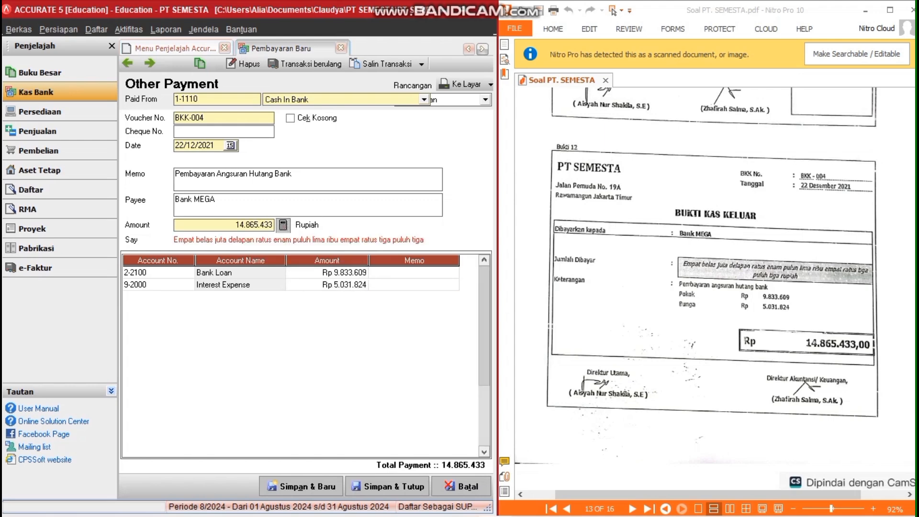
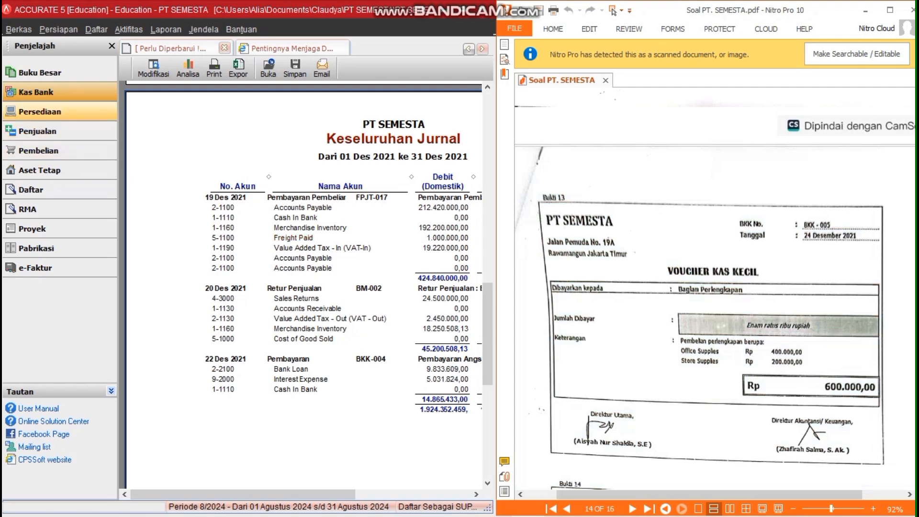
Start another Other Payment for voucher BKK-005, paid from Petty Cash
left_click(35, 91)
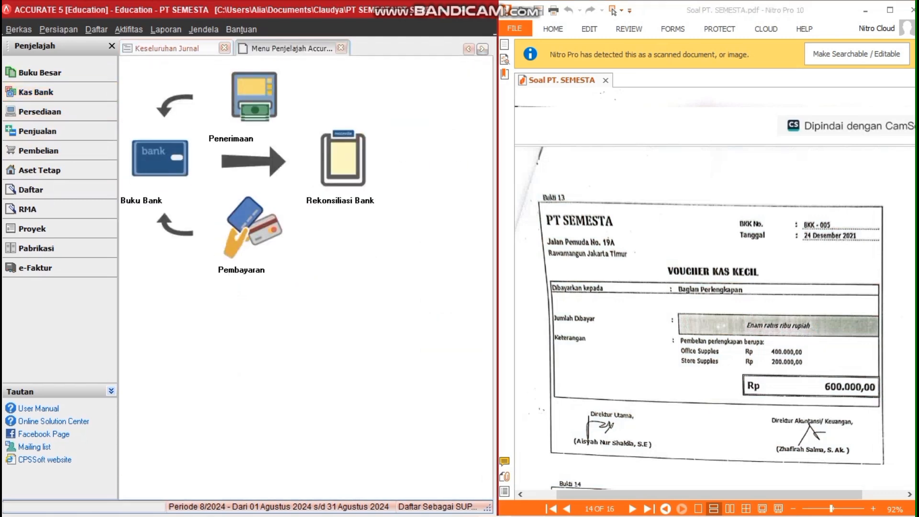
left_click(254, 228)
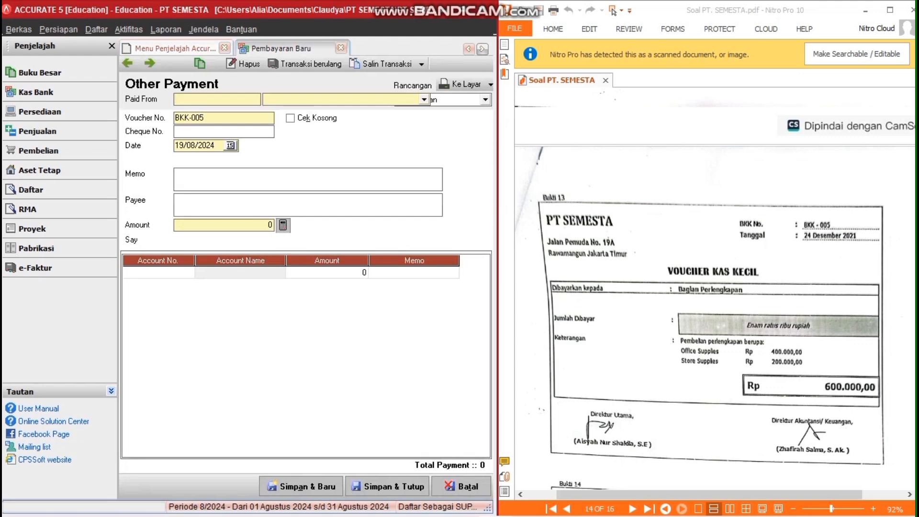
left_click(423, 99)
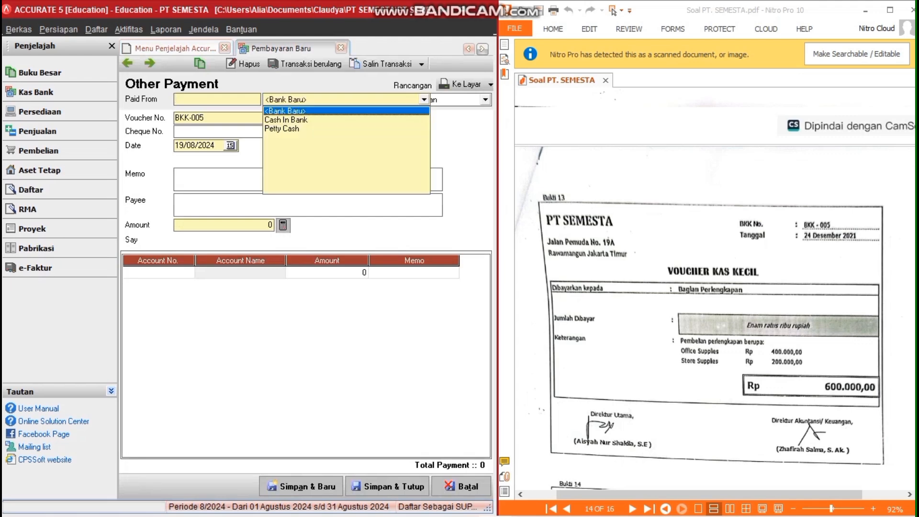
key("Down")
key("Down")
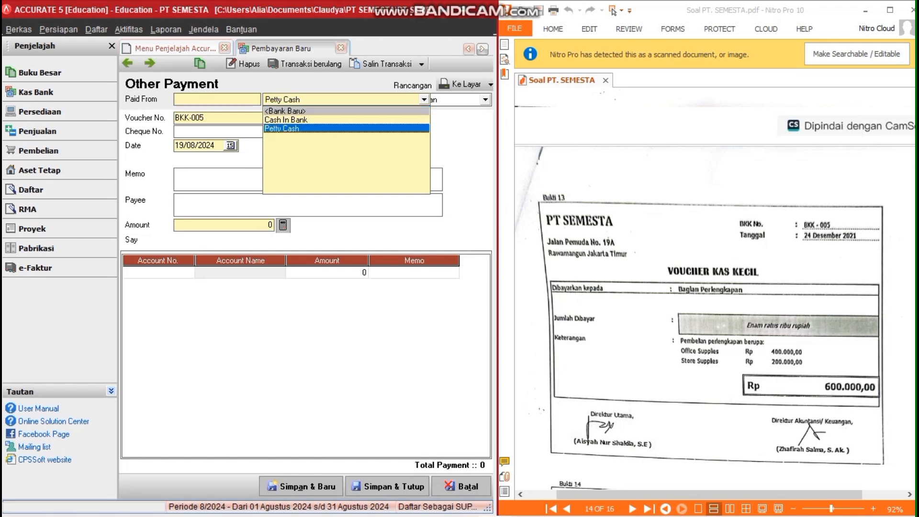
key("Tab")
Date payment BKK-005 24/12/2021, with memo "Pembelian Perlengkapan" and payee "Bagian Perlengkapan"
type("2")
key("BackSpace")
type("2412202")
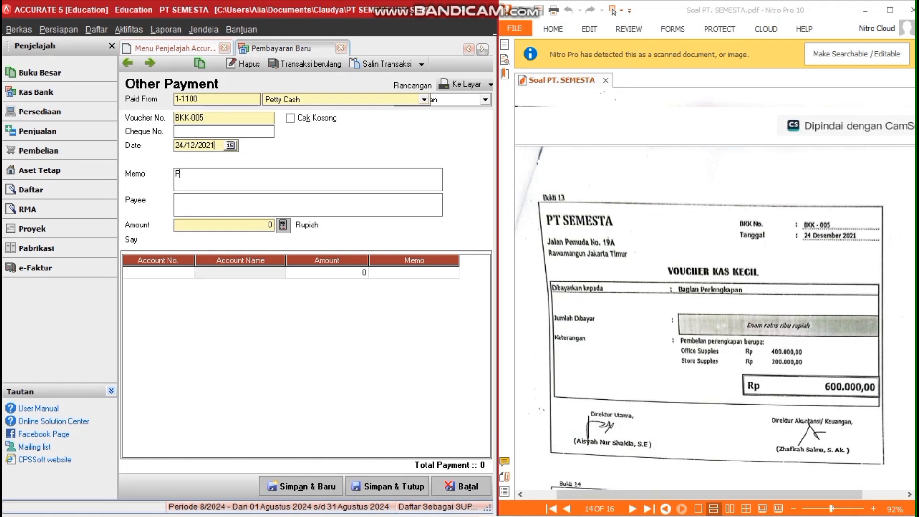
type("embelian PerlengkapanBagian Perl")
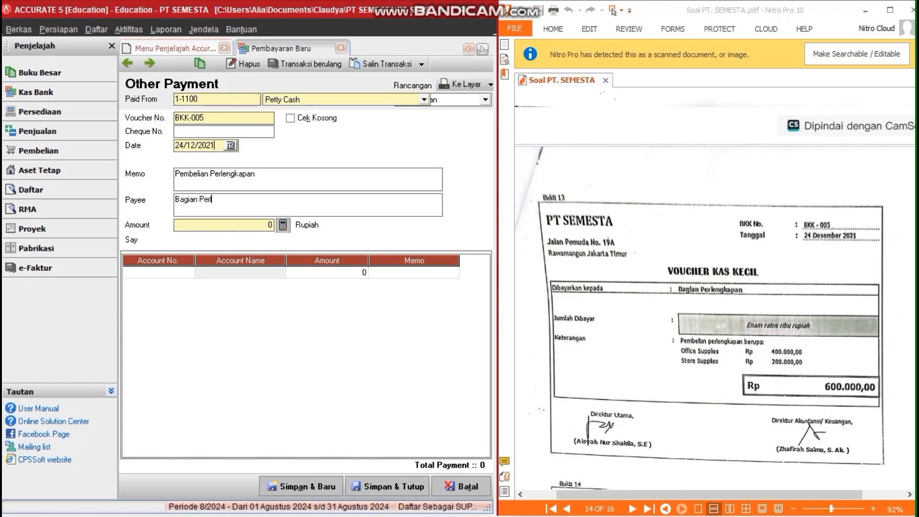
type("engkapan")
Add an Office Supplies line of 400.000 to payment BKK-005 and open the account list for the second line
key("Tab")
key("Tab")
key("Tab")
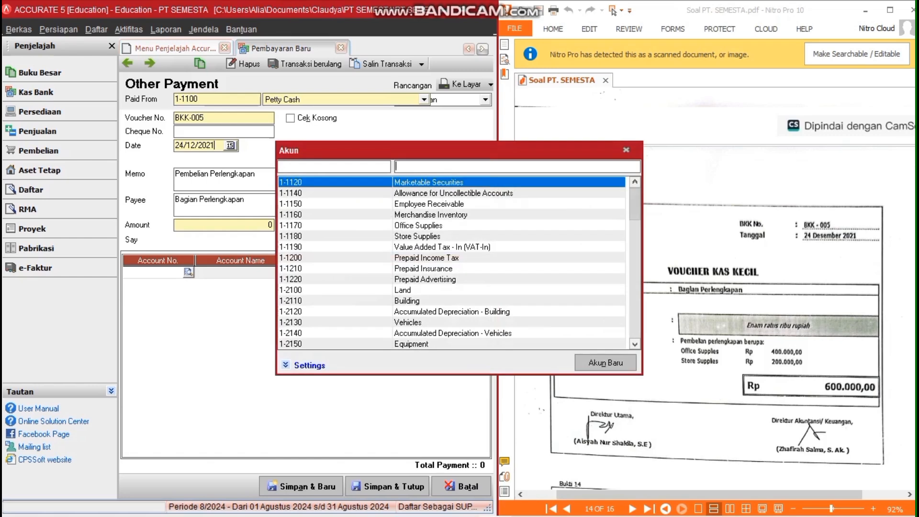
type("office")
key("Down")
key("Return")
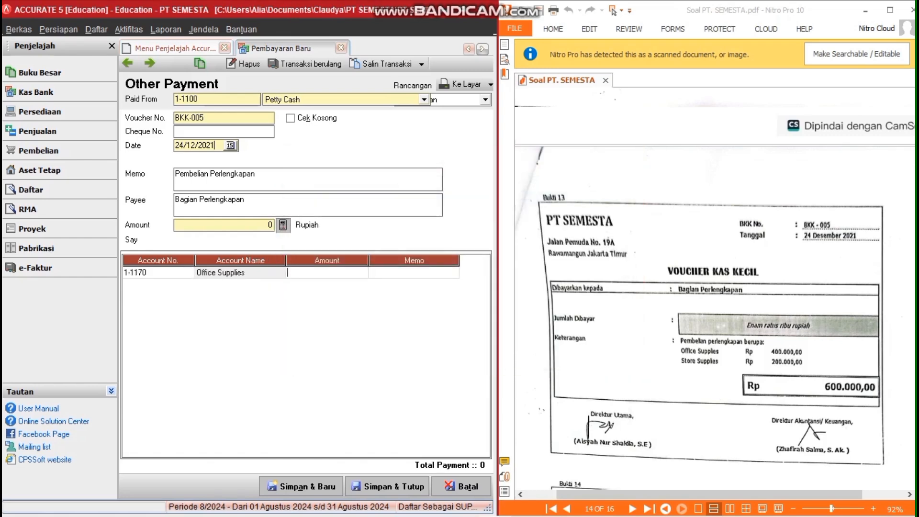
type("400000")
key("Tab")
key("Tab")
key("Tab")
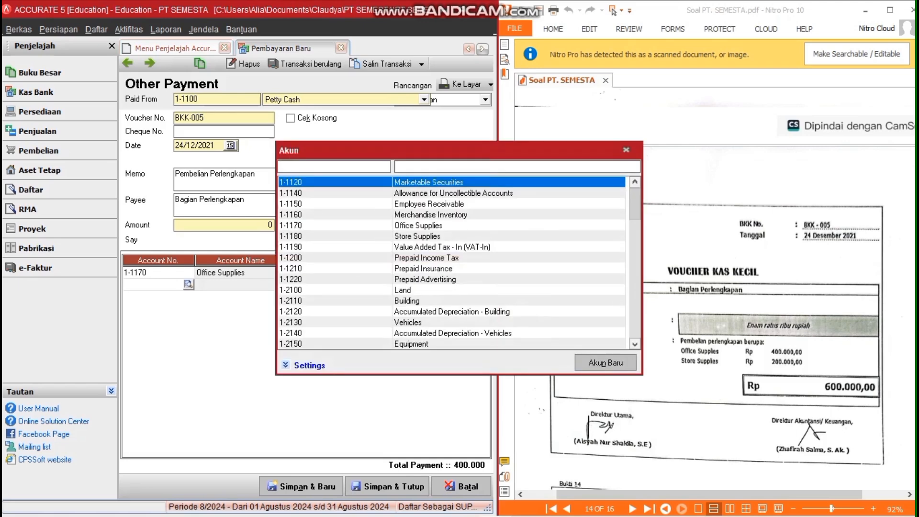
Add a Store Supplies line of 200.000 to payment BKK-005
type("store")
key("Down")
key("Return")
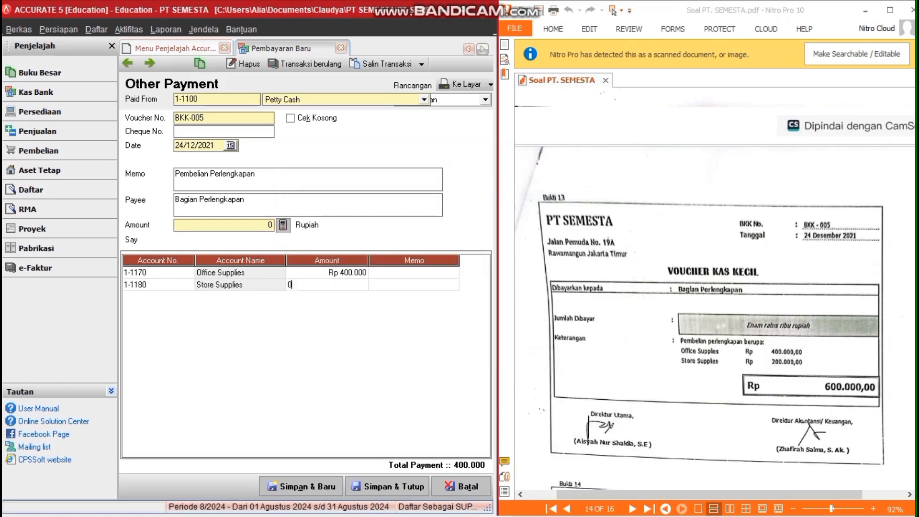
key("BackSpace")
type("200000")
key("Tab")
key("Tab")
Calculate the total amount of payment BKK-005 from its lines and save and close it
left_click(327, 272)
left_click(283, 225)
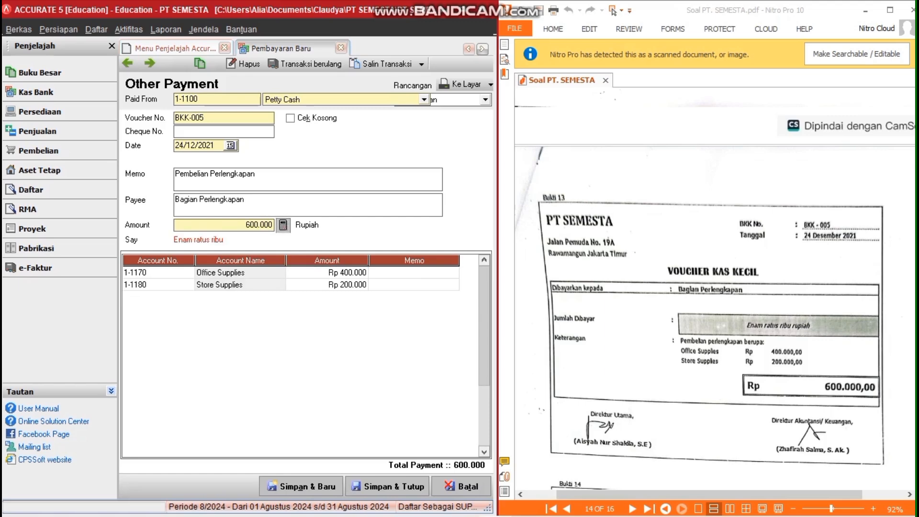
left_click(384, 486)
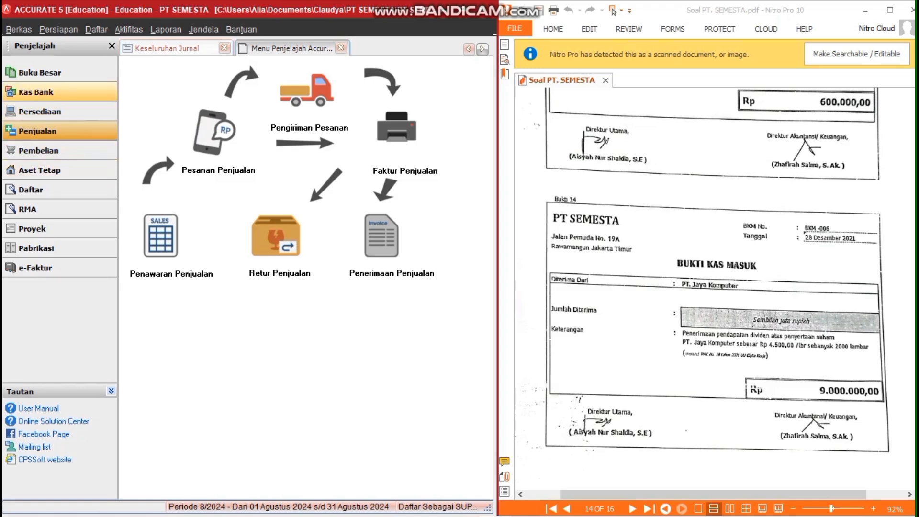
Start a new Other Deposit in the cash and bank module, deposited to Cash In Bank
left_click(36, 91)
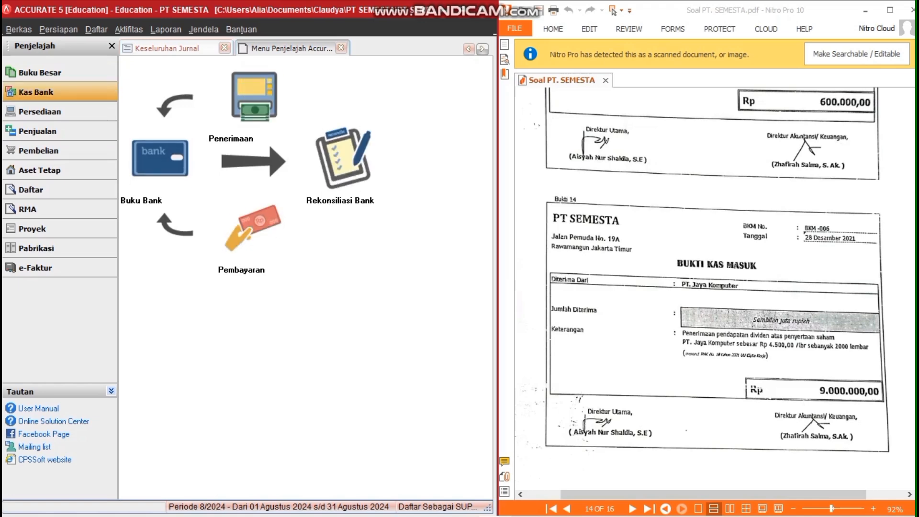
left_click(254, 98)
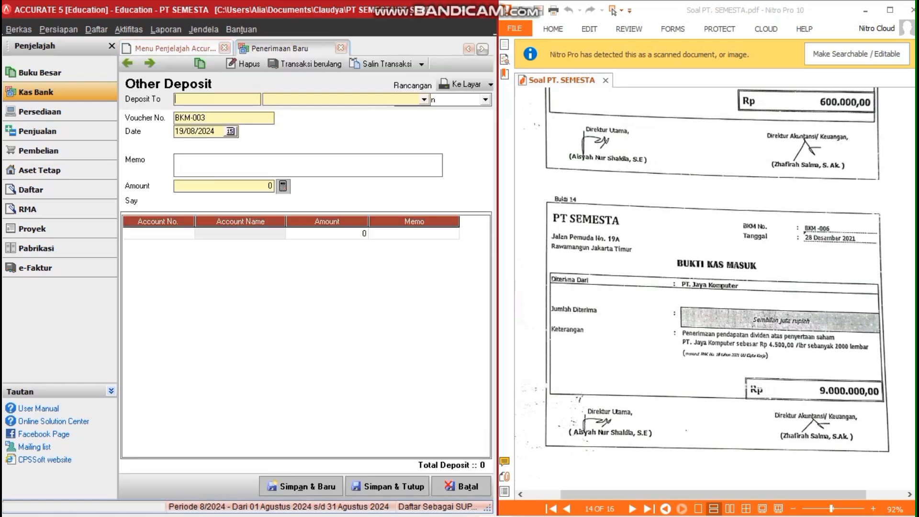
left_click(424, 100)
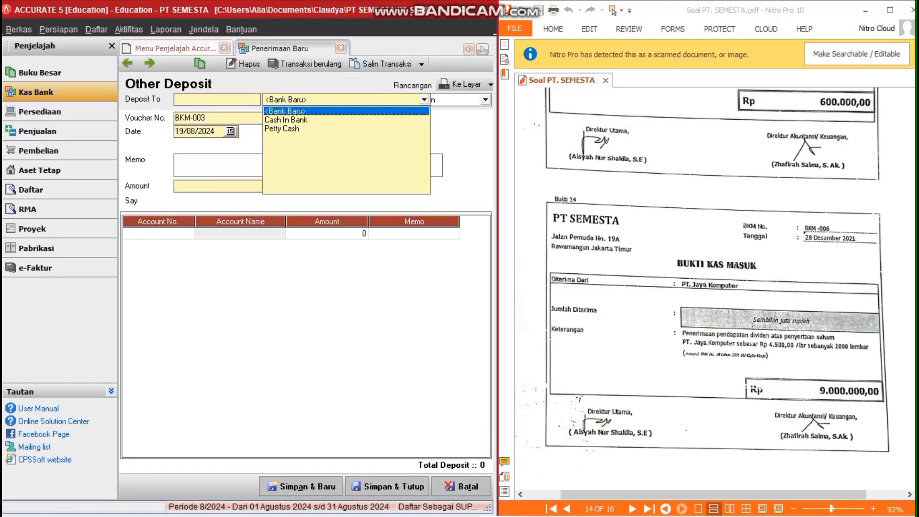
left_click(286, 120)
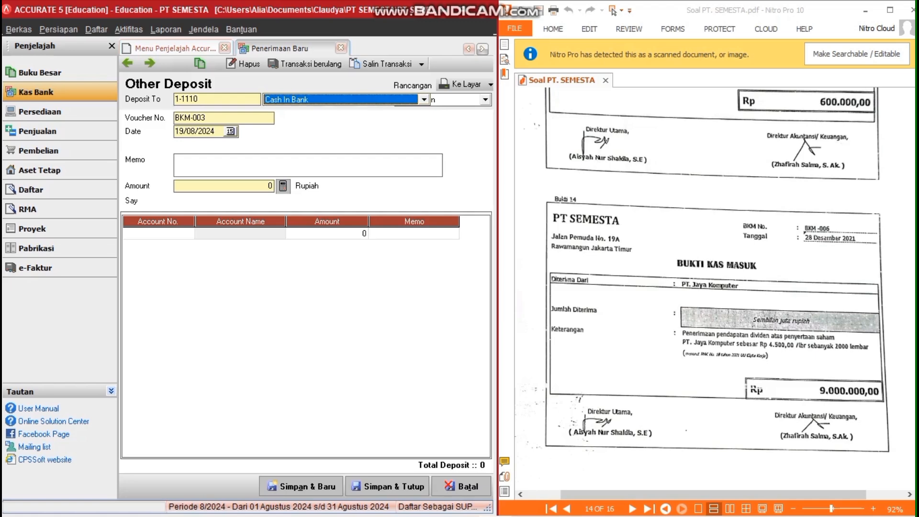
Date the deposit 28/12/2021 and enter the memo "Penerimaan Pendapatan Dividen"
left_click_drag(214, 131, 174, 131)
type("28/12/202")
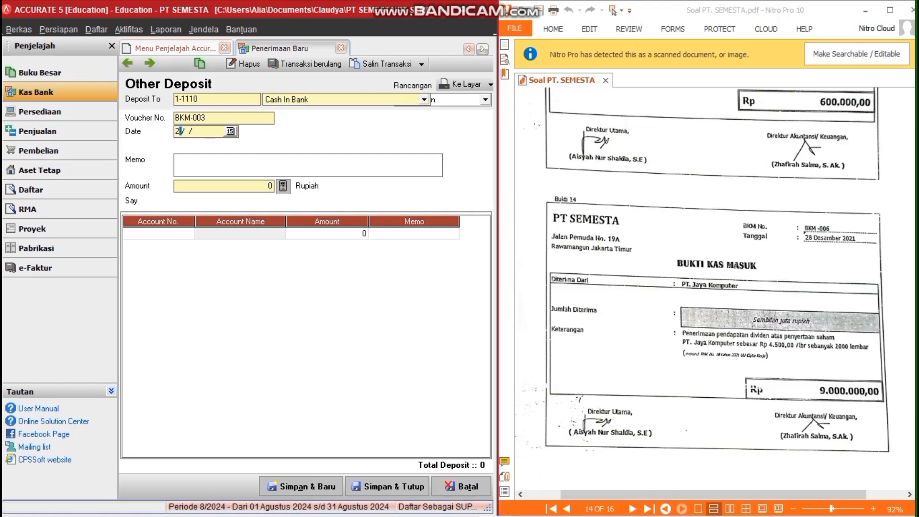
type("1")
key("Tab")
type("Penerimaan Pendapatan Dividen")
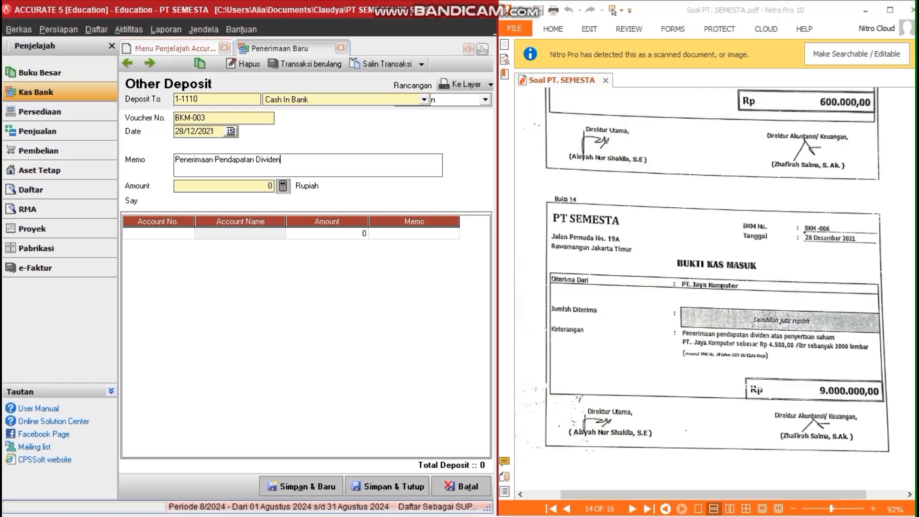
Add a Dividend Revenue line of 9.000.000 to the deposit, then calculate its total amount and save it
key("Tab")
key("Return")
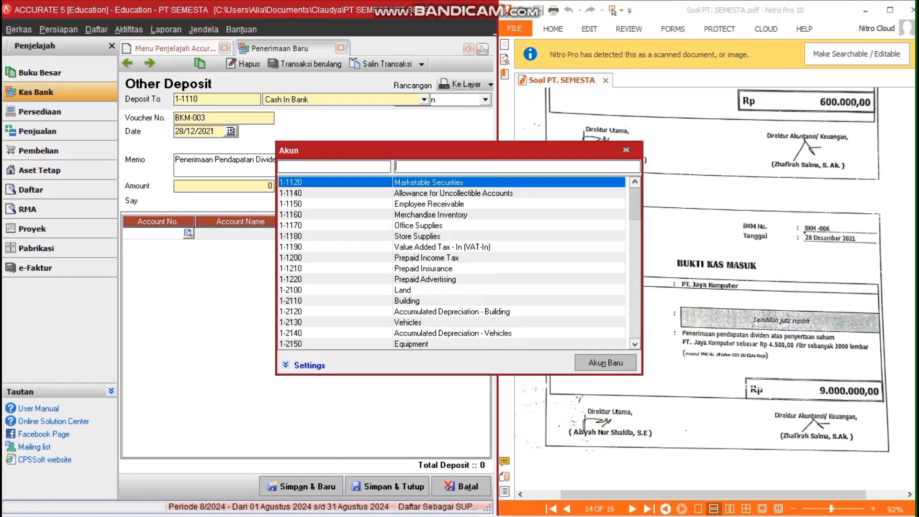
type("di")
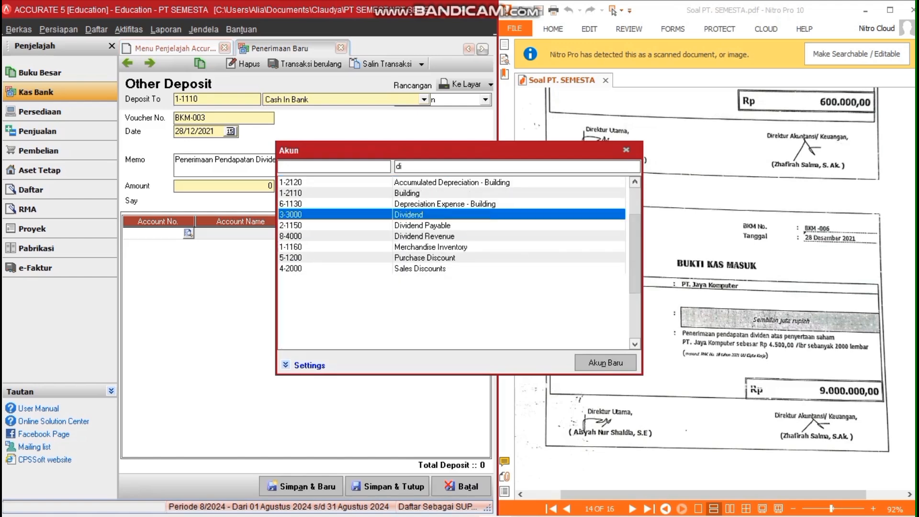
key("Down")
key("Down")
key("Return")
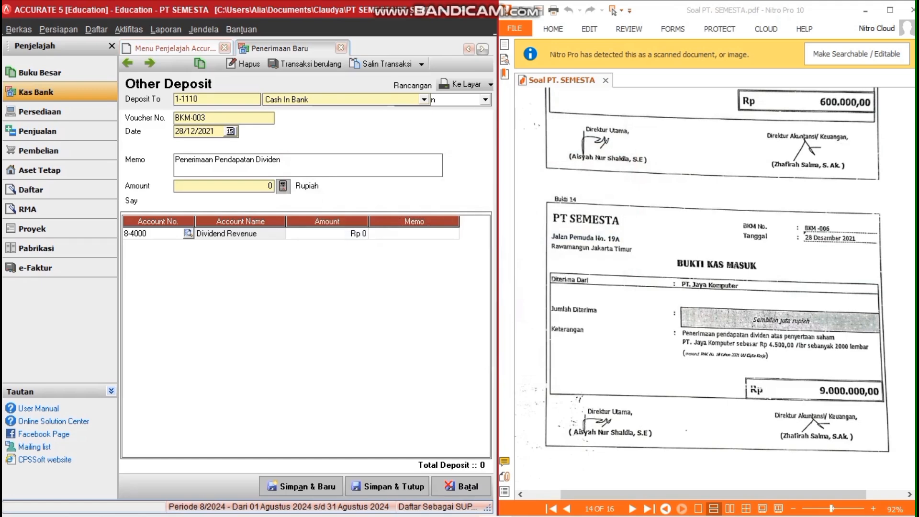
key("Tab")
type("9000000")
key("Tab")
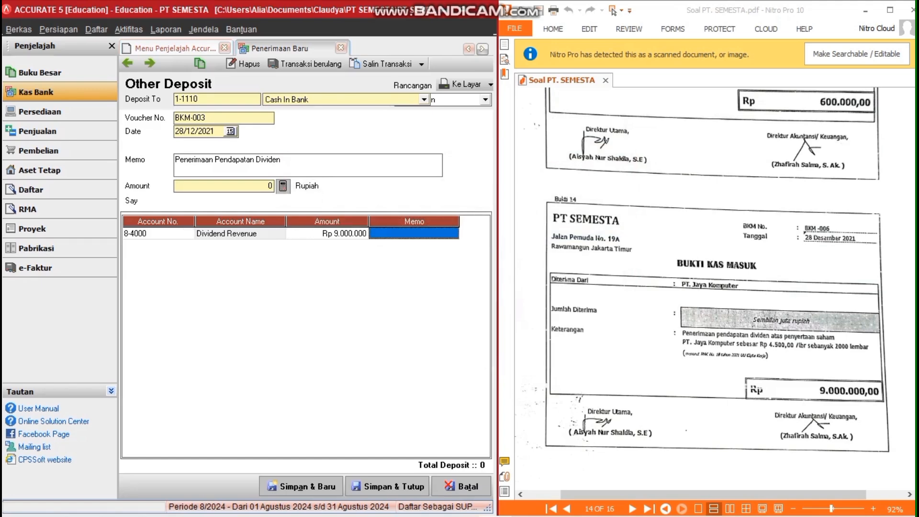
left_click(282, 186)
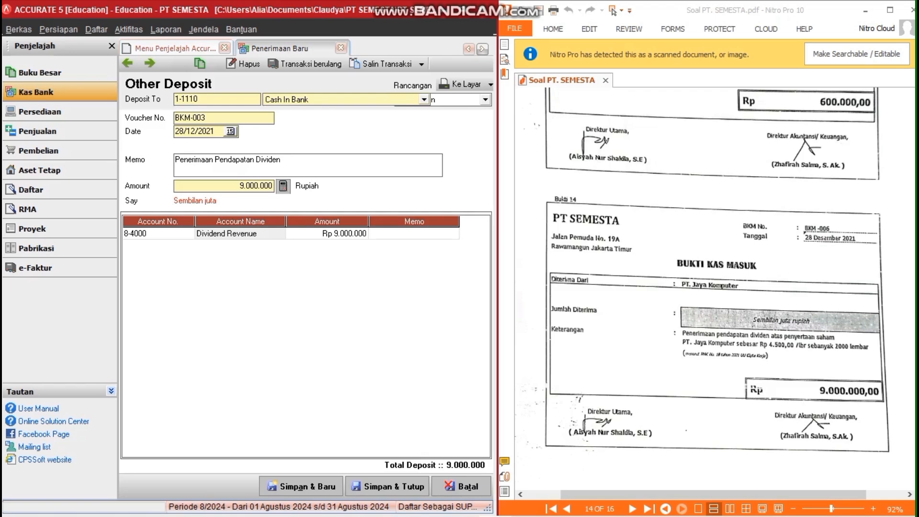
left_click(388, 486)
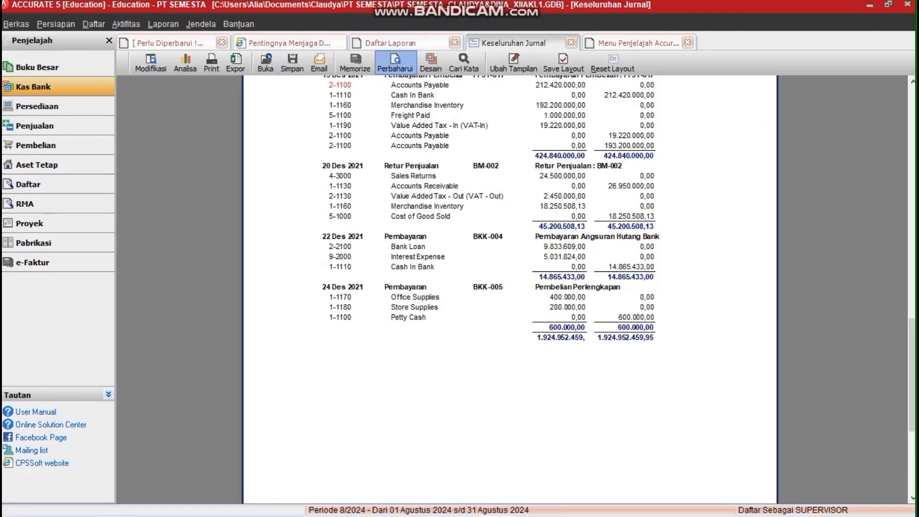
Refresh the Keseluruhan Jurnal report and check its last December 2021 entries, then review the memorial journal page in the PDF
left_click(395, 63)
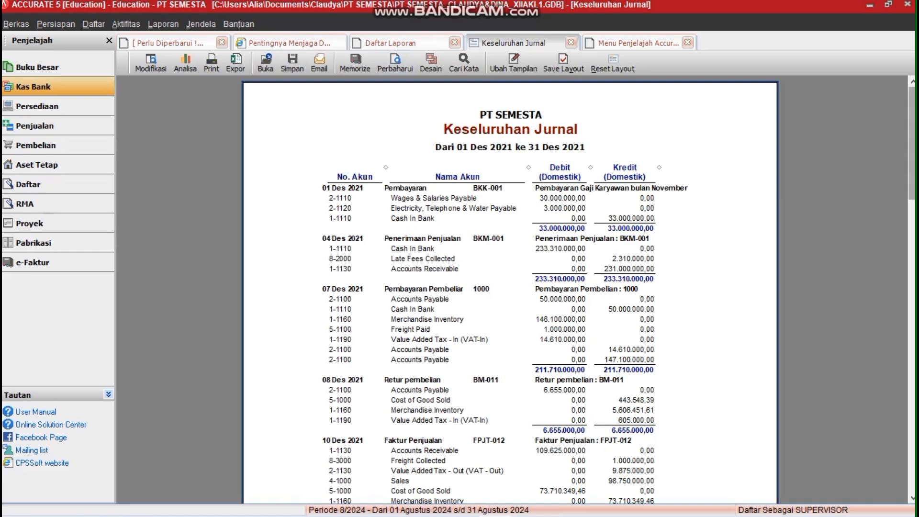
scroll(509, 287, "down", 20)
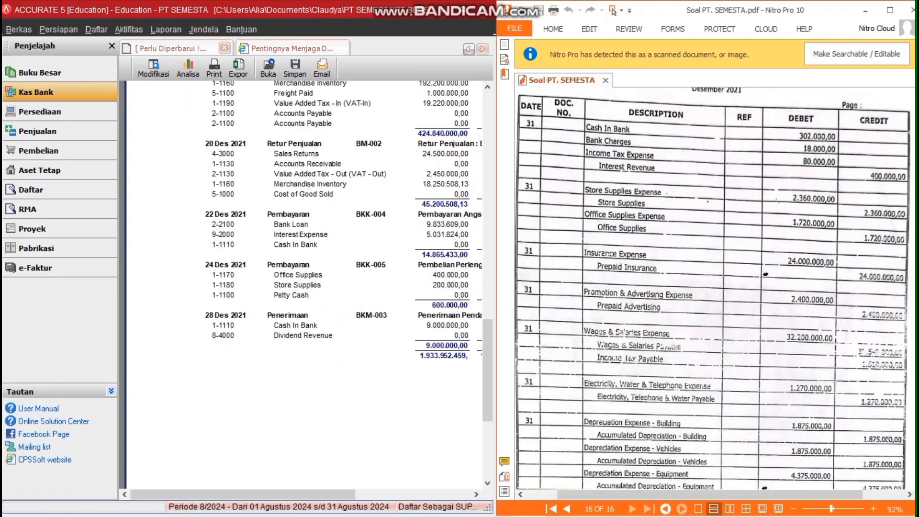
scroll(713, 288, "down", 1)
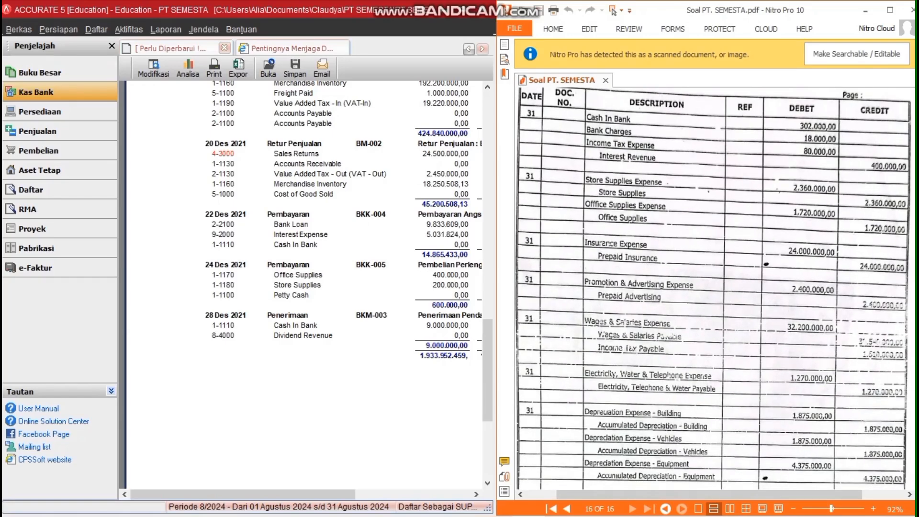
Start a new general Journal Voucher numbered AJP-01 and dated 31/12/2021
left_click(97, 30)
mouse_move(125, 74)
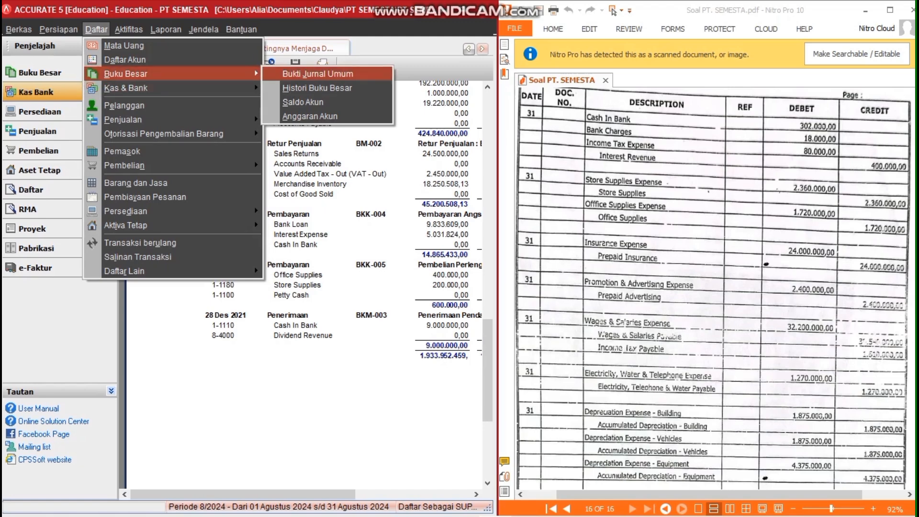
left_click(317, 74)
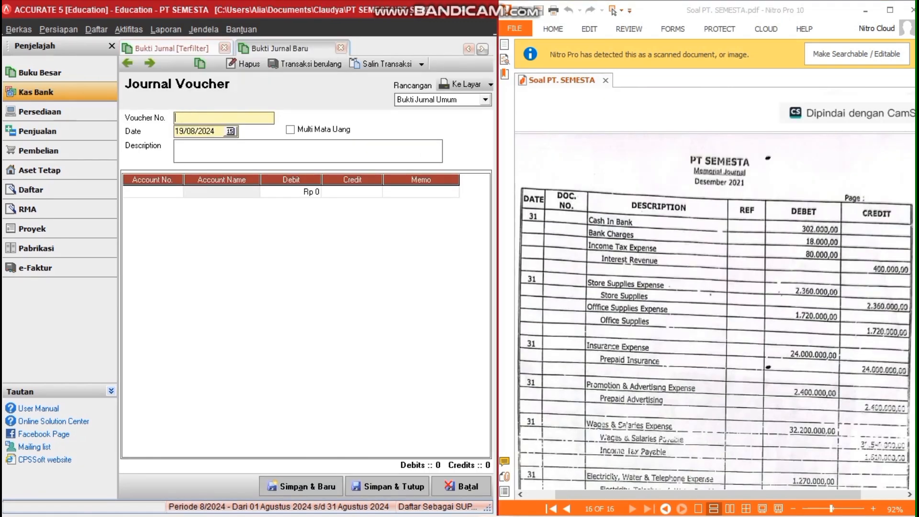
type("AJP-01")
key("Tab")
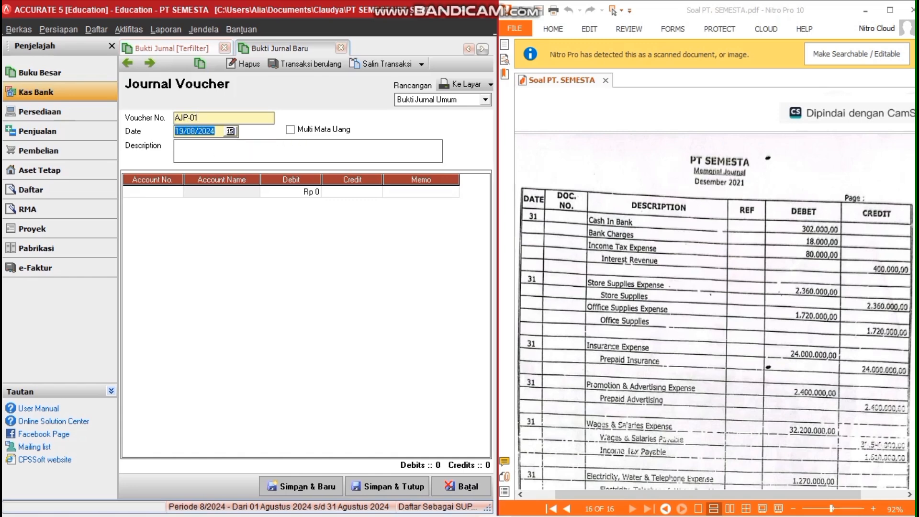
type("31/12/2021")
key("Tab")
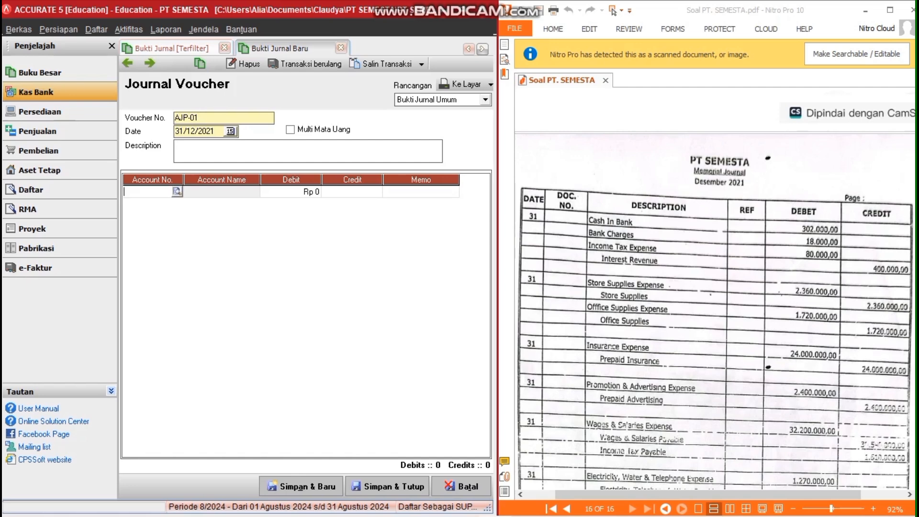
Add debit lines to journal AJP-01 for Cash In Bank at 302.000 and Bank Charges at 18.000
type("cash")
key("Return")
key("Tab")
type("302000")
key("Down")
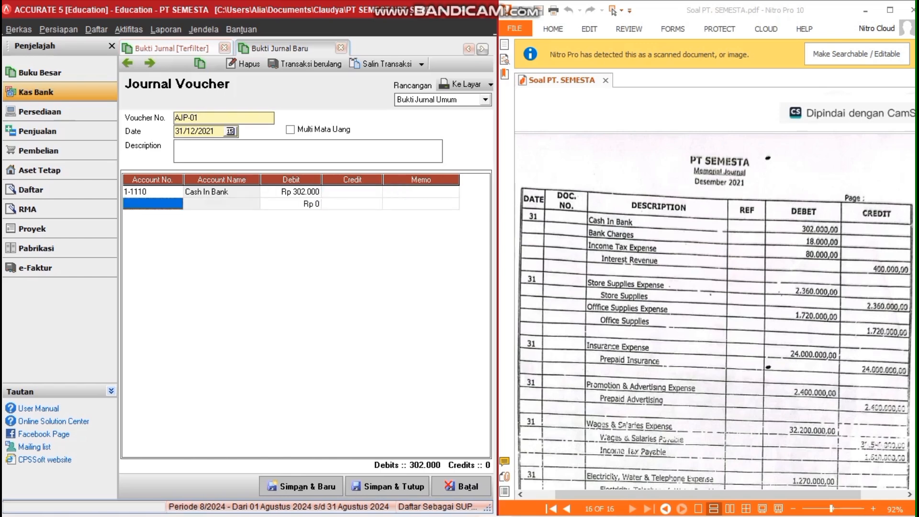
type("bank")
key("Return")
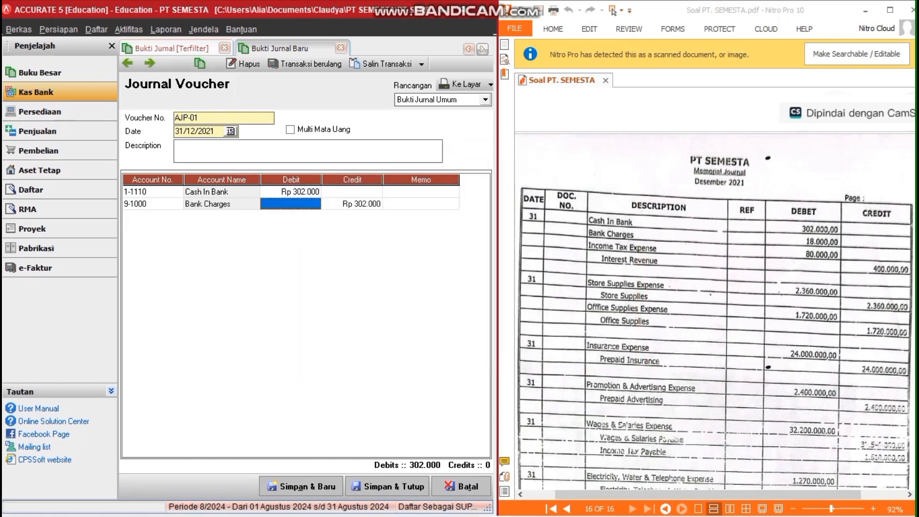
type("18000")
key("Down")
Add an Income Tax Expense line with a debit of 80.000 to journal AJP-01
type("i")
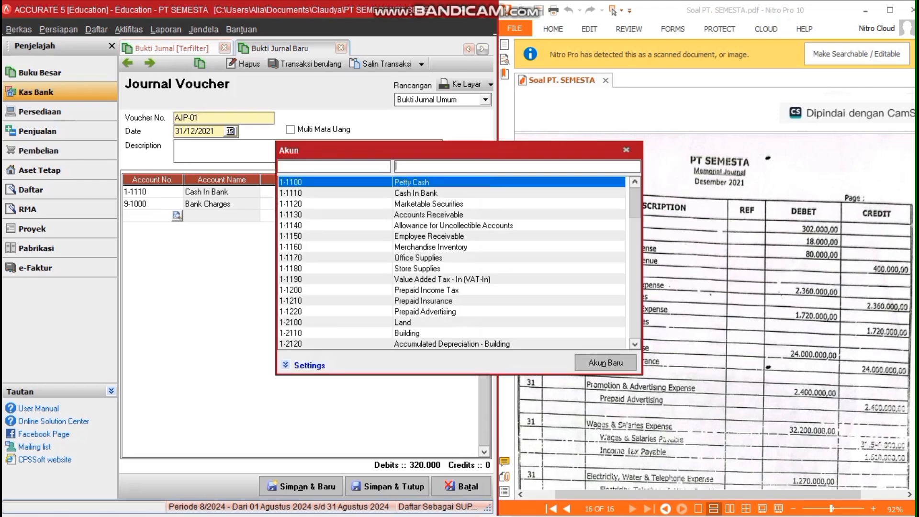
type("inco")
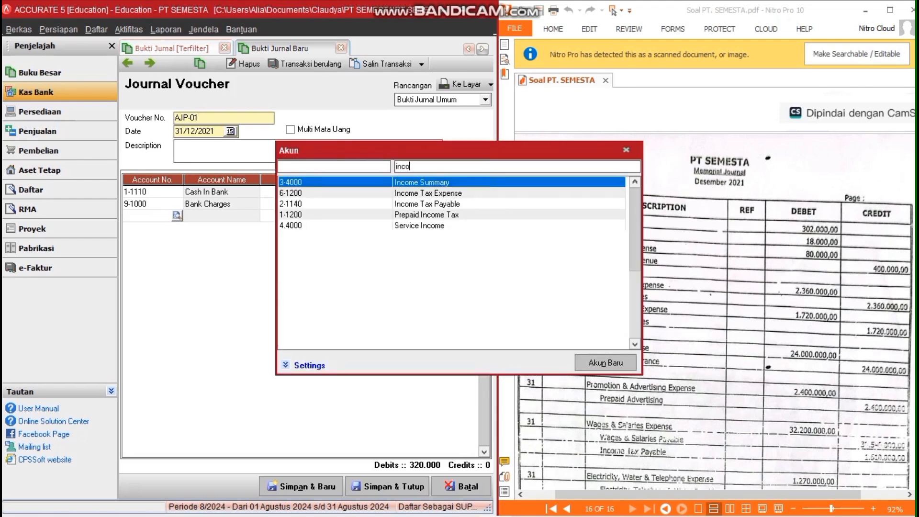
key("Down")
key("Return")
type("80000")
key("Down")
Add an Interest Revenue line with a credit of 400.000 to journal AJP-01
type("inte")
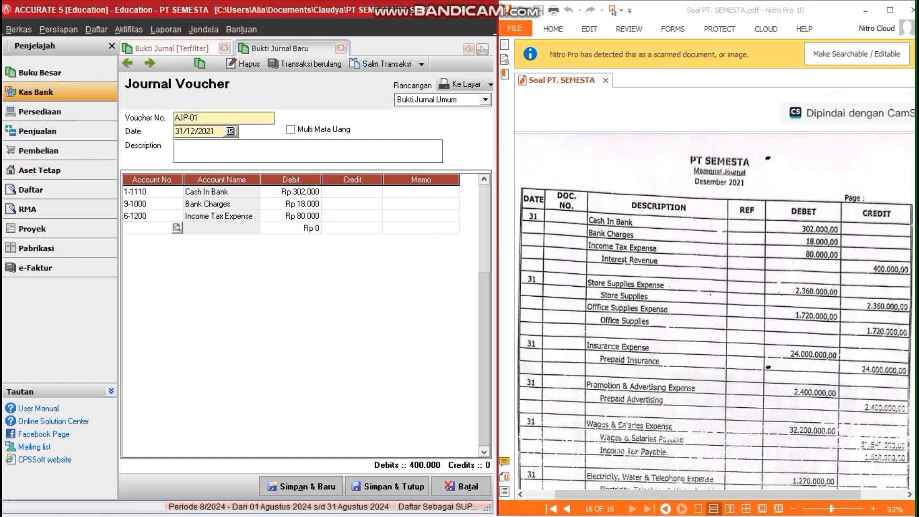
key("Down")
key("Return")
key("Return")
type("400000")
key("Return")
key("Return")
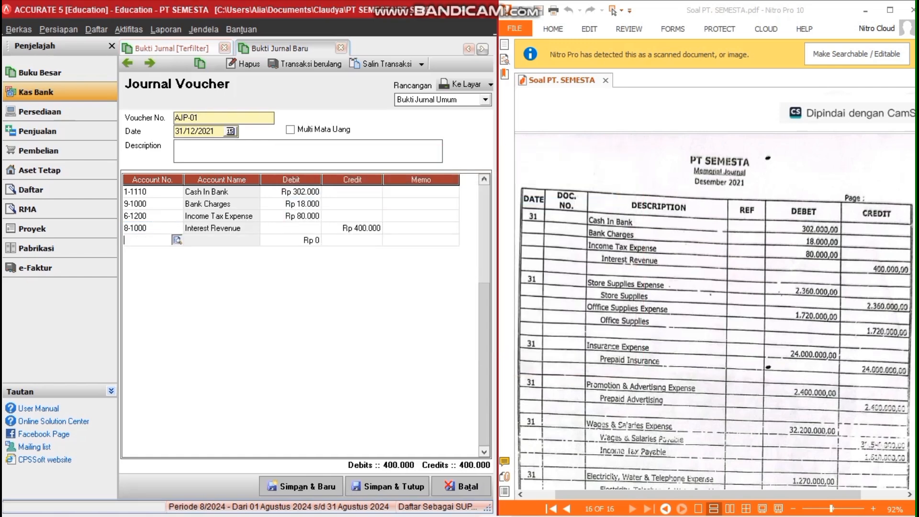
Add a Store Supplies Expense line with a debit of 2.360.000 to journal AJP-01
key("Return")
type("so")
key("BackSpace")
key("BackSpace")
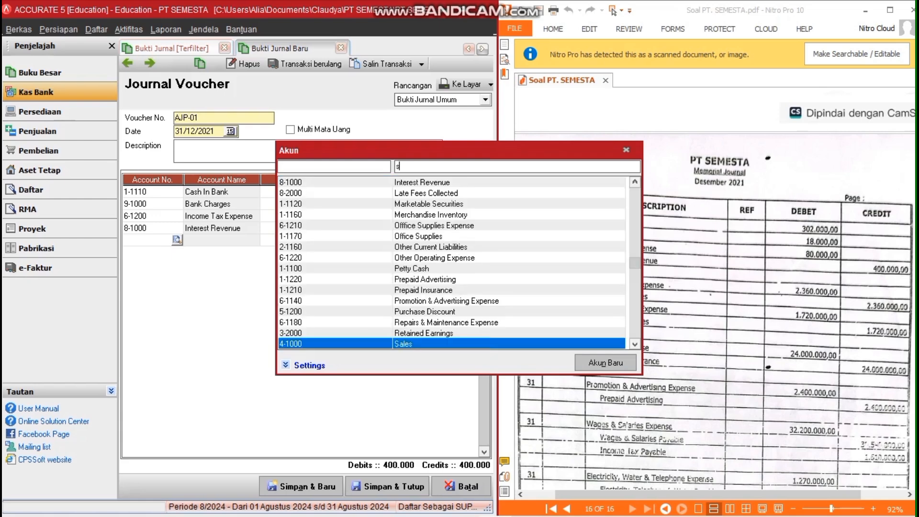
type("stor")
key("Down")
key("Return")
type("2")
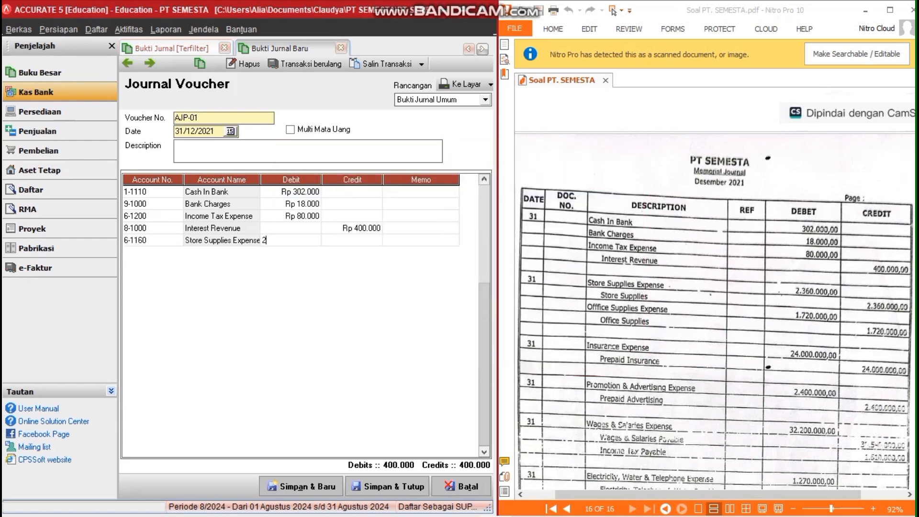
type("360000")
key("Return")
Add a Store Supplies line with a credit of 2.360.000 to journal AJP-01
key("Return")
double_click(418, 269)
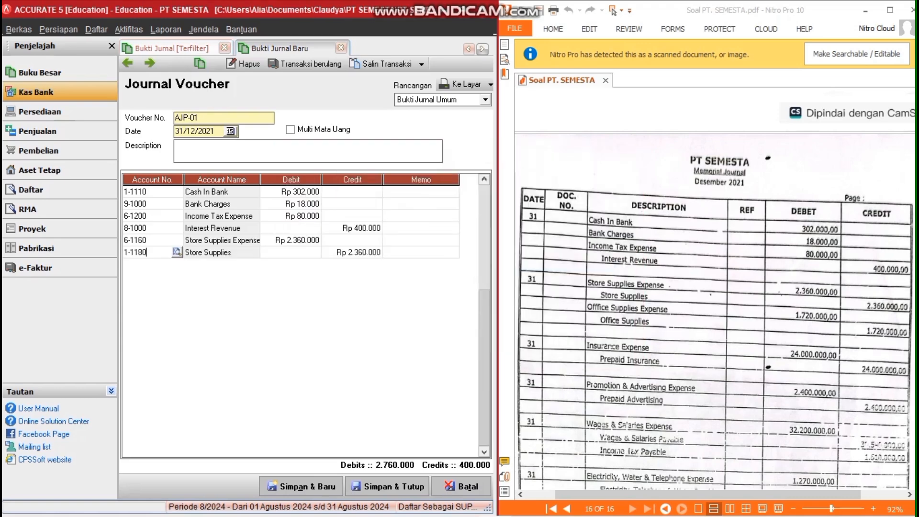
left_click(421, 253)
key("Tab")
Add an Office Supplies Expense line with a debit of 1.720.000 to journal AJP-01
double_click(153, 264)
type("of")
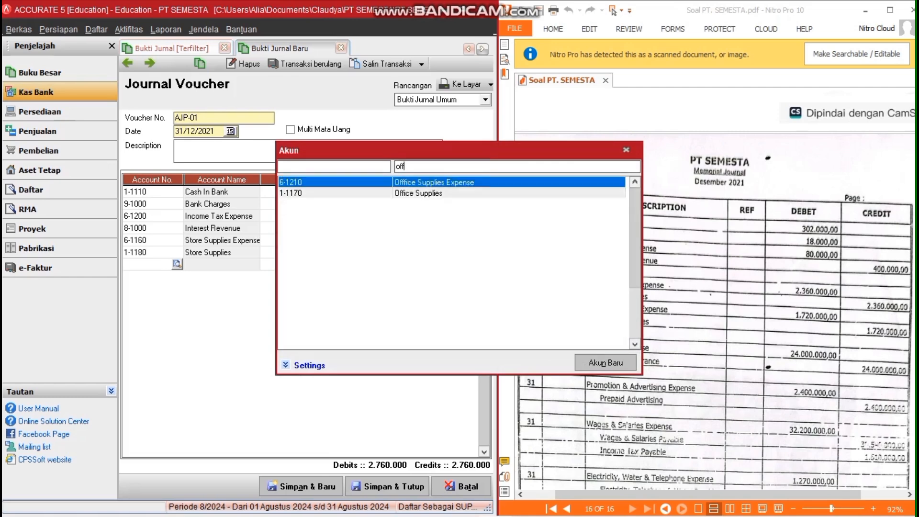
key("Return")
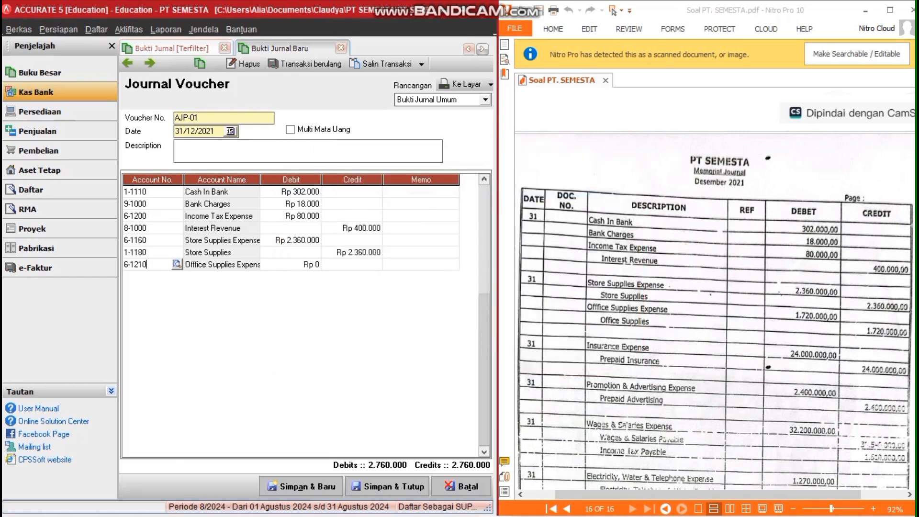
key("Tab")
type("01720000")
key("Return")
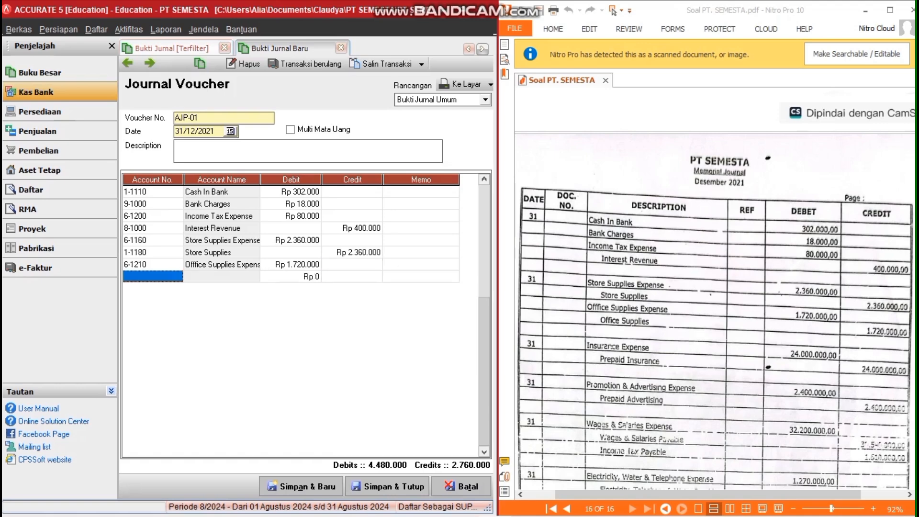
Add an Office Supplies line with a credit of 1.720.000 to journal AJP-01
key("Return")
key("Return")
key("Tab")
type("of")
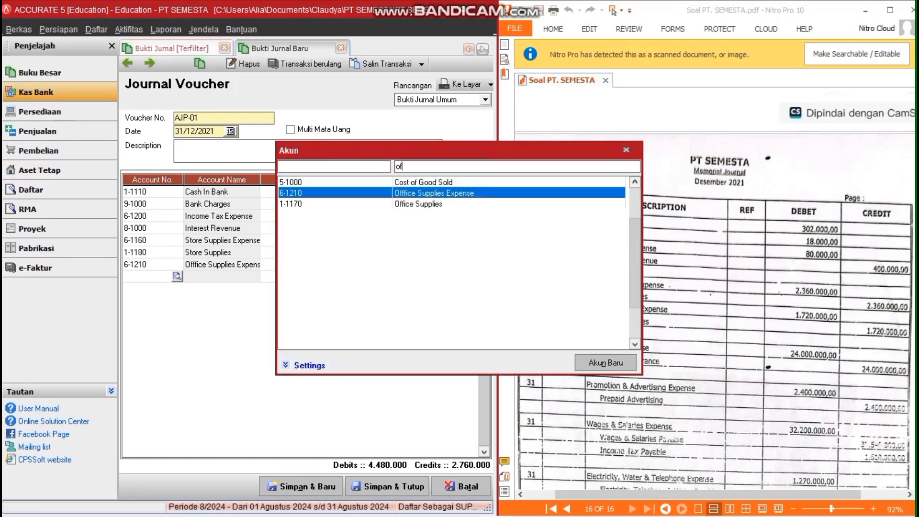
key("Down")
key("Return")
key("Return")
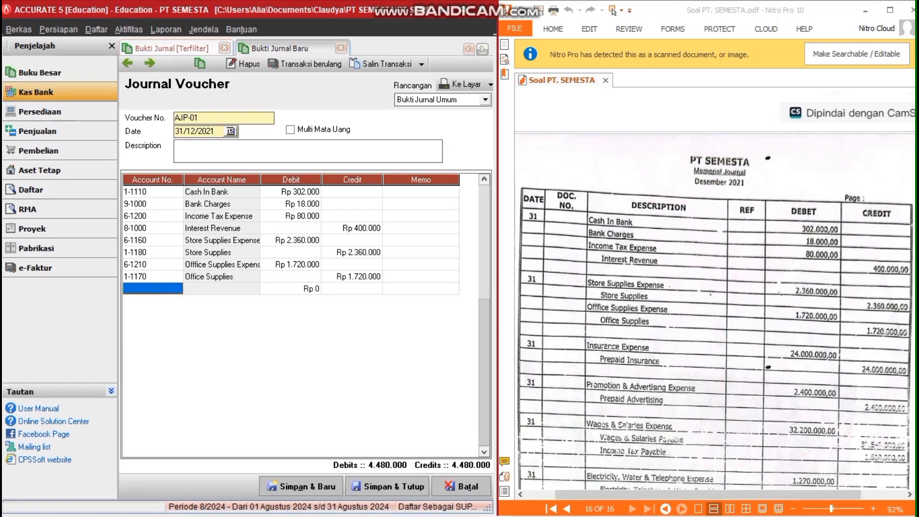
Add an Insurance Expense line with a debit of 24.000.000 to journal AJP-01
key("Return")
key("Return")
key("Tab")
type("insu")
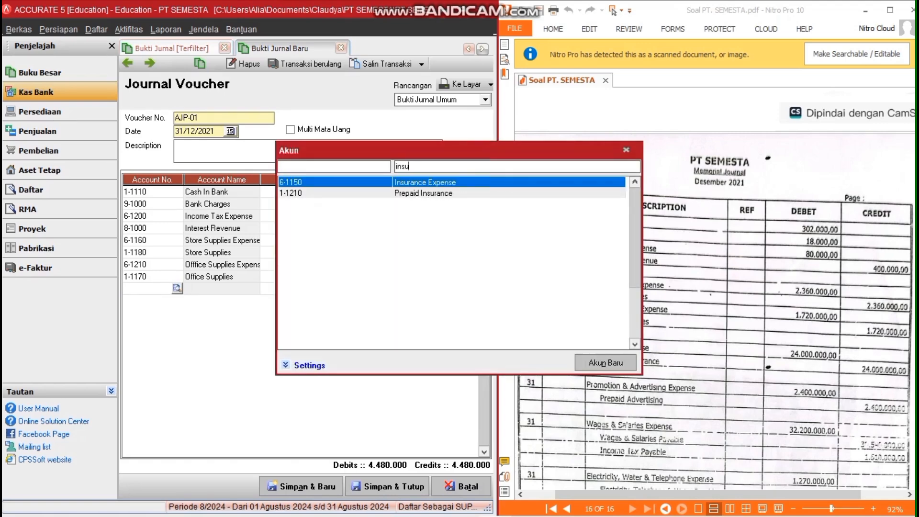
key("Return")
key("Tab")
type("0")
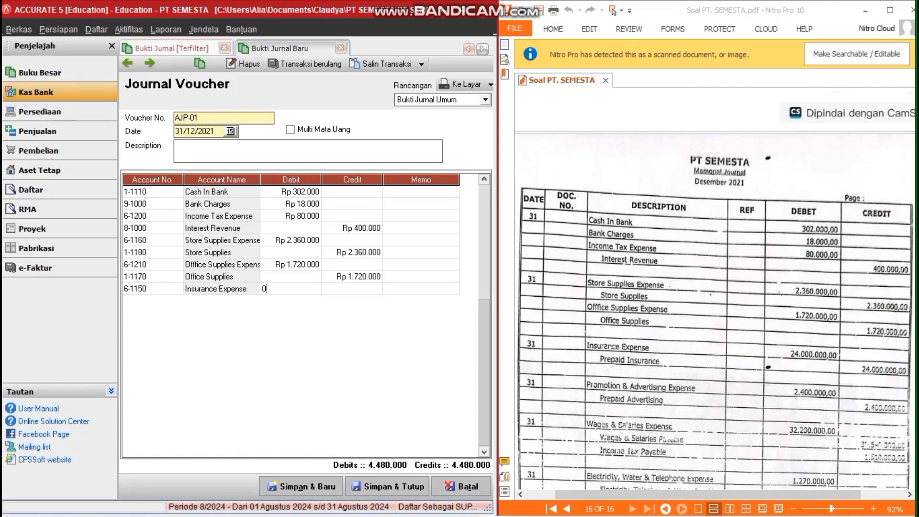
type("24000000")
key("Return")
key("Return")
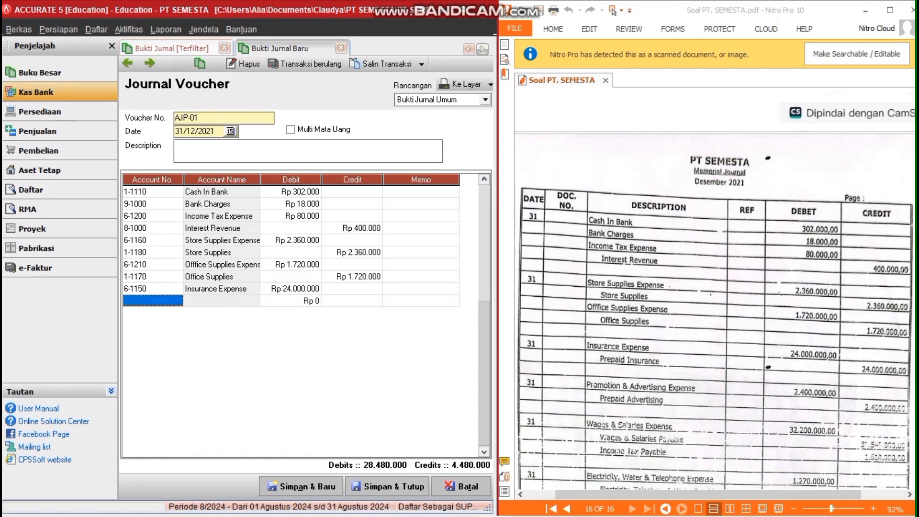
Add a Prepaid Insurance line with a credit of 24.000.000 to journal AJP-01
key("Return")
key("Return")
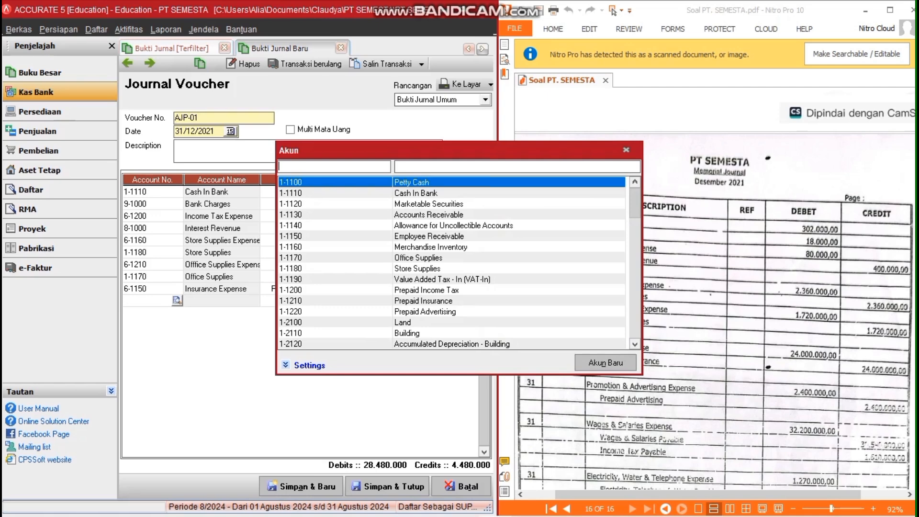
double_click(423, 301)
key("Return")
key("Return")
key("Return")
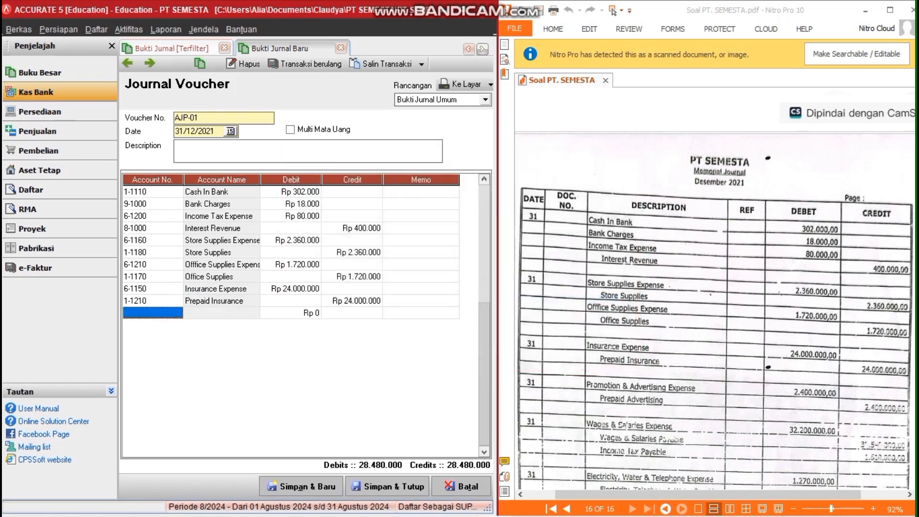
Add a Promotion & Advertising Expense line with a debit of 2.400.000 to journal AJP-01
key("Return")
key("Return")
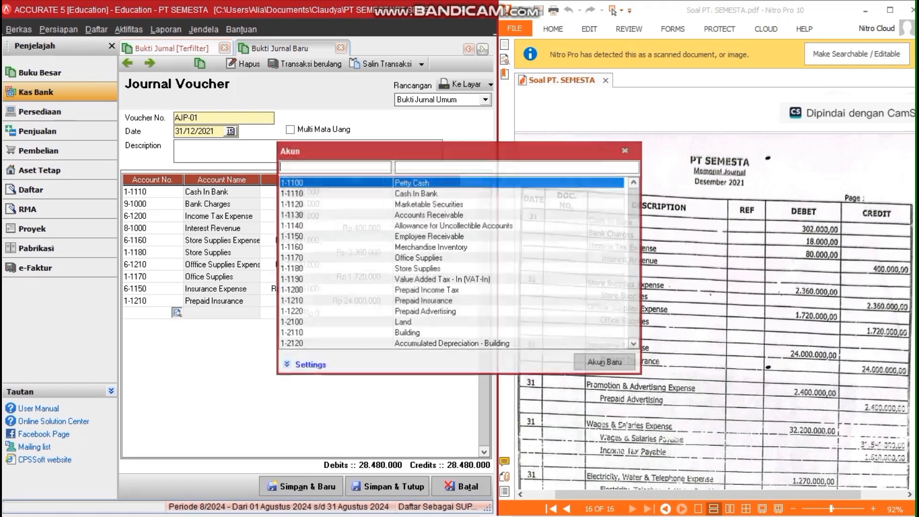
type("prom")
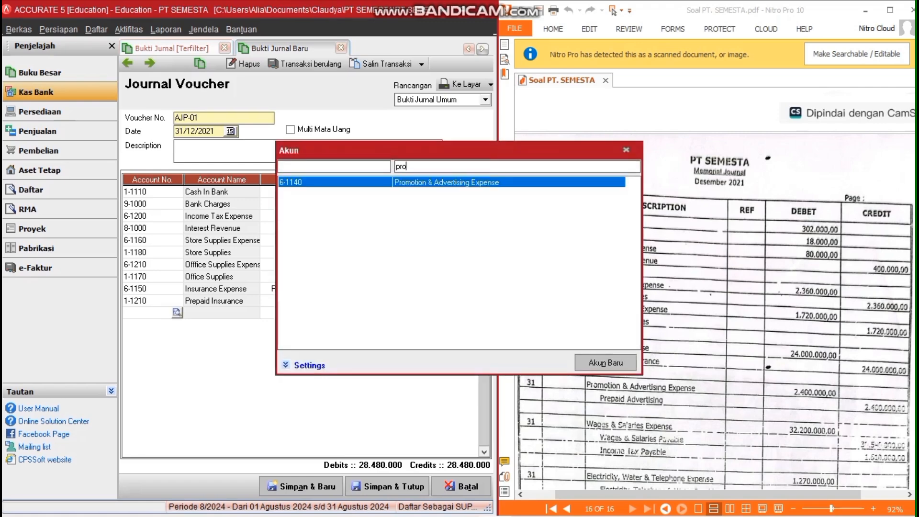
key("Return")
key("Return")
key("Return")
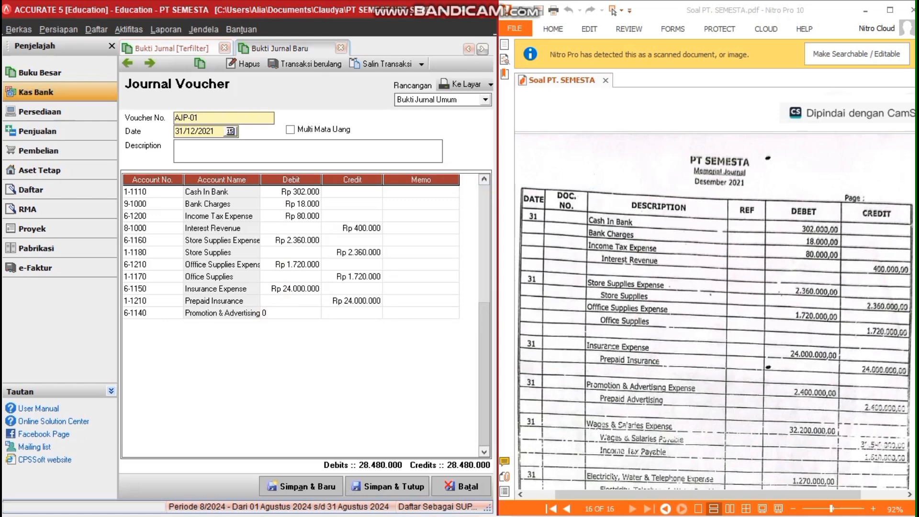
type("2.400.000")
key("Return")
key("Return")
key("Return")
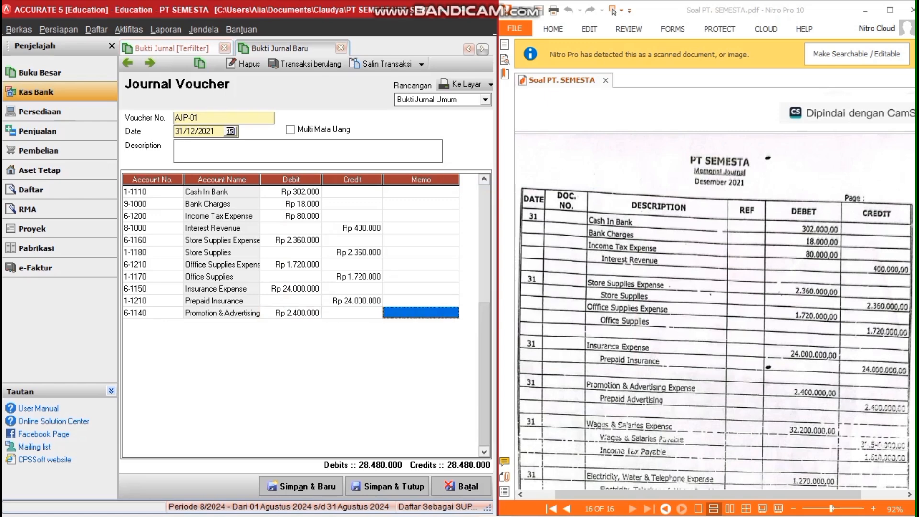
Add a Prepaid Advertising line with a credit of 2.400.000 to journal AJP-01
key("Return")
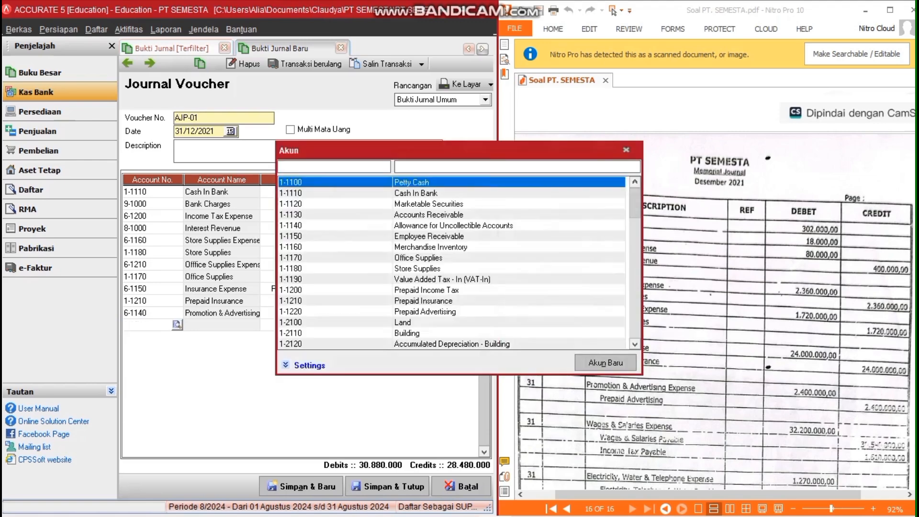
double_click(425, 311)
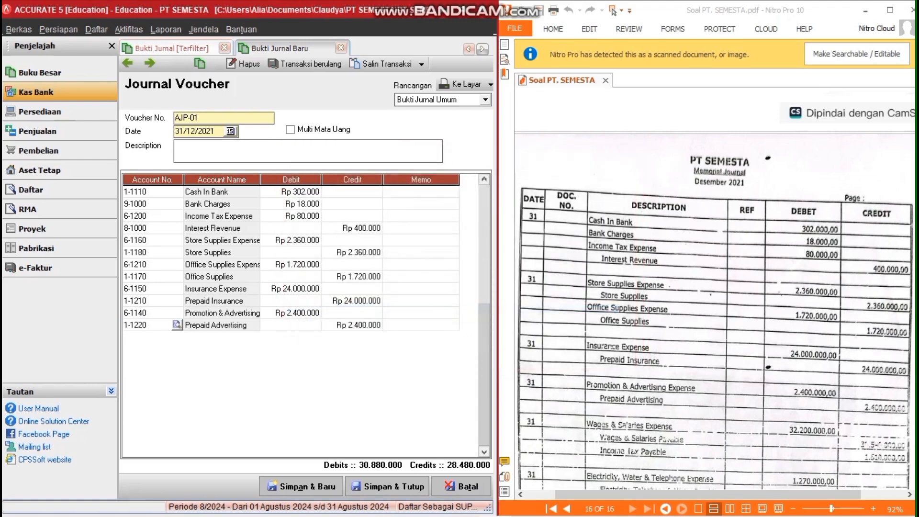
key("Return")
key("Return")
key("Return")
Add a Wages & Salaries Expense line with a debit of 32.200.000 to journal AJP-01
key("Return")
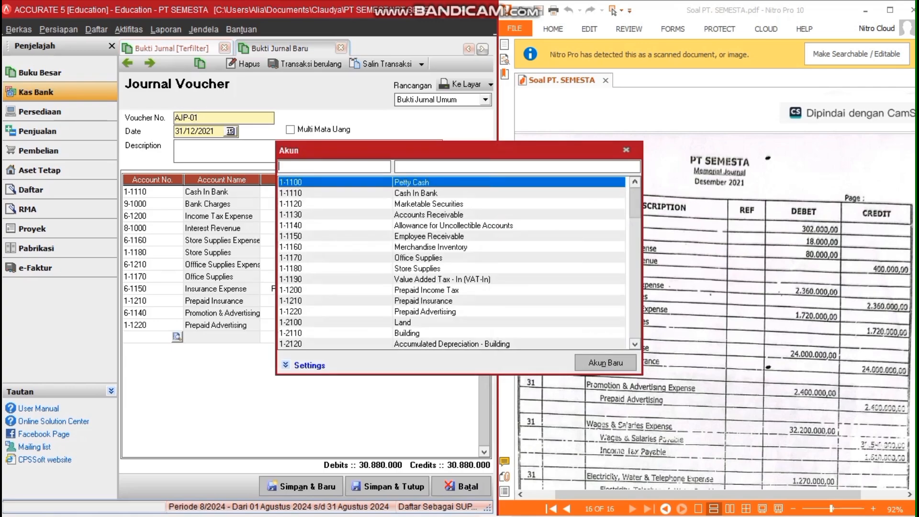
type("wag")
key("Return")
key("Return")
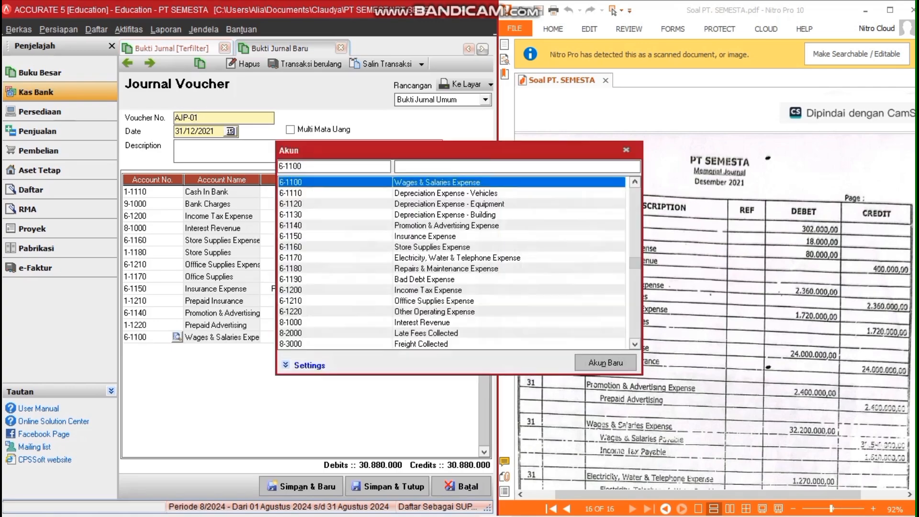
key("Return")
key("Return")
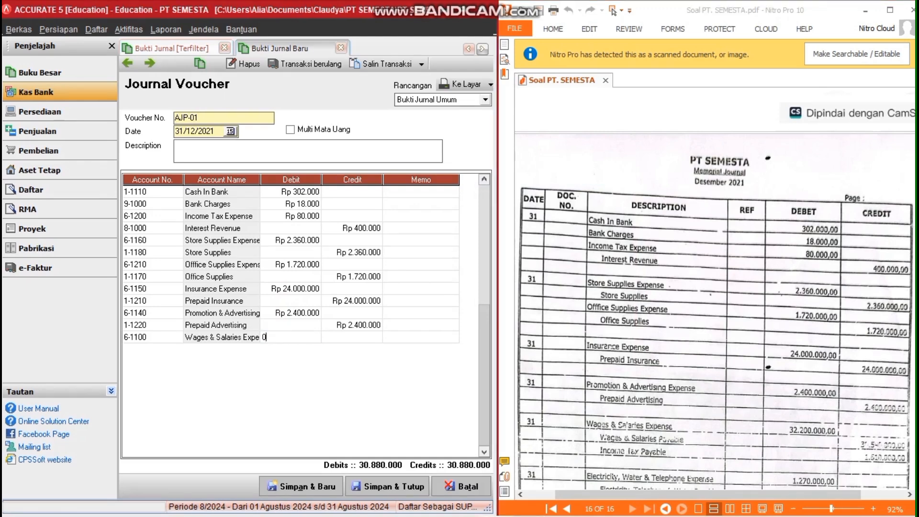
type("32200000")
key("Return")
key("Return")
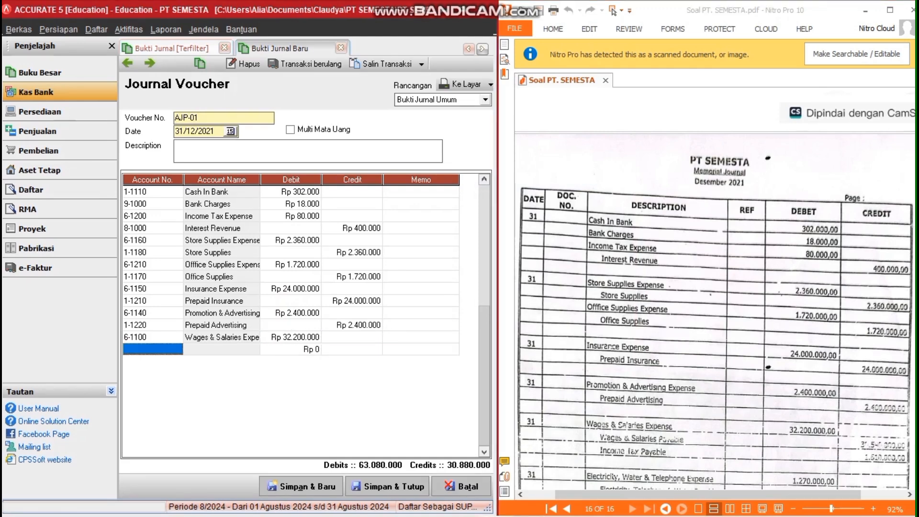
Add a Wages & Salaries Payable line with a credit of 30.590.000 to journal AJP-01
key("Return")
type("wages")
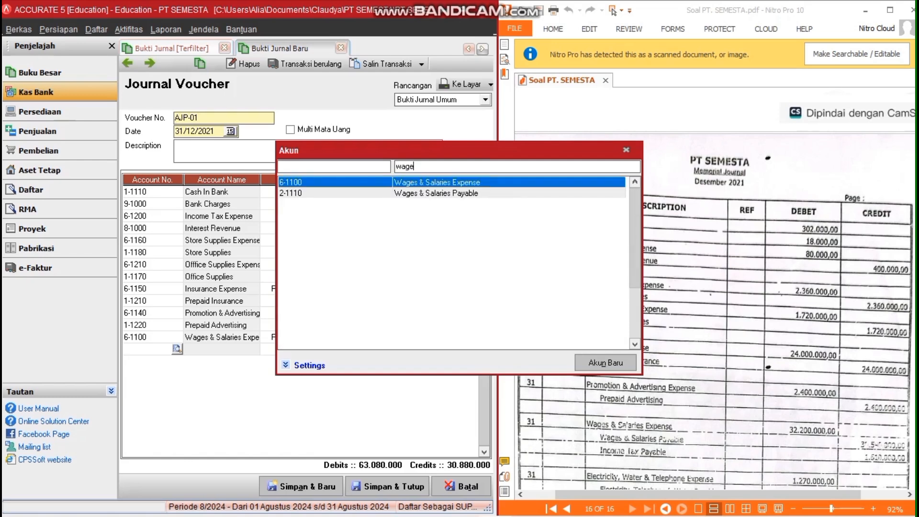
key("Down")
key("Return")
key("Return")
key("Return")
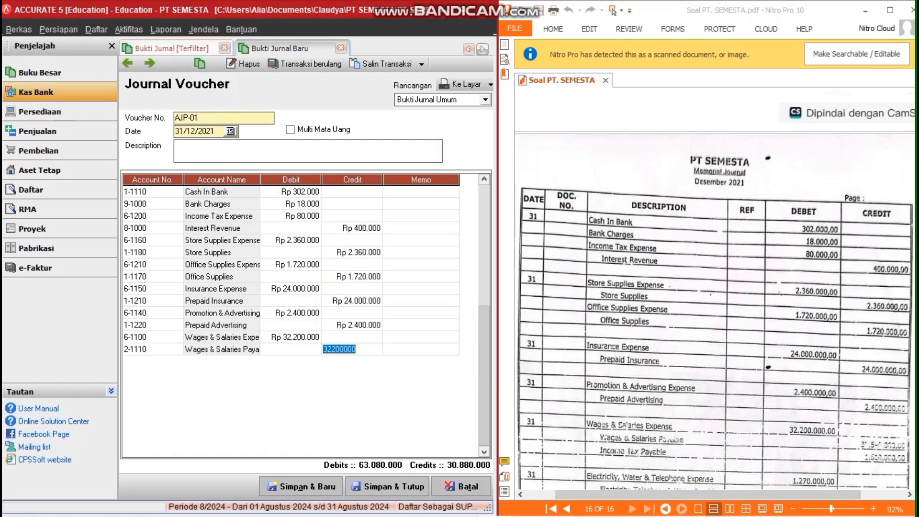
key("Return")
key("Return")
Add an Income Tax Payable line with a credit of 1.610.000 to journal AJP-01
key("Return")
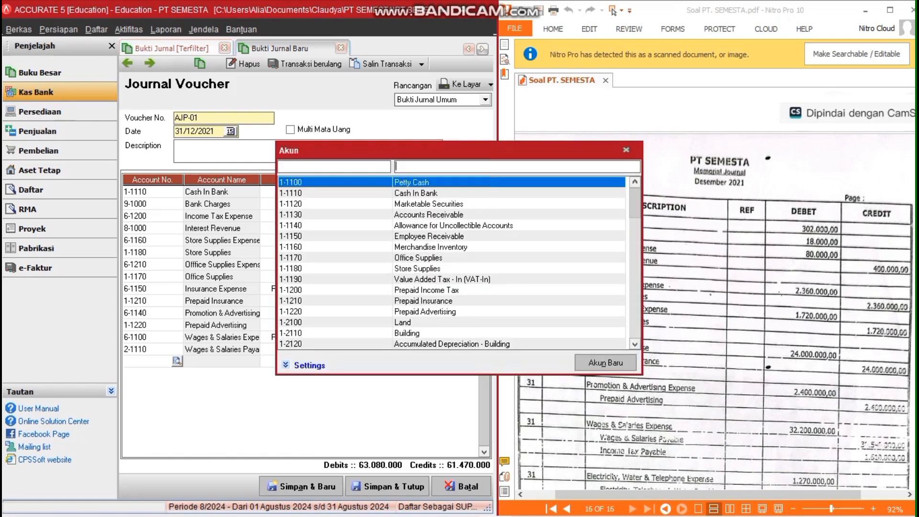
type("inc")
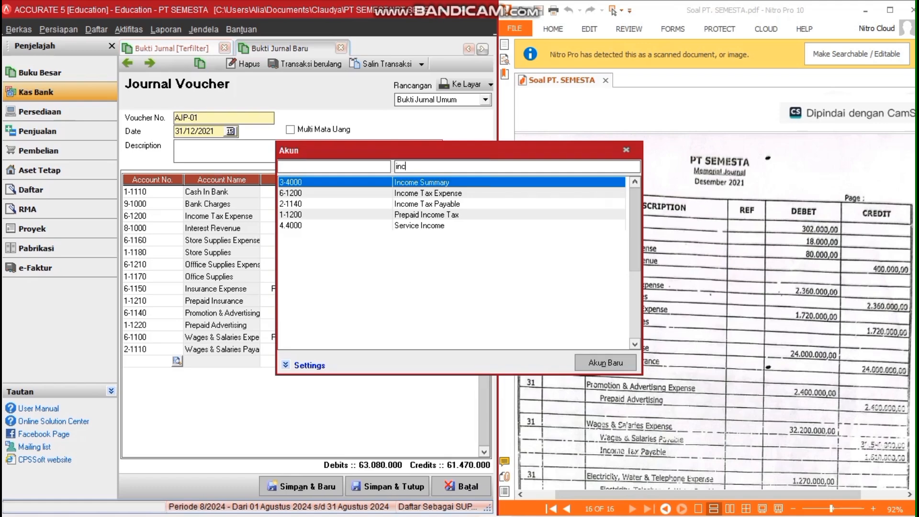
key("Down")
key("Down")
key("Return")
key("Return")
key("Return")
key("Return")
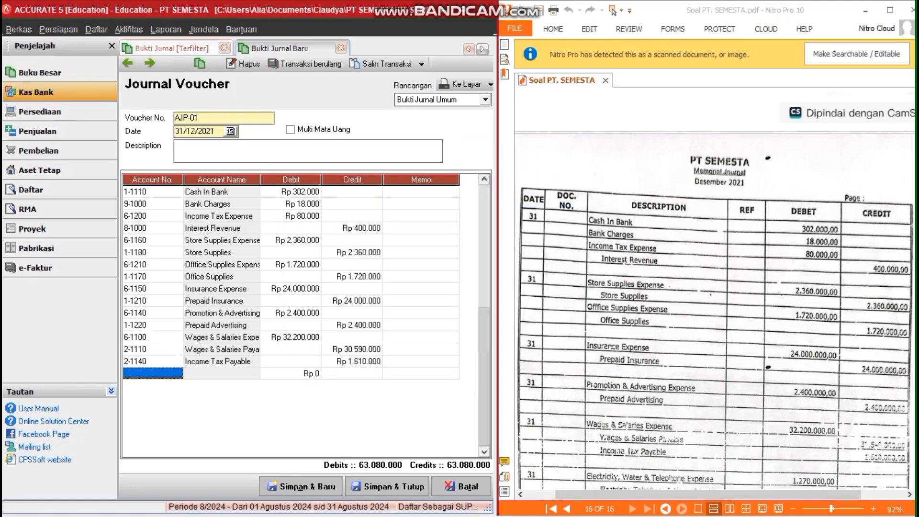
Add an Electricity, Water & Telephone Expense line with a debit of 1.270.000 to journal AJP-01
key("Return")
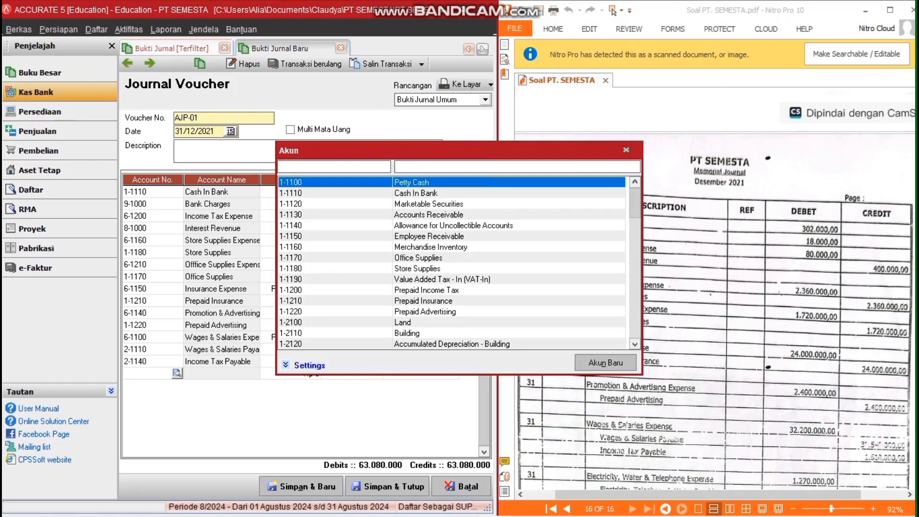
left_click(715, 292)
scroll(716, 291, "down", 4)
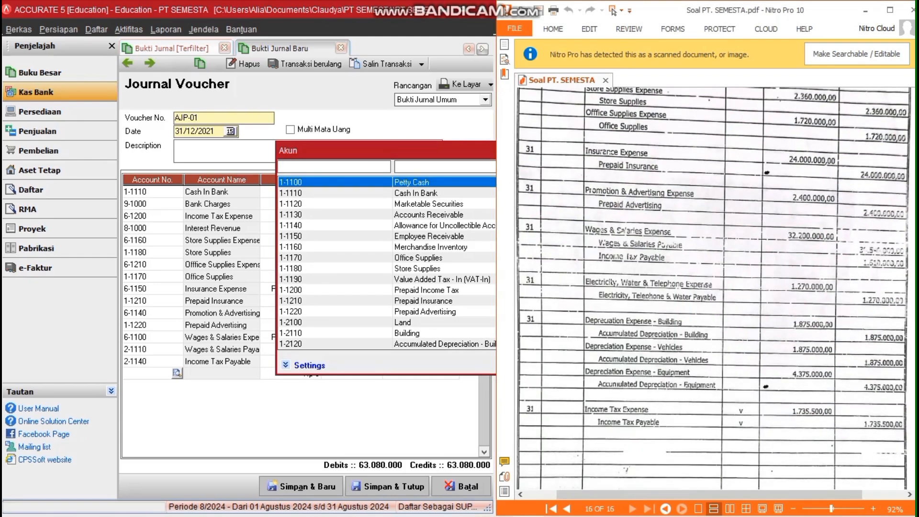
key("alt+Tab")
type("e")
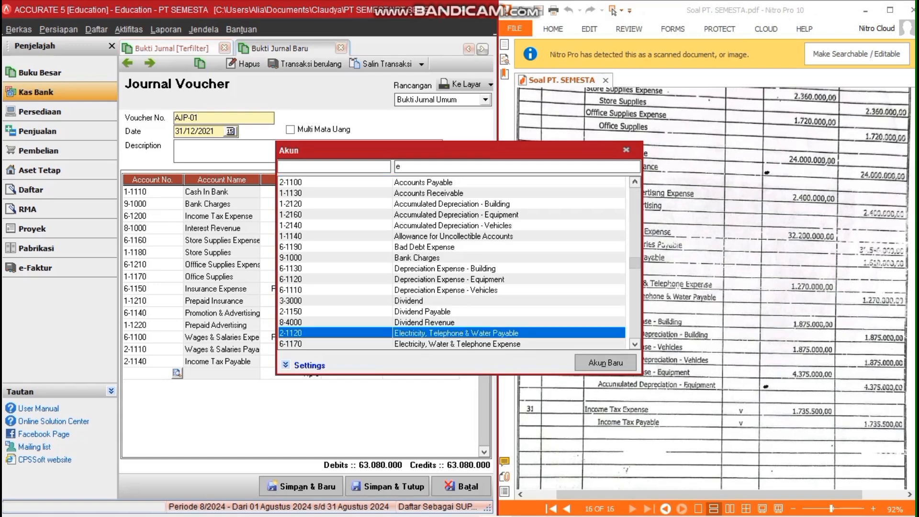
key("Down")
key("Return")
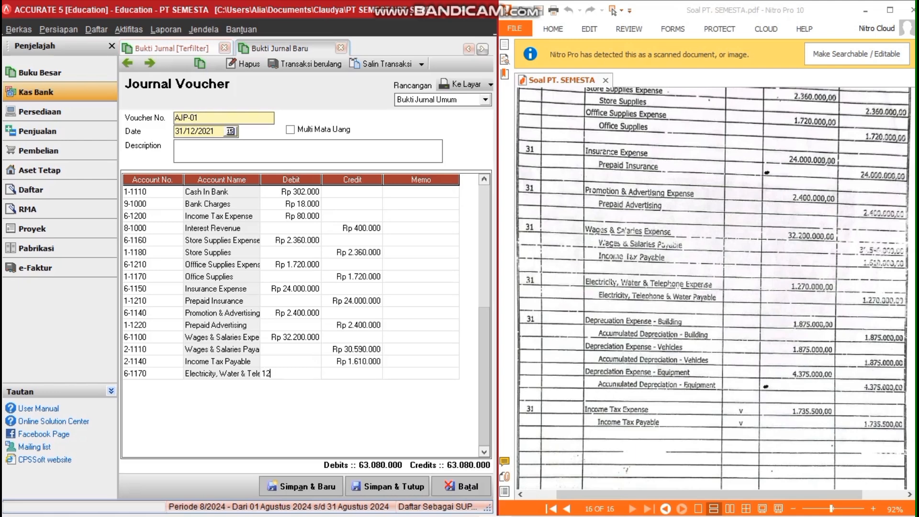
type("1.270.000")
key("Return")
key("Return")
key("Return")
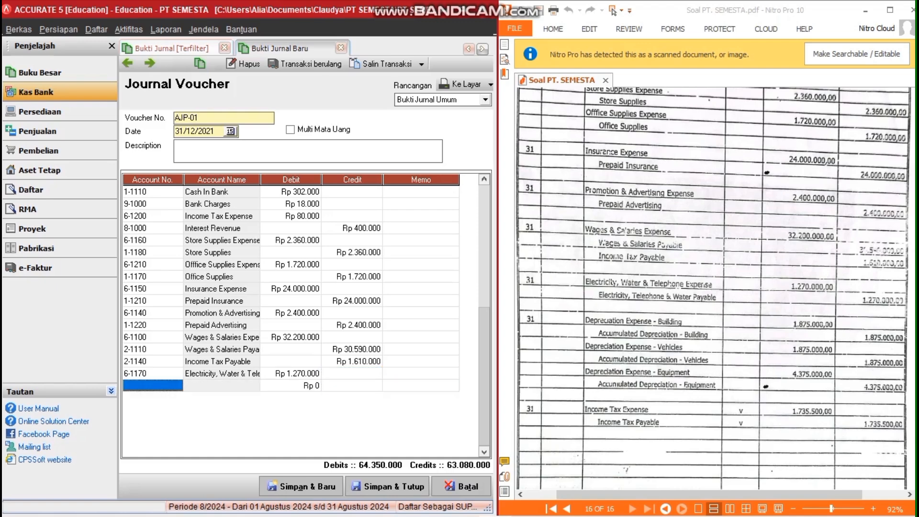
Add an Electricity, Telephone & Water Payable line with a credit of 1.270.000 to journal AJP-01
key("Return")
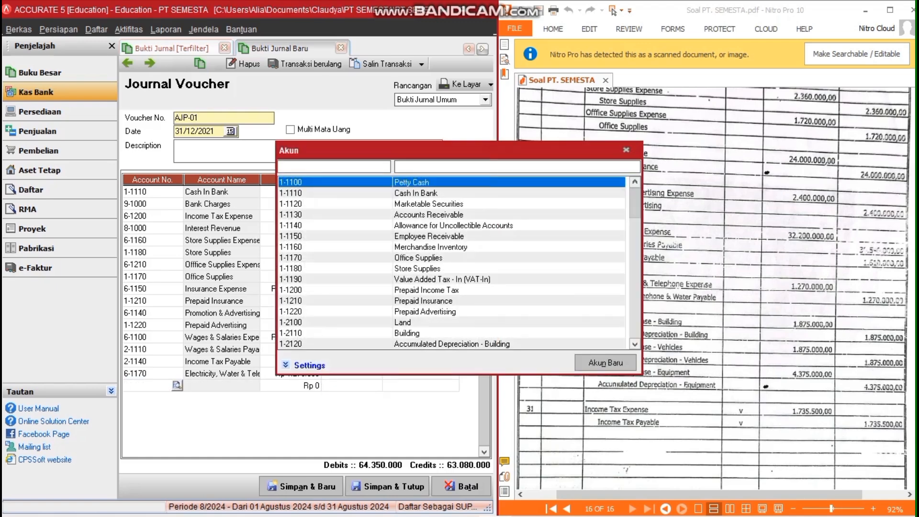
type("el")
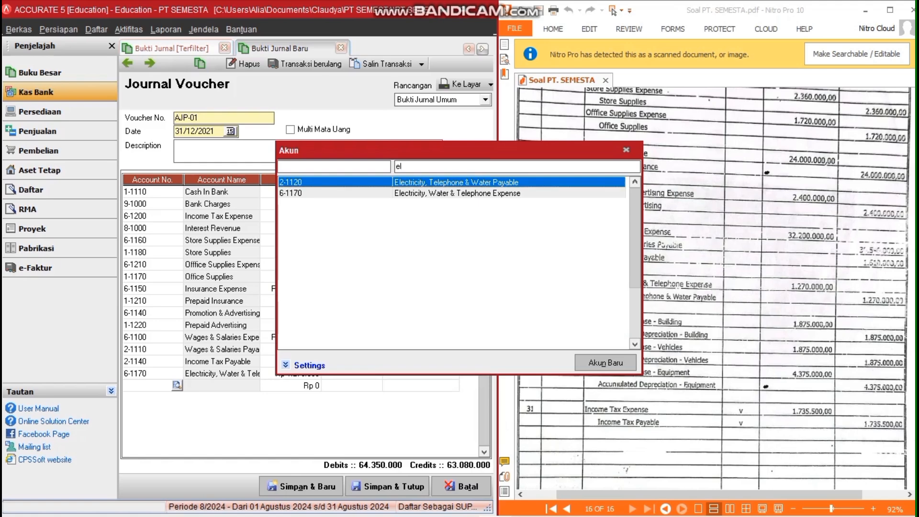
key("Return")
left_click(352, 386)
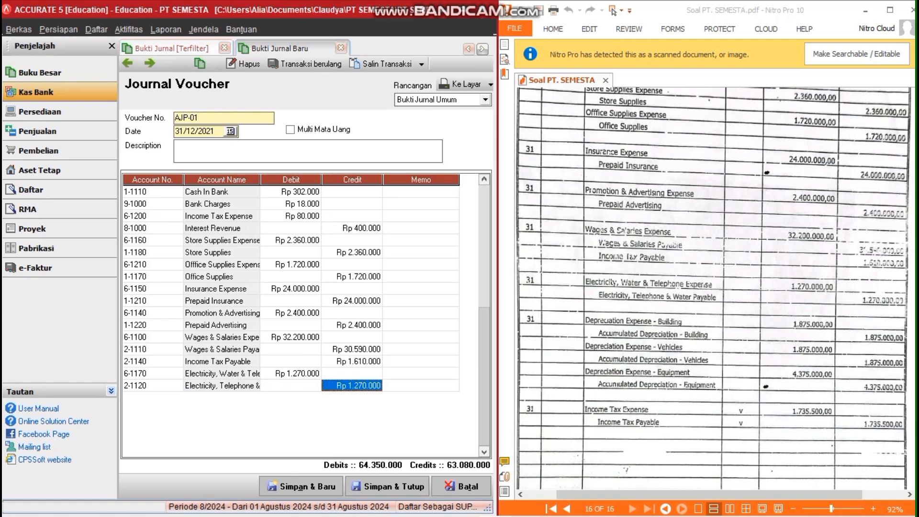
key("Return")
Add an Income Tax Expense line with a debit of 1.735.500 to journal AJP-01
key("ctrl+Return")
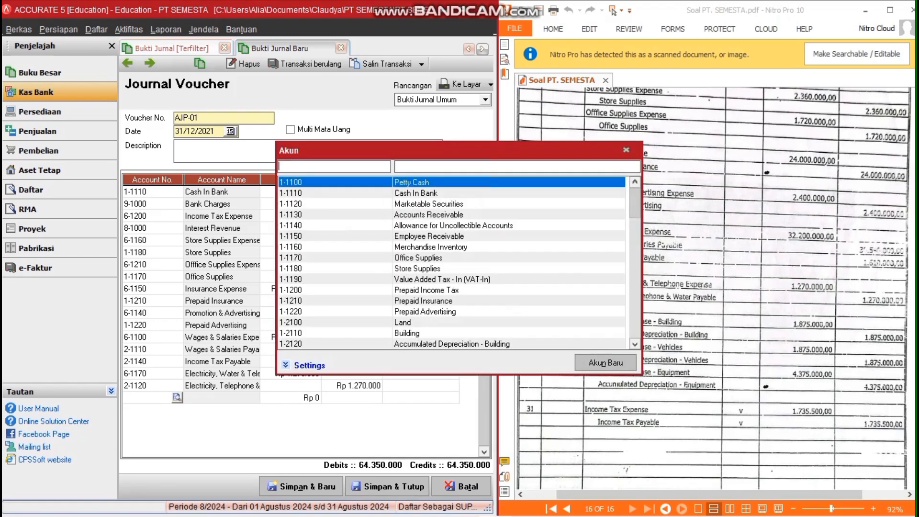
key("Tab")
type("inco")
key("Down")
key("Return")
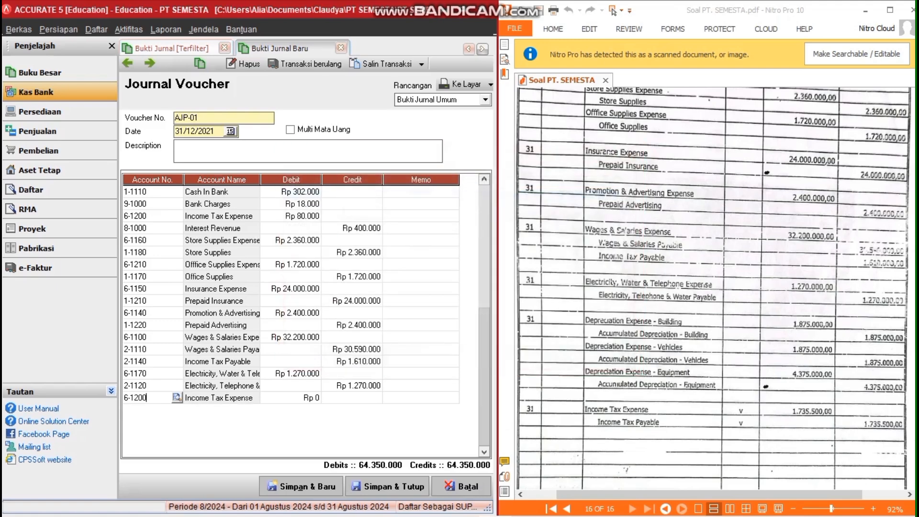
key("Tab")
type("1.735.500")
key("Return")
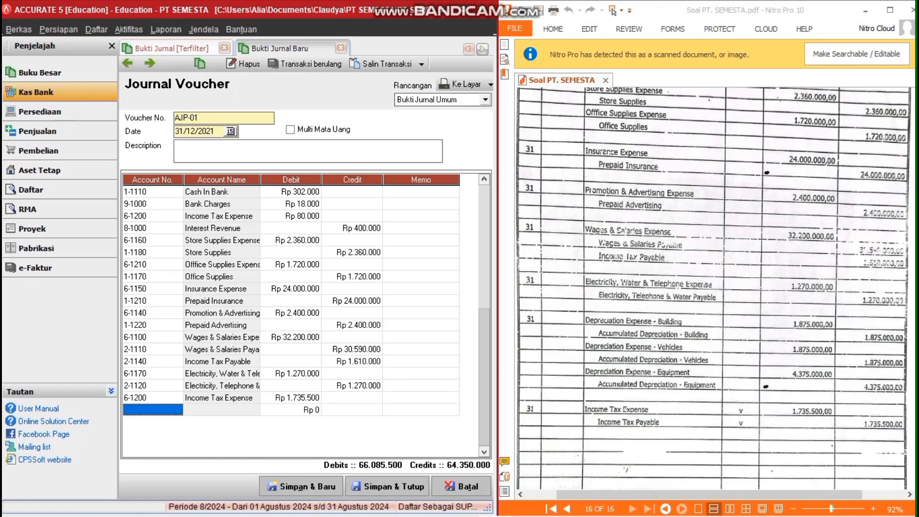
Add an Income Tax Payable line with a credit of 1.735.500 to journal AJP-01
key("Return")
key("Return")
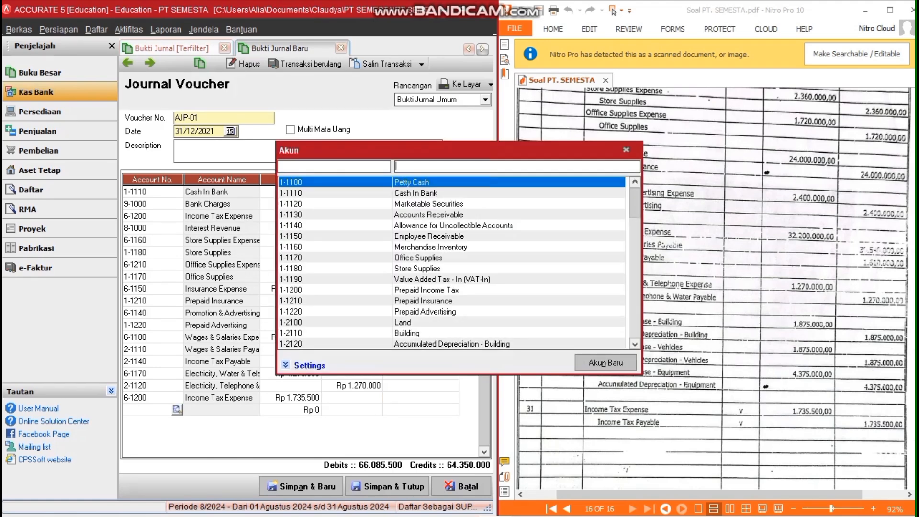
type("inco")
key("Down")
key("Down")
key("Return")
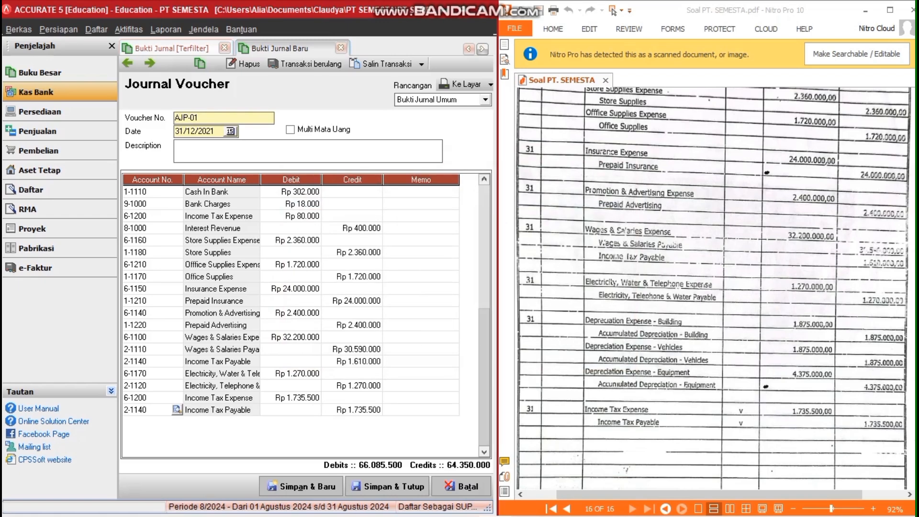
Complete the last line of journal voucher AJP-01 and save and close the voucher
key("Return")
scroll(713, 287, "up", 2)
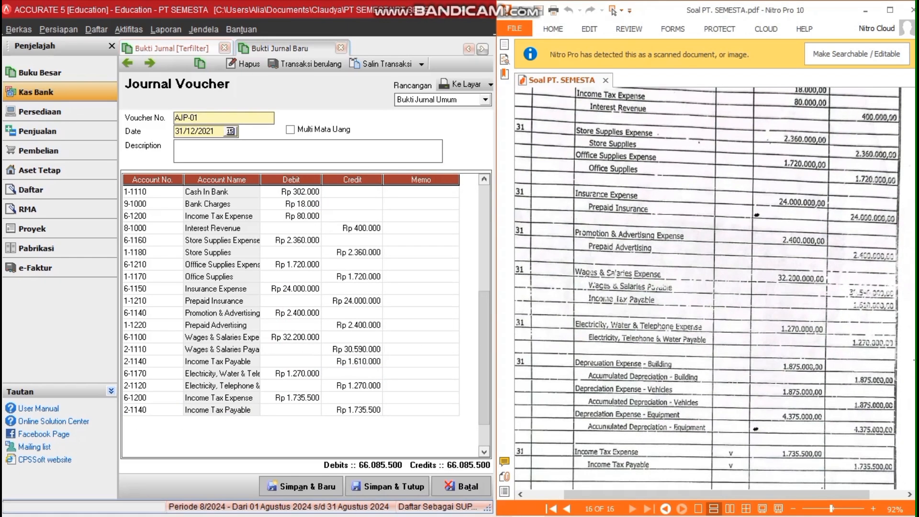
left_click(388, 486)
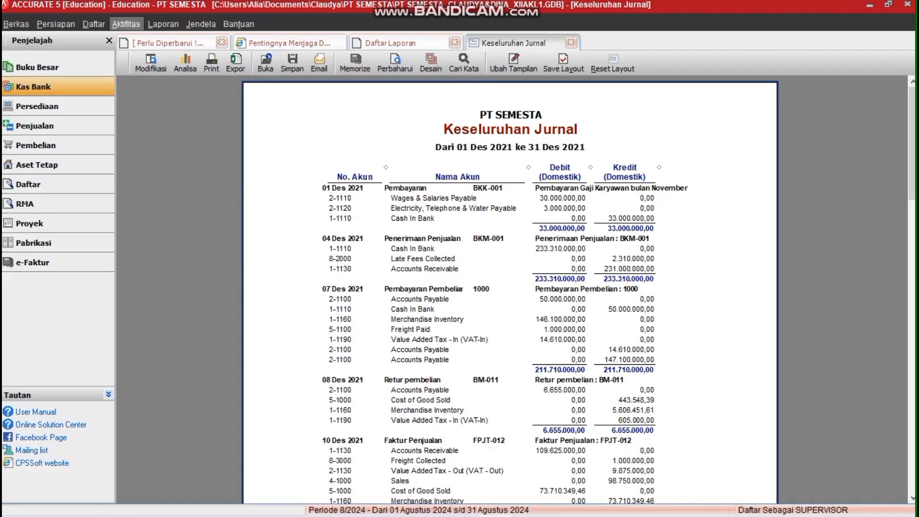
Run the month-end process for the period Desember 2021
left_click(126, 24)
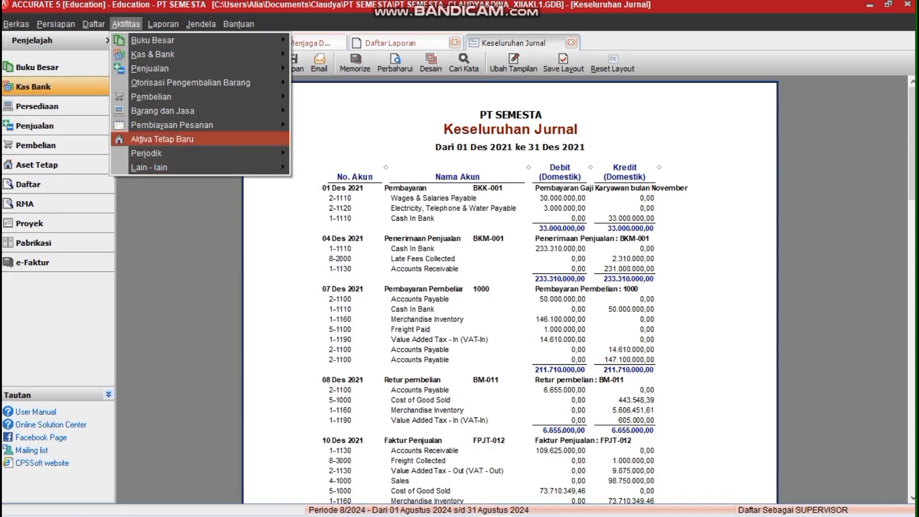
mouse_move(146, 153)
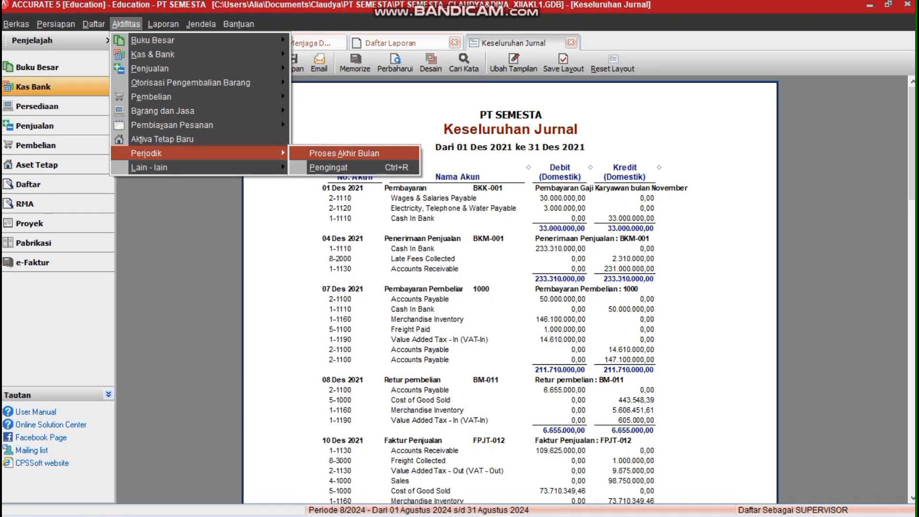
left_click(343, 153)
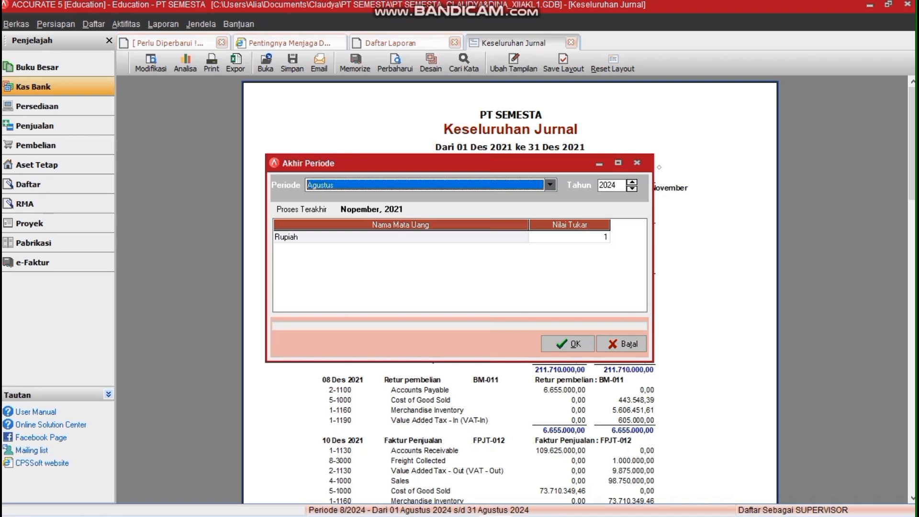
left_click(550, 185)
left_click(425, 259)
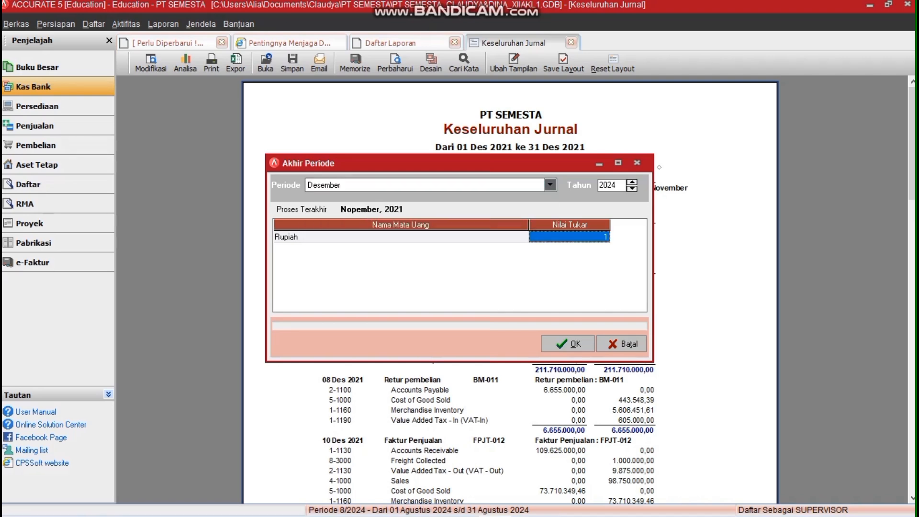
left_click(568, 343)
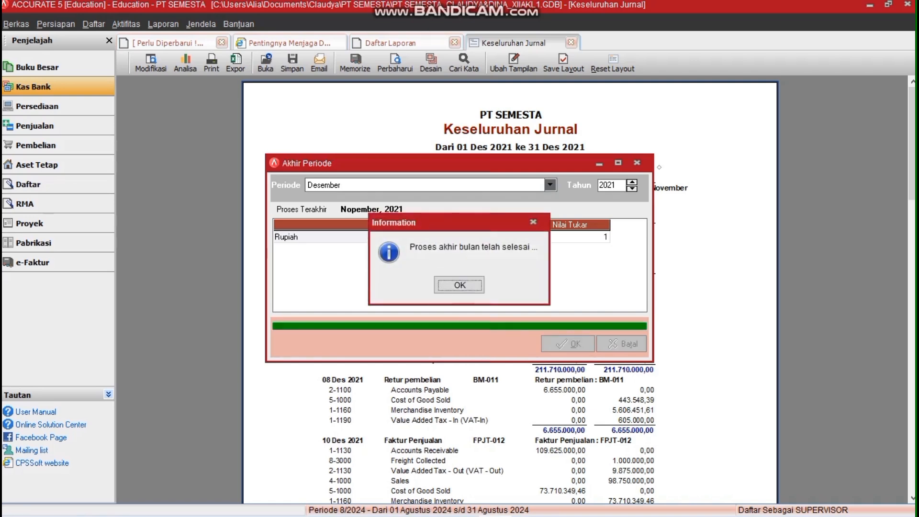
left_click(459, 285)
Refresh the Keseluruhan Jurnal report and review all December 2021 entries through its last page, including the depreciation journal
left_click(394, 62)
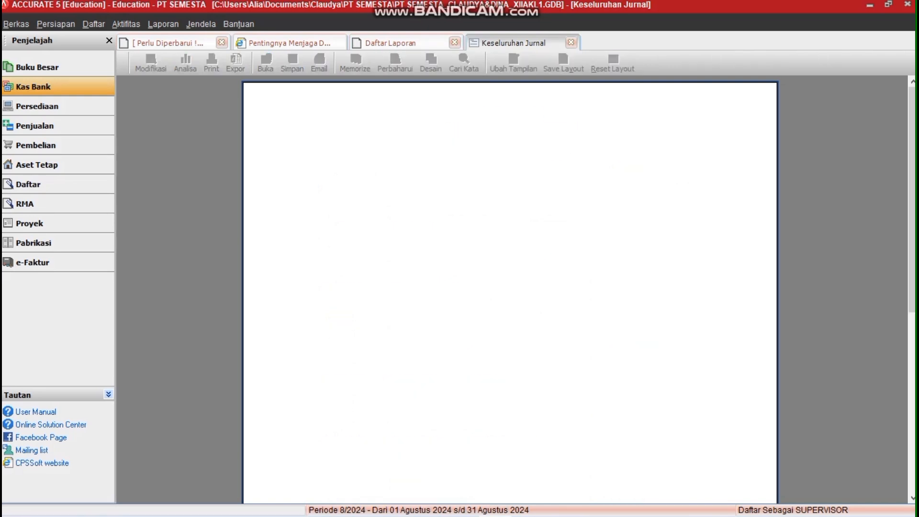
scroll(510, 287, "down", 1)
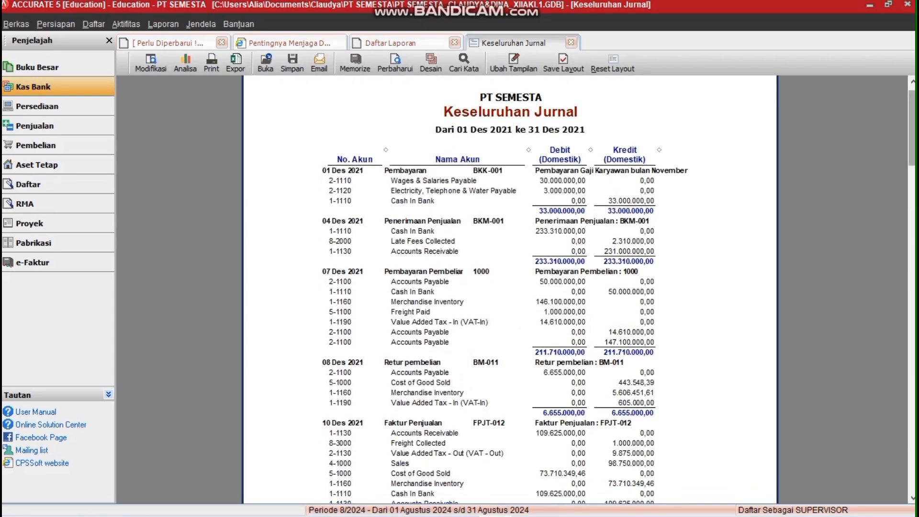
scroll(510, 287, "down", 3)
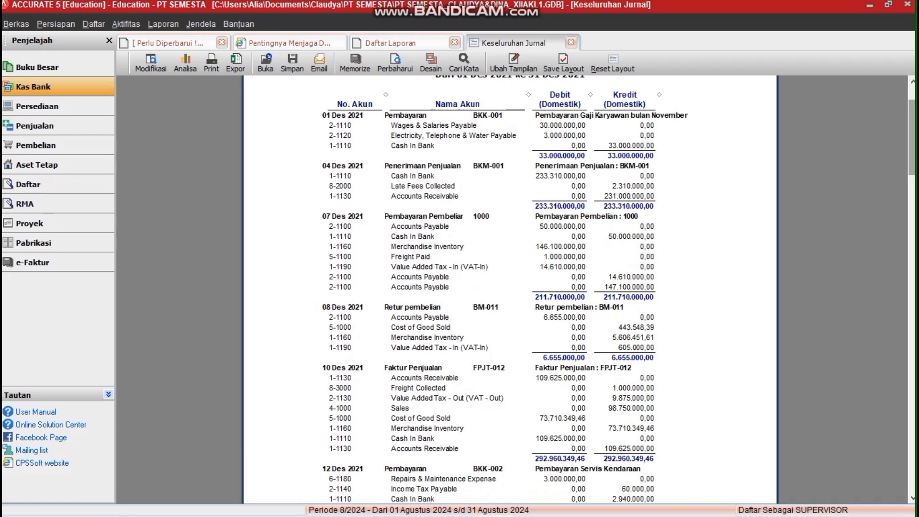
scroll(510, 287, "down", 15)
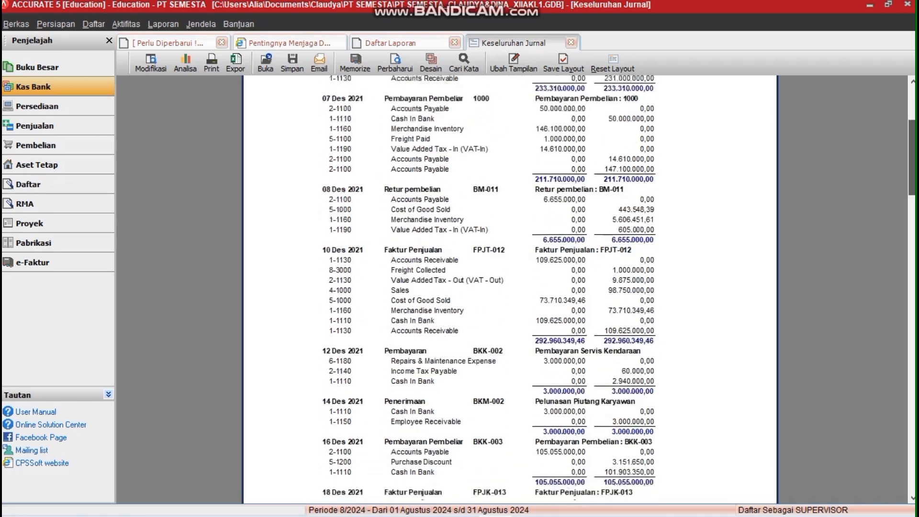
scroll(510, 288, "down", 4)
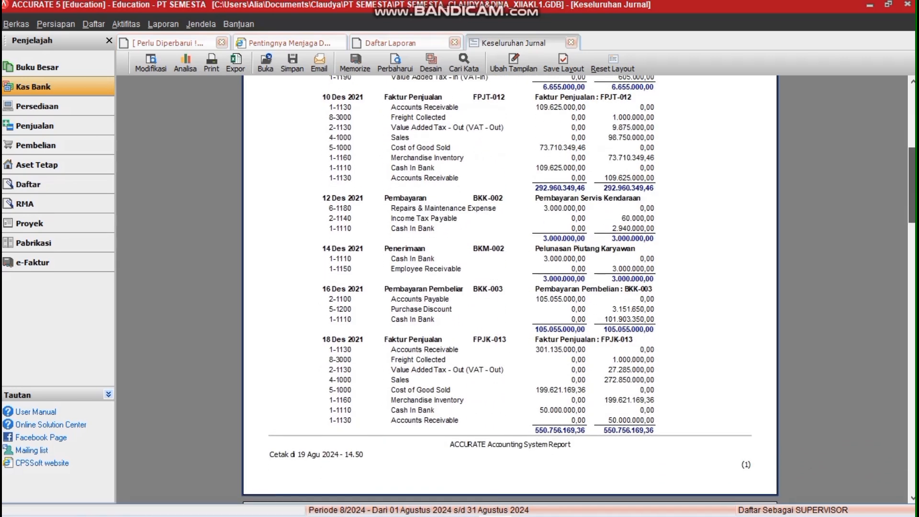
scroll(510, 287, "down", 4)
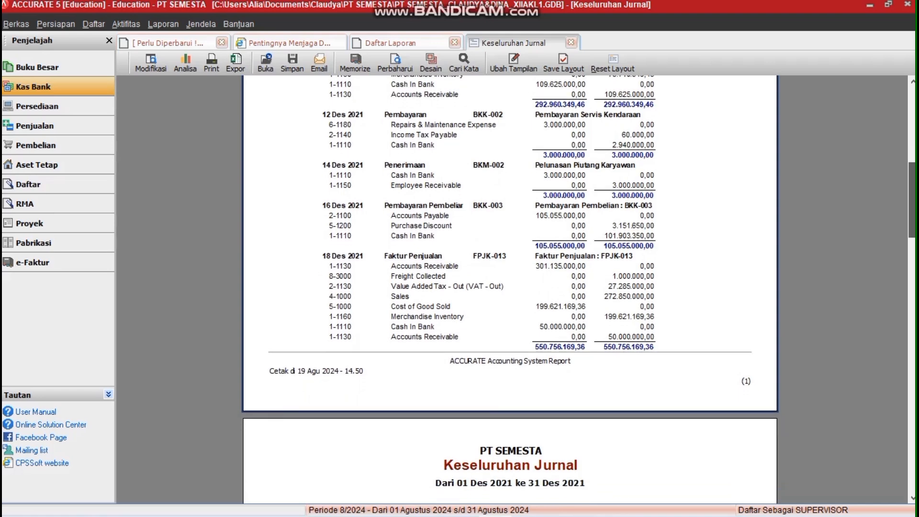
scroll(510, 287, "down", 9)
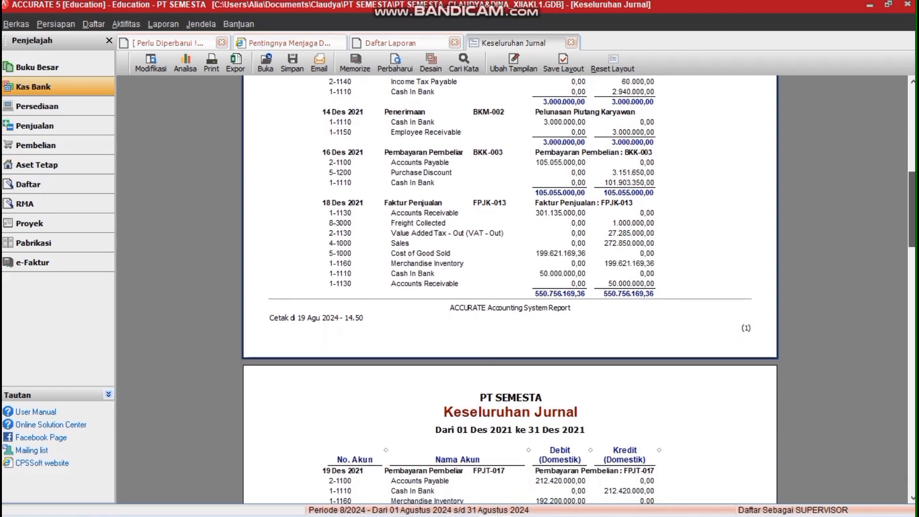
scroll(510, 287, "down", 10)
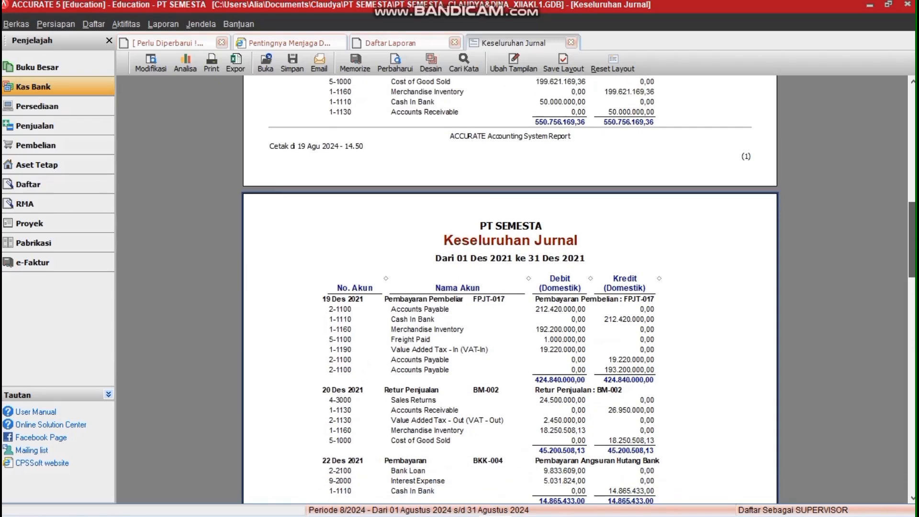
scroll(510, 287, "down", 10)
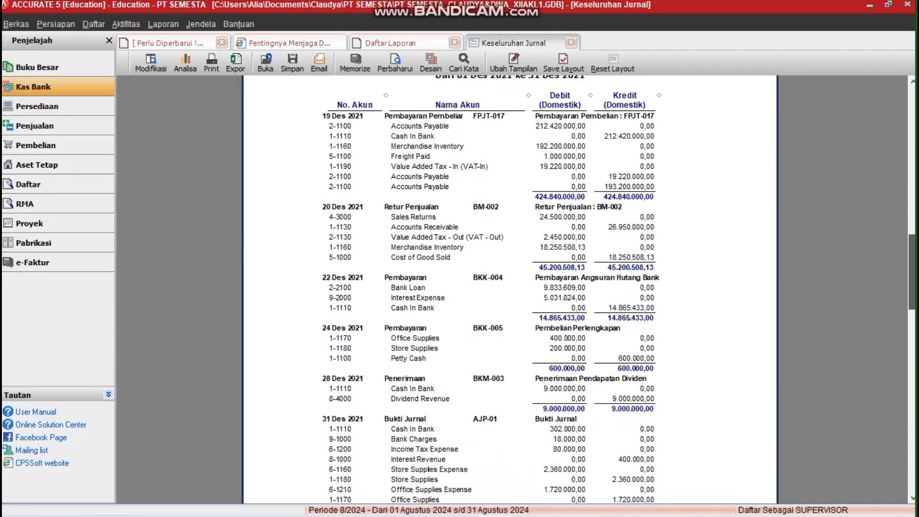
scroll(510, 287, "down", 6)
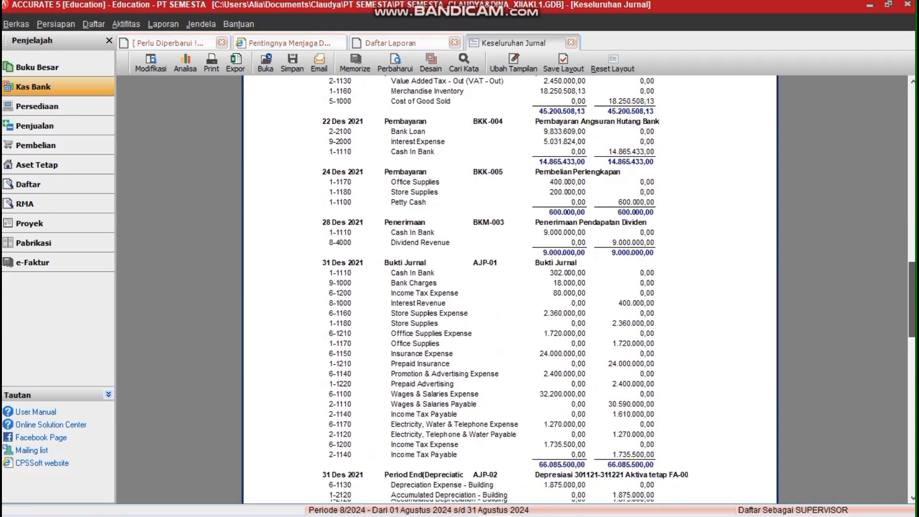
scroll(510, 287, "down", 6)
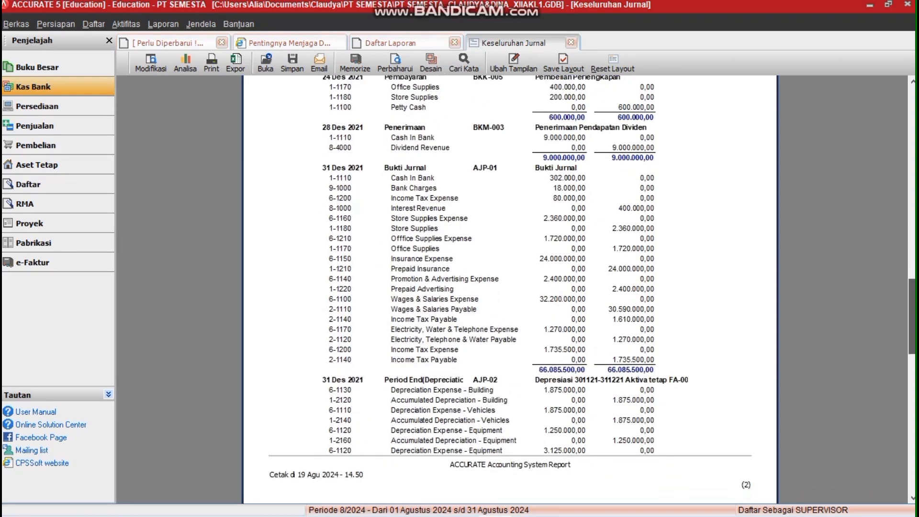
scroll(510, 287, "down", 15)
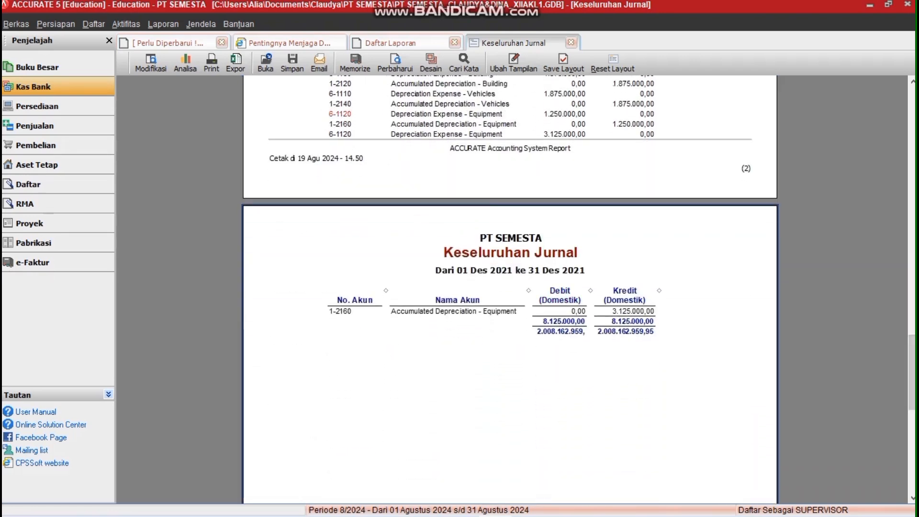
Export all pages of the Keseluruhan Jurnal report as a PDF named "keseluruhan jurnal pt semesta" in the PT SEMESTA folder
left_click(293, 63)
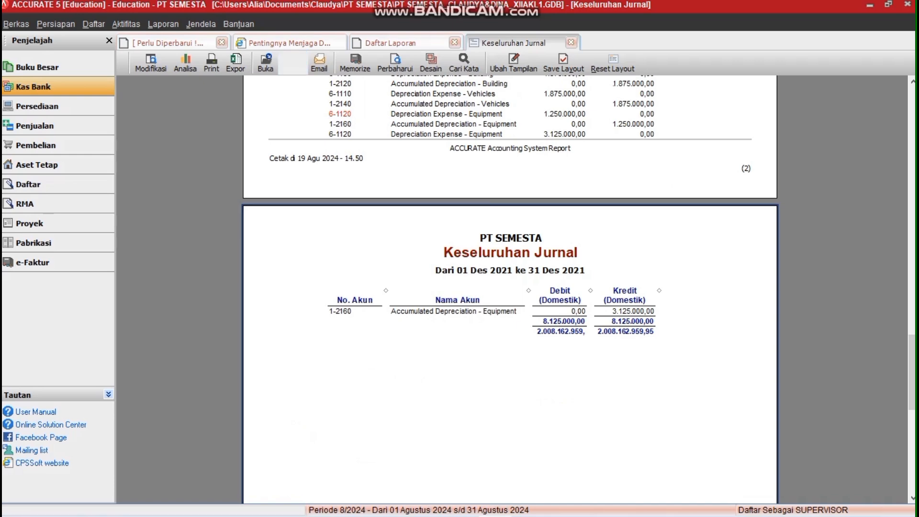
left_click(311, 112)
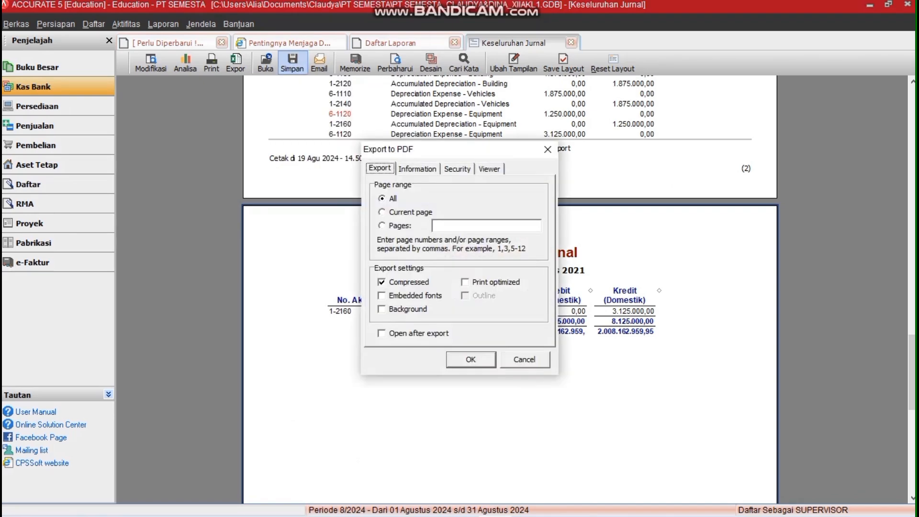
left_click(470, 359)
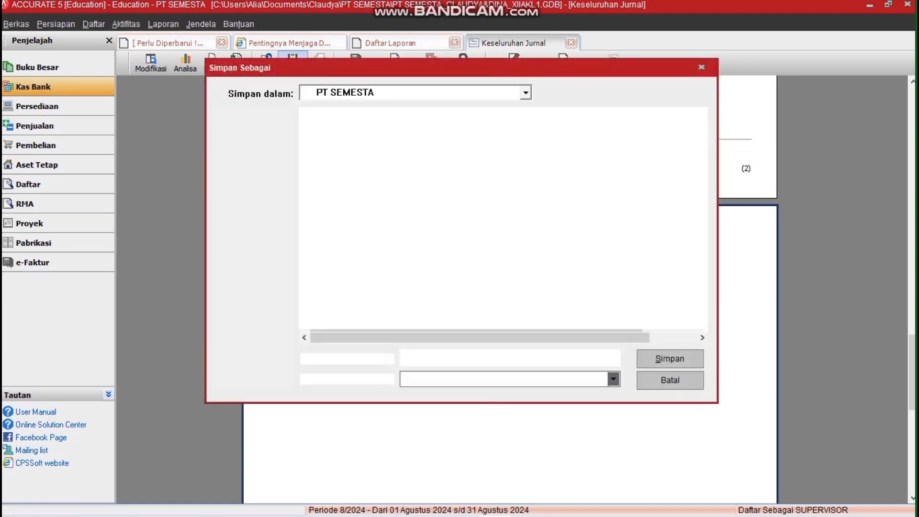
type("keseluru")
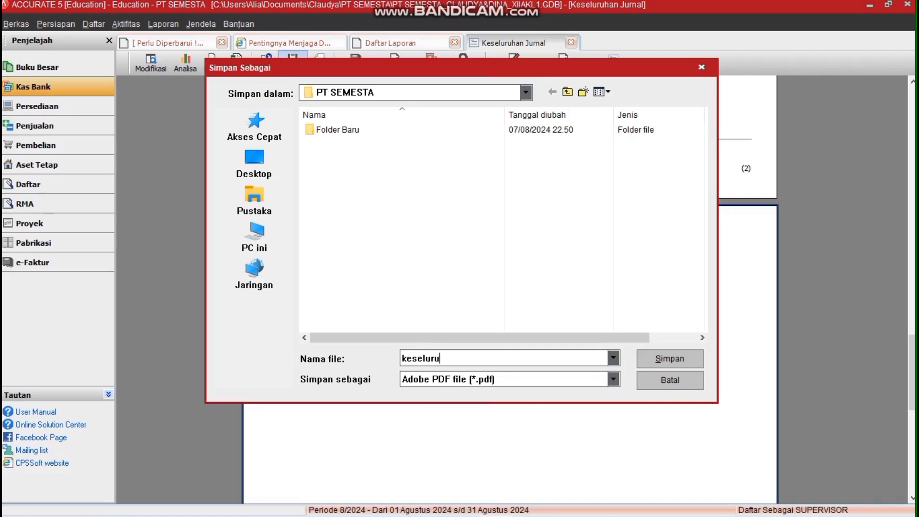
type("han jurnal pt semesta")
key("Return")
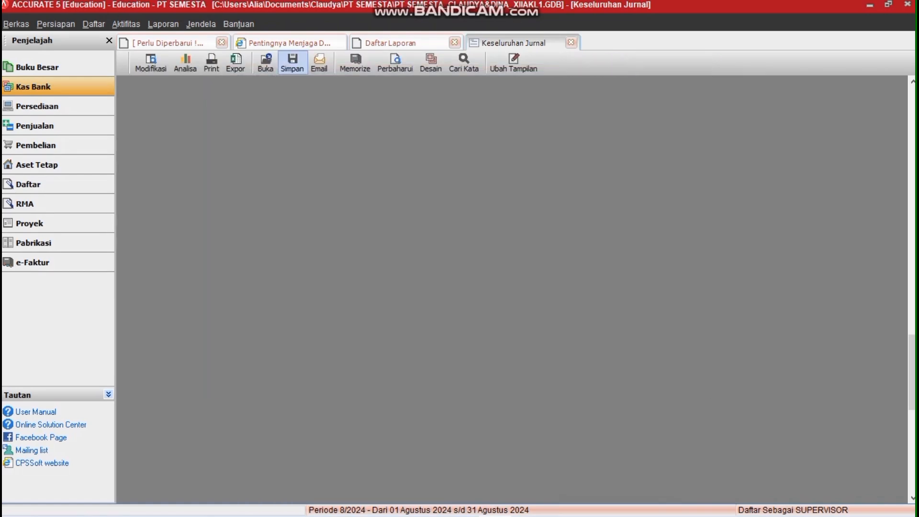
Generate the Neraca Saldo (Klasik) report from the report list as of 31/12/2021
left_click(391, 43)
left_click(367, 154)
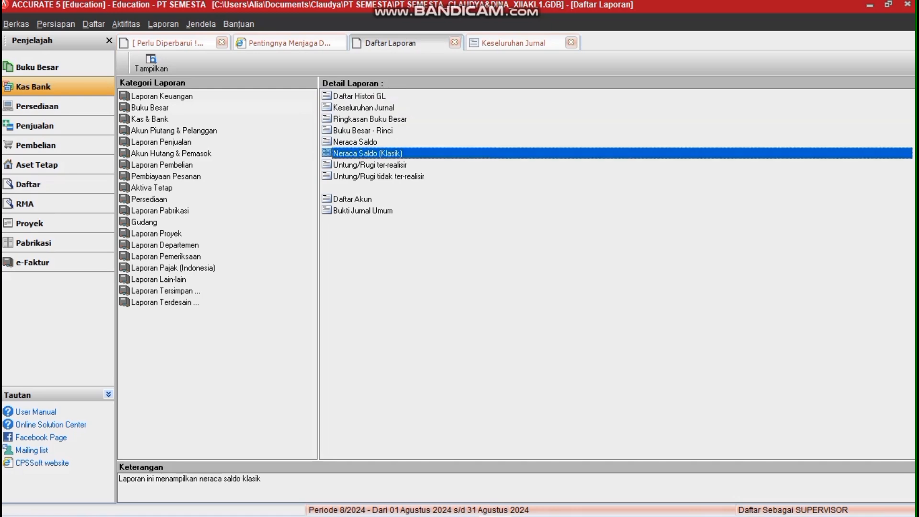
double_click(368, 153)
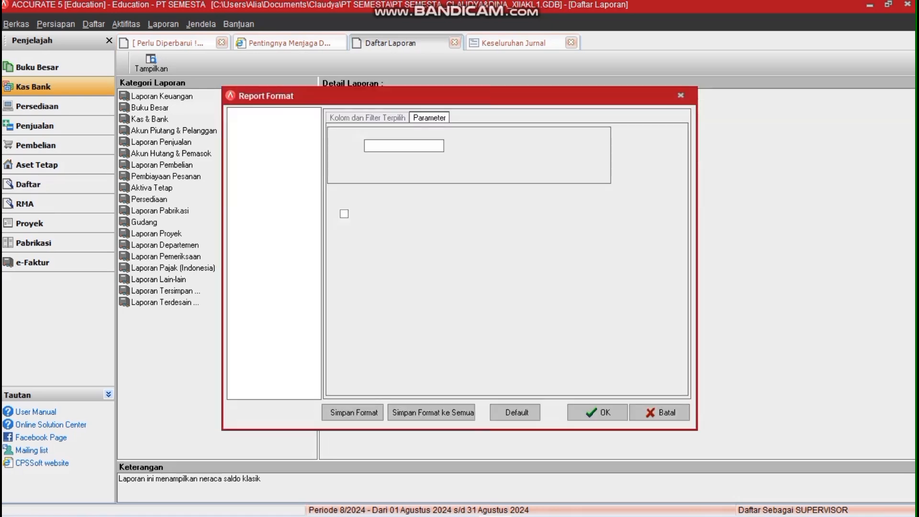
double_click(386, 146)
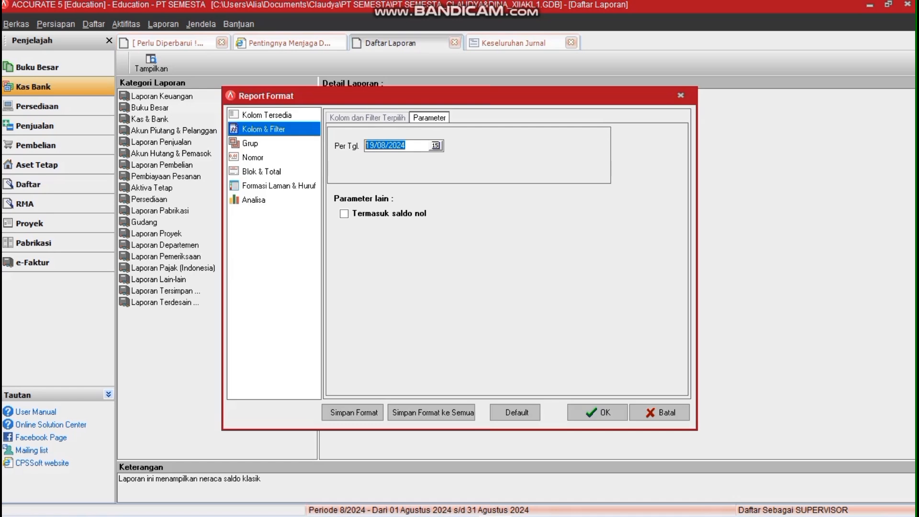
type("31/12/2021")
left_click(597, 413)
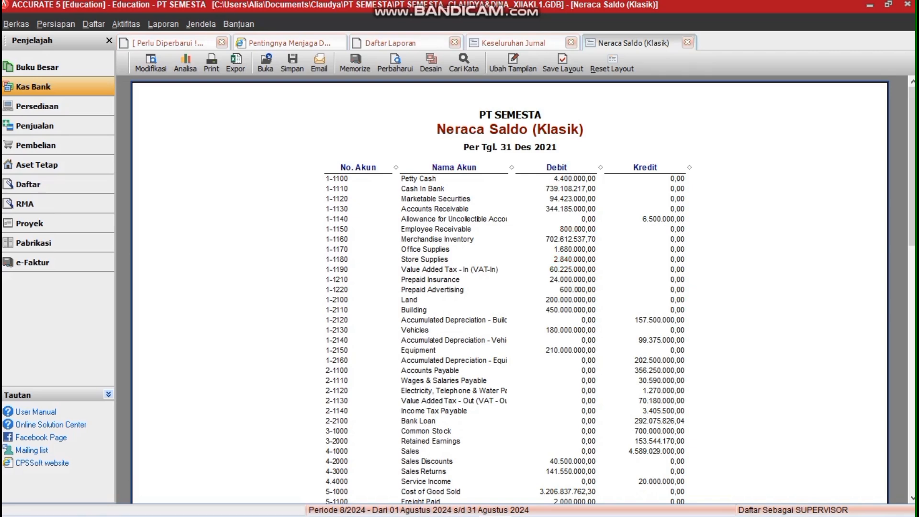
Check the trial balance and export all its pages as a PDF named "neraca saldo klasik pt semesta" in the PT SEMESTA folder
scroll(509, 287, "down", 10)
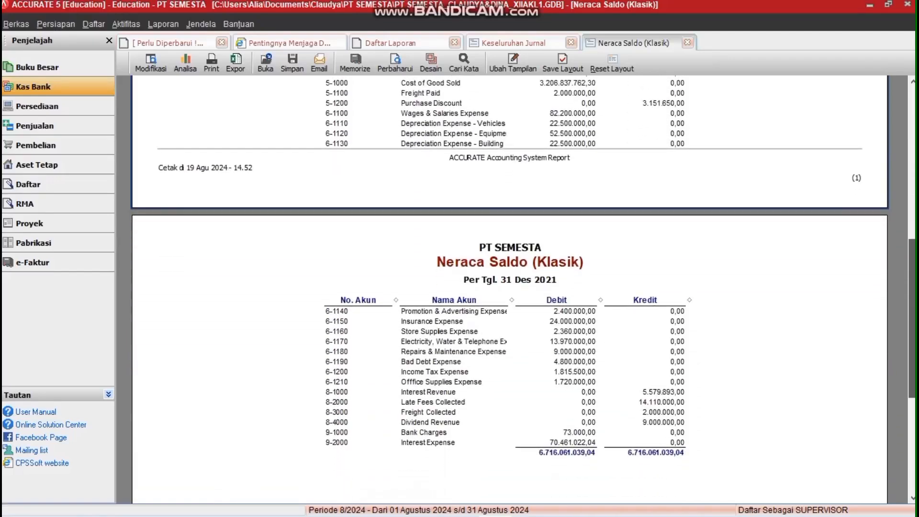
scroll(510, 287, "down", 5)
left_click(291, 62)
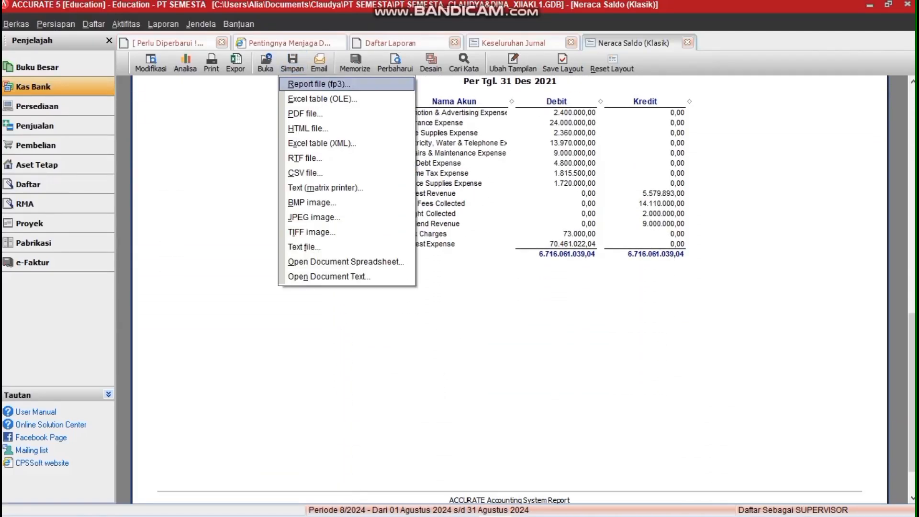
left_click(305, 114)
left_click(470, 358)
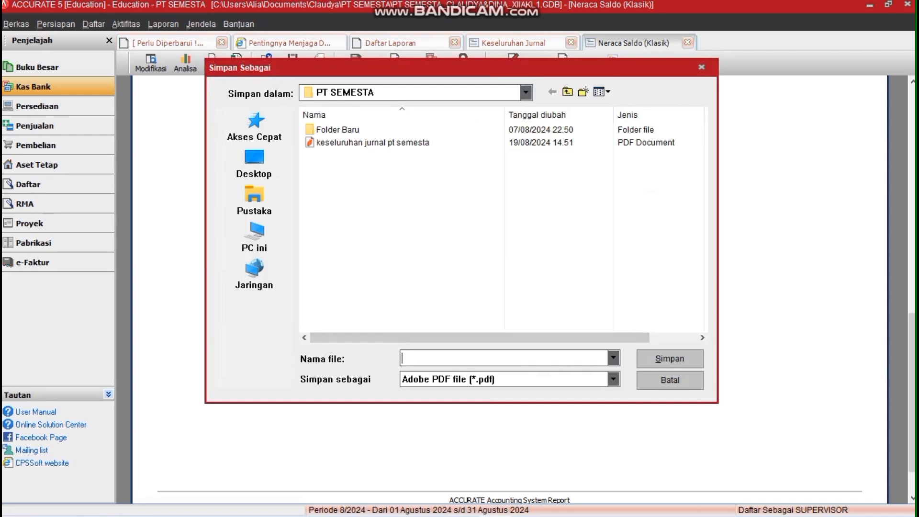
type("neraca saldo klasik pt semesta")
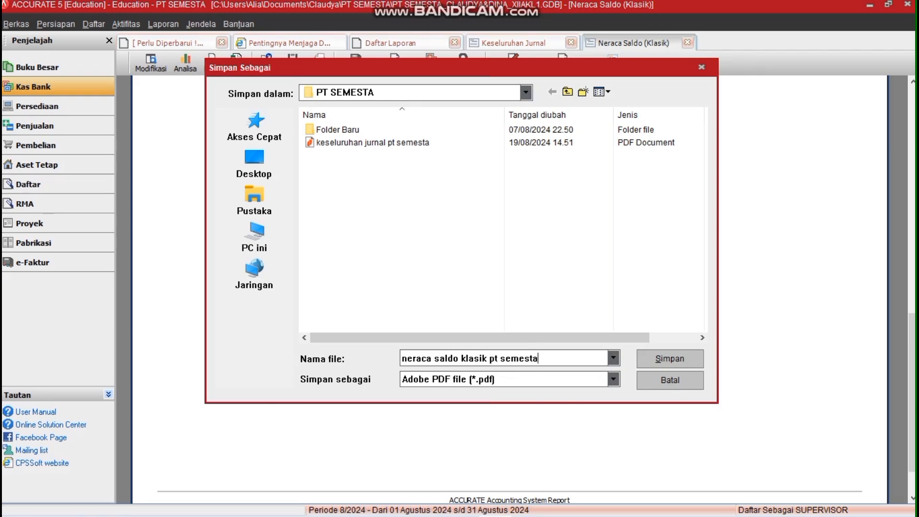
key("Return")
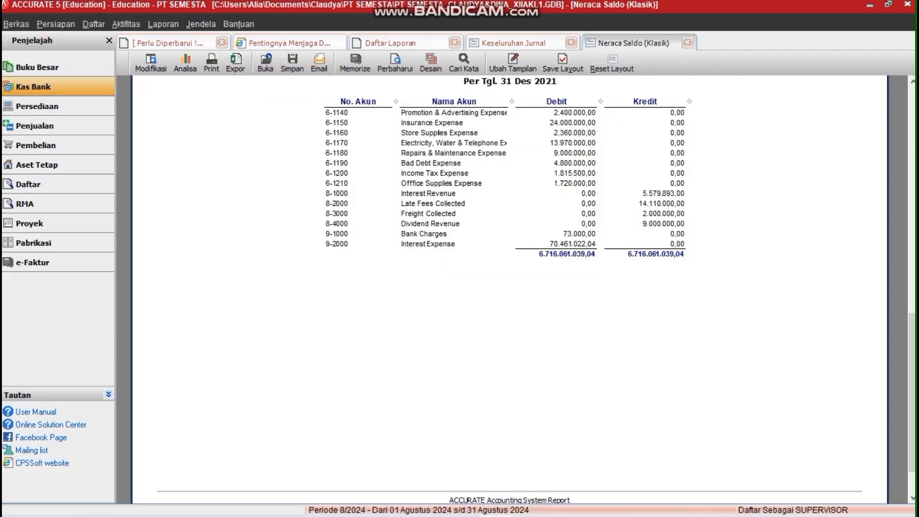
Exit the program, closing the company data and accepting the backup to the PT SEMESTA folder
key("alt")
left_click(16, 24)
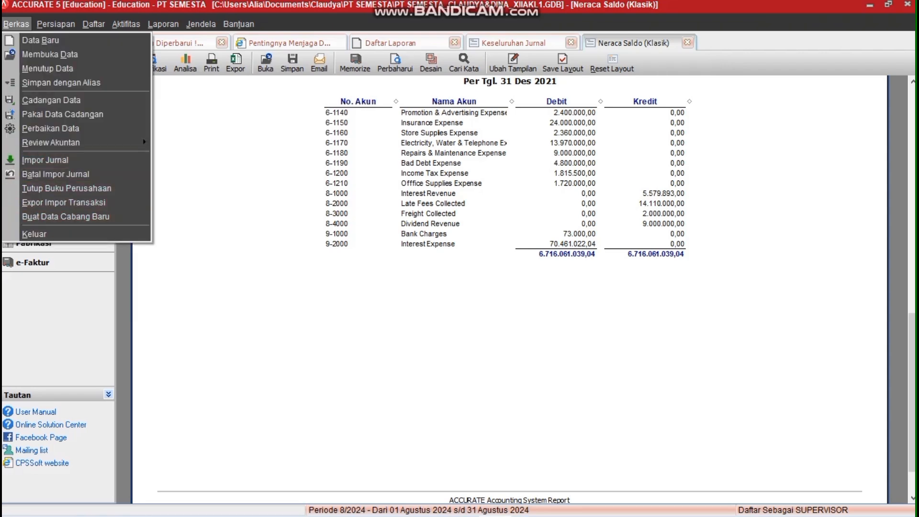
left_click(34, 234)
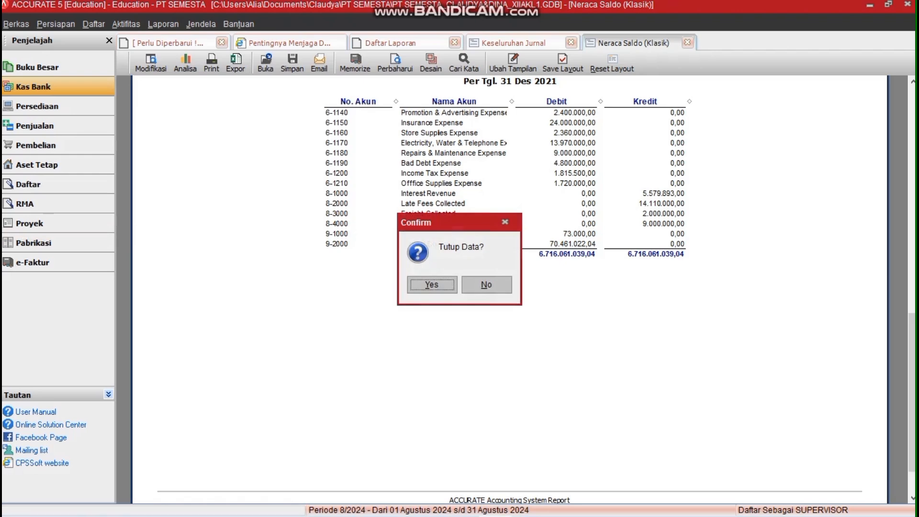
left_click(432, 285)
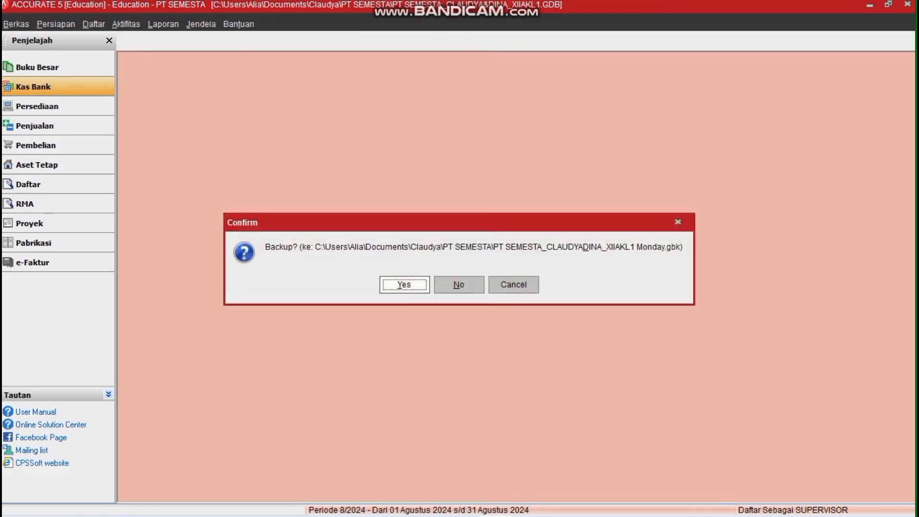
key("Return")
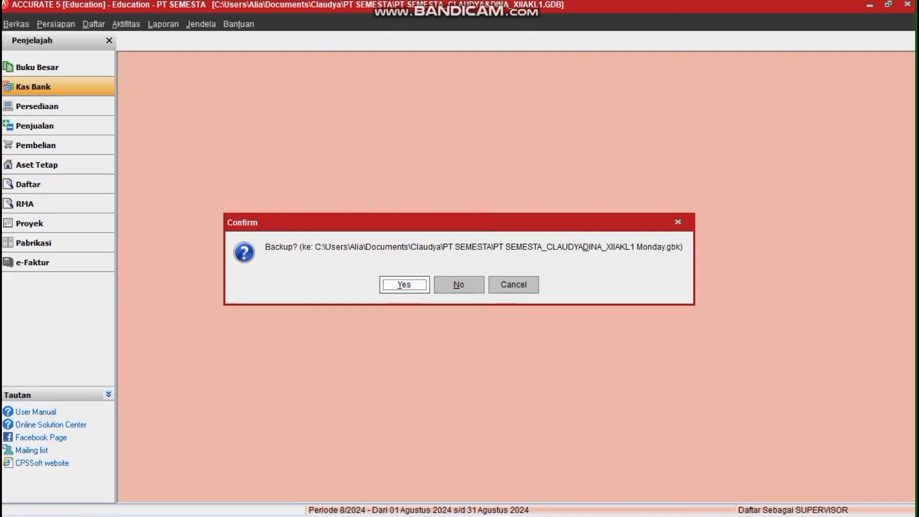